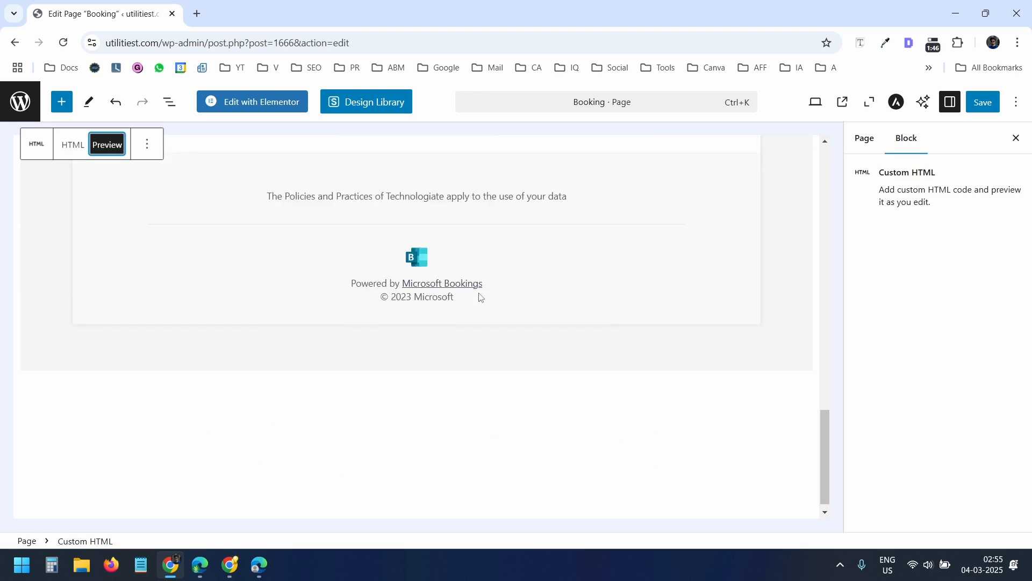
- Save the Booking page in WordPress and open the published page to view the embedded booking form
{"action": "scroll", "coordinate": [479, 295], "scroll_direction": "up", "scroll_amount": 10}
{"action": "left_click", "coordinate": [983, 102]}
{"action": "left_click", "coordinate": [847, 107]}
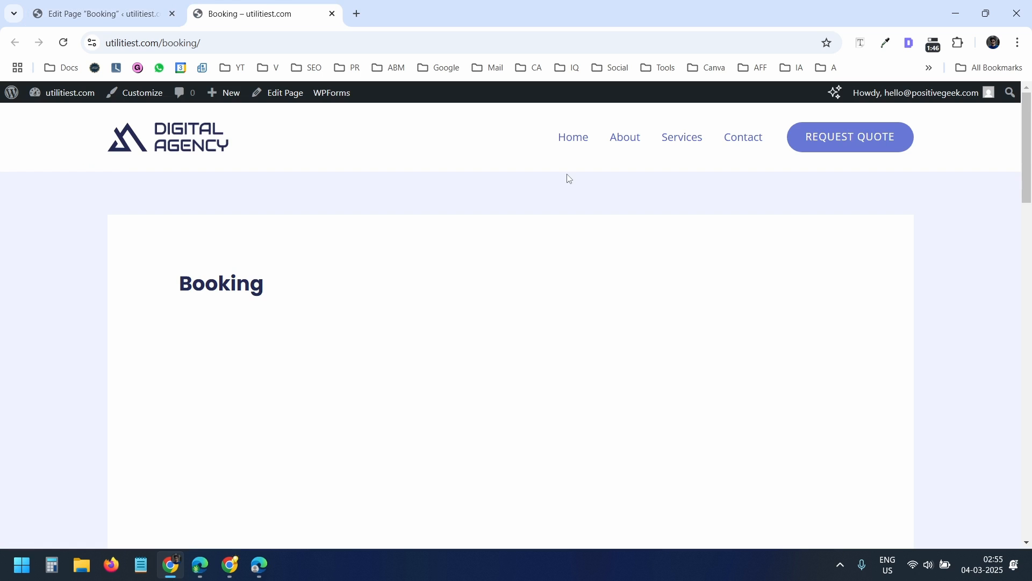
{"action": "scroll", "coordinate": [872, 307], "scroll_direction": "down", "scroll_amount": 5}
{"action": "scroll", "coordinate": [867, 308], "scroll_direction": "up", "scroll_amount": 5}
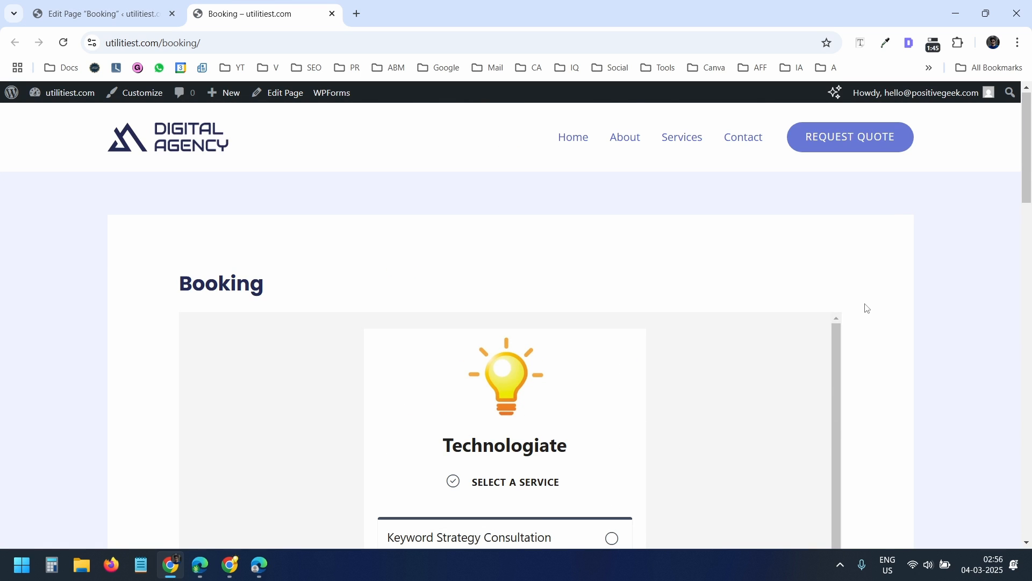
- Select a service in the embedded booking form on the published page and view the options below
{"action": "scroll", "coordinate": [864, 309], "scroll_direction": "down", "scroll_amount": 3}
{"action": "left_click", "coordinate": [554, 412]}
{"action": "scroll", "coordinate": [634, 392], "scroll_direction": "down", "scroll_amount": 4}
- Copy the SEO Performance Review & Roadmap booking page link from Bookings, replace the URL in WordPress's Custom HTML block with it, and preview the page
{"action": "key", "text": "alt+Tab"}
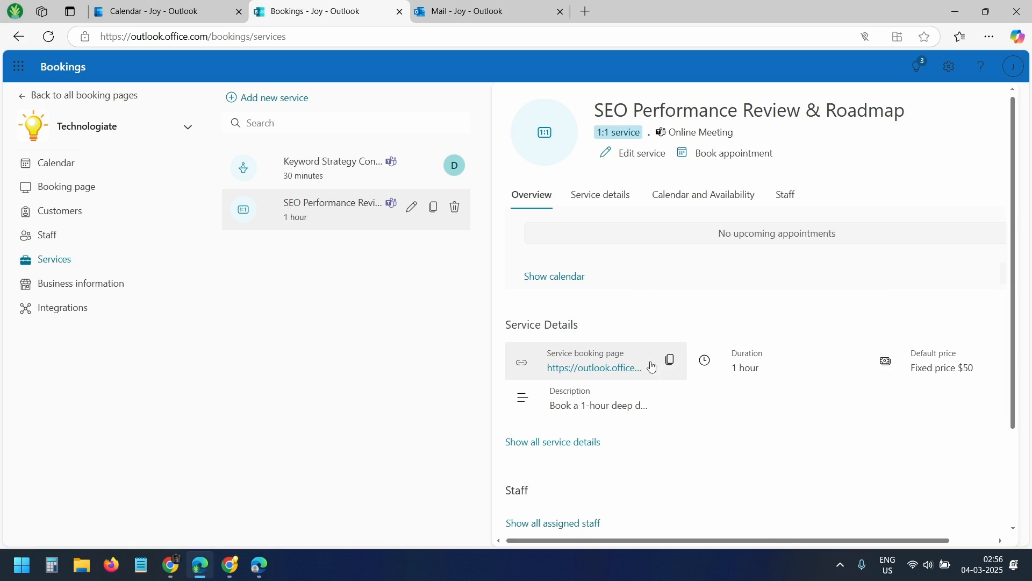
{"action": "left_click", "coordinate": [670, 360]}
{"action": "key", "text": "alt+Tab"}
{"action": "left_click_drag", "start_coordinate": [92, 256], "coordinate": [443, 255]}
{"action": "key", "text": "ctrl+v"}
{"action": "left_click", "coordinate": [108, 215]}
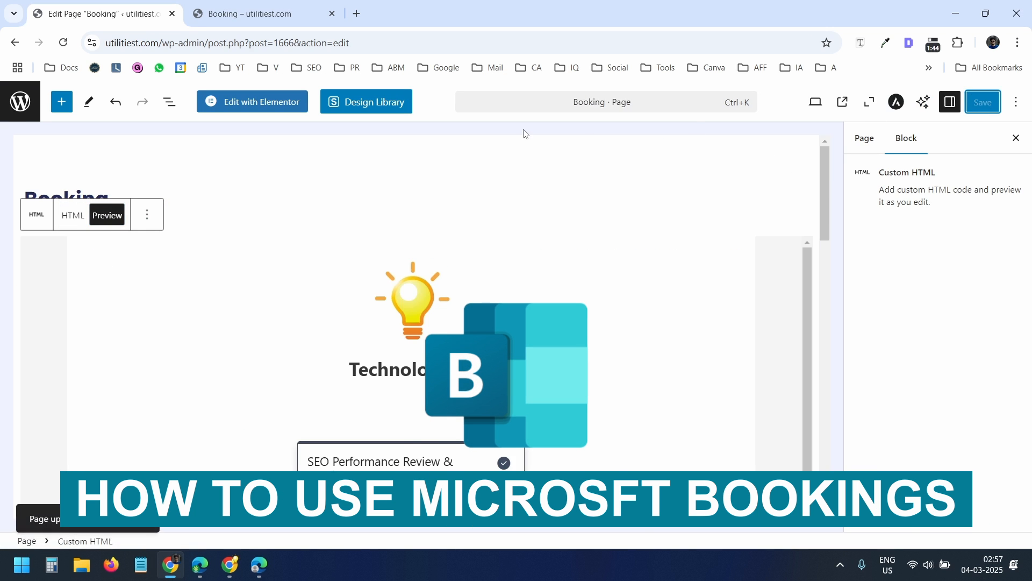
{"action": "key", "text": "ctrl+Tab"}
{"action": "scroll", "coordinate": [875, 272], "scroll_direction": "down", "scroll_amount": 5}
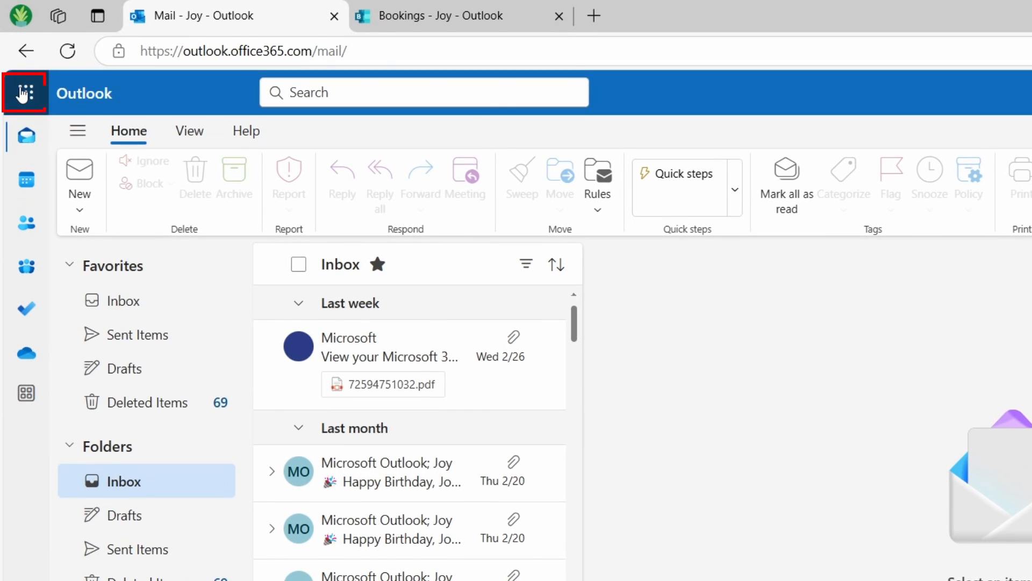
- Open Bookings from Outlook and create a personal meeting type titled "SEO Audit & Health Check"
{"action": "left_click", "coordinate": [24, 92]}
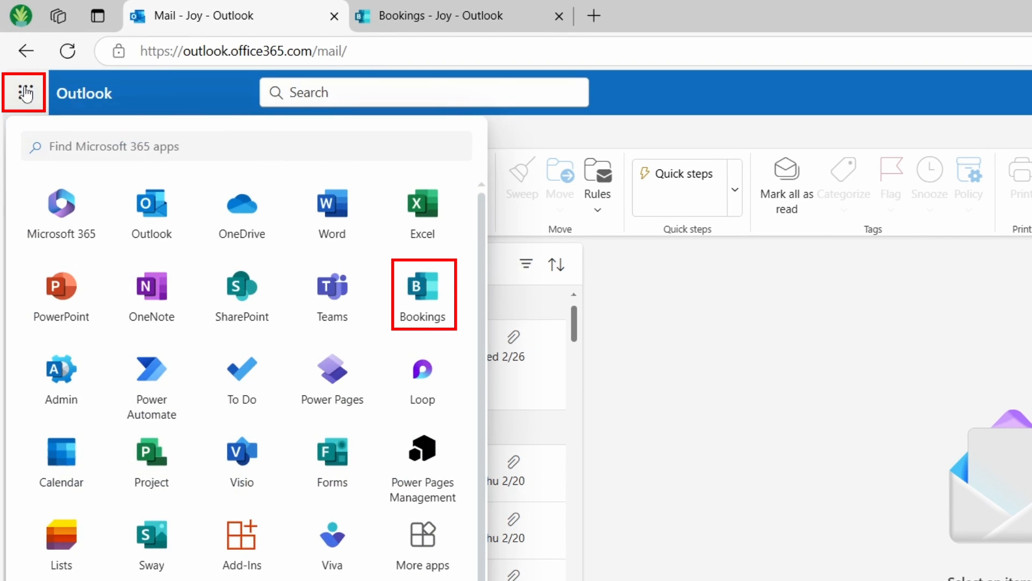
{"action": "left_click", "coordinate": [397, 289]}
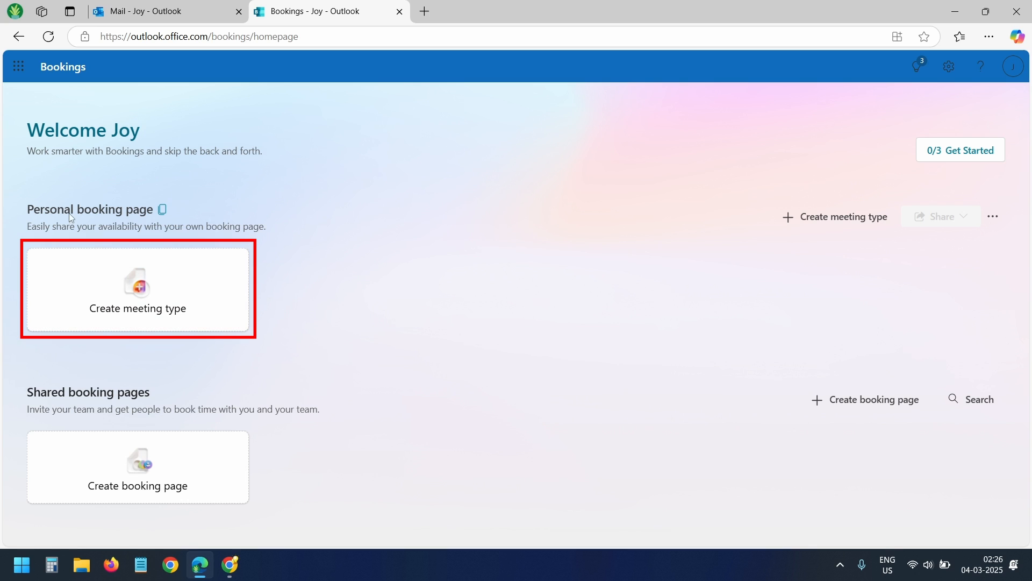
{"action": "left_click", "coordinate": [159, 283]}
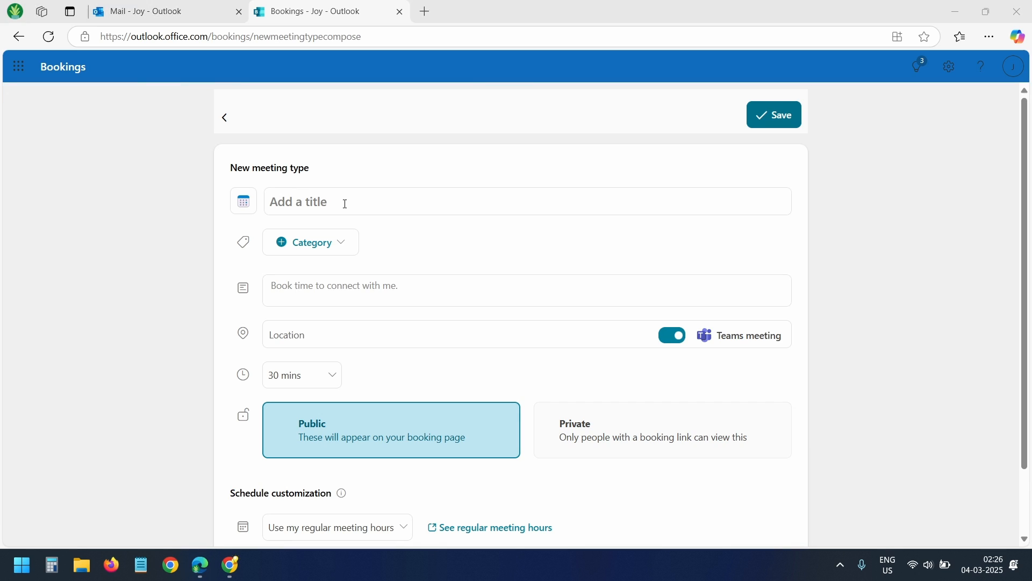
{"action": "left_click", "coordinate": [345, 204]}
{"action": "key", "text": "ctrl+v"}
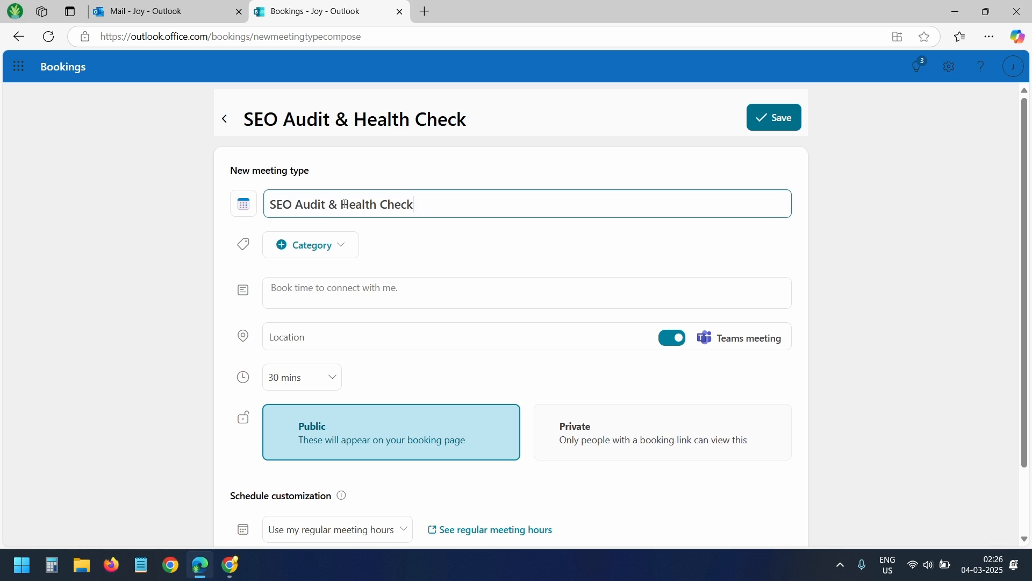
- Assign the Green category and add the description inviting people to book a 45-minute session with the SEO experts
{"action": "left_click", "coordinate": [344, 243]}
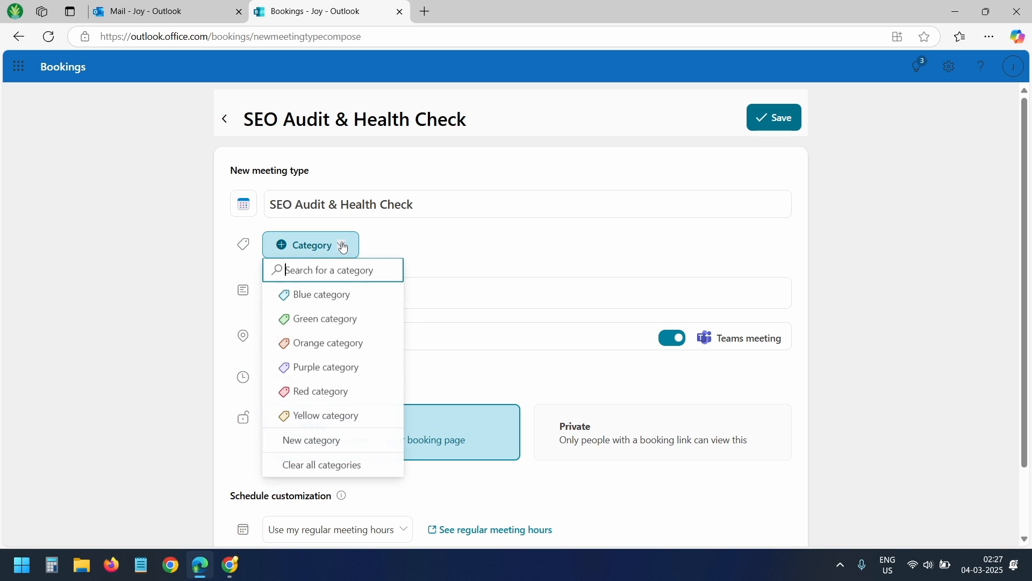
{"action": "left_click", "coordinate": [341, 320]}
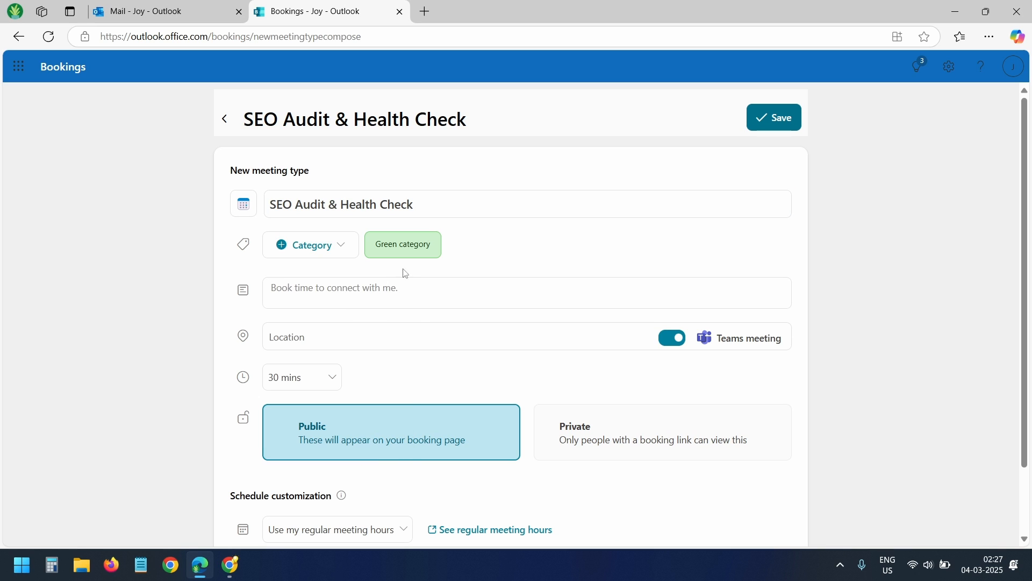
{"action": "left_click", "coordinate": [302, 292]}
{"action": "key", "text": "ctrl+v"}
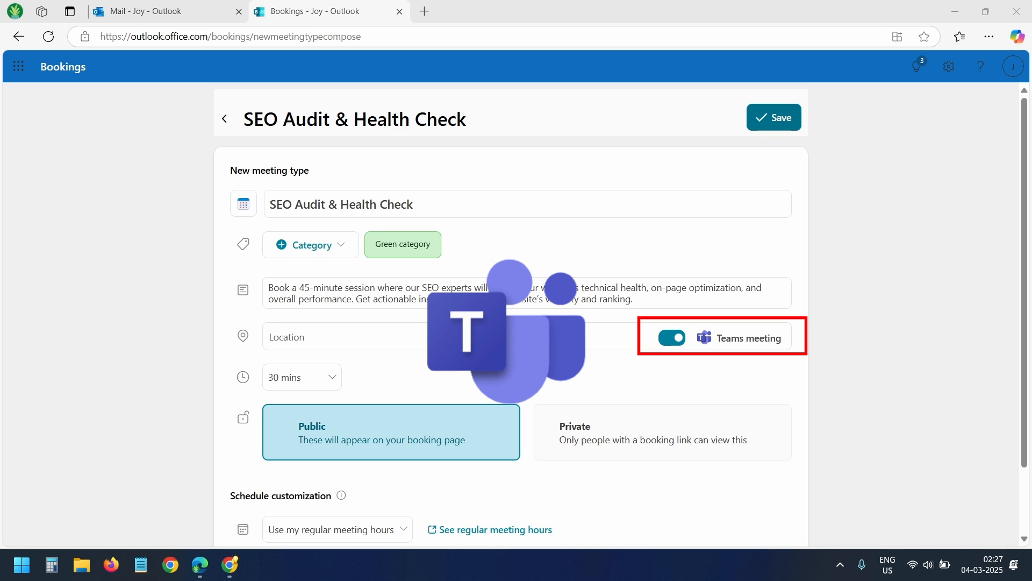
- Turn off the Teams meeting and enter the Zoom meeting link with its embedded passcode as the location
{"action": "left_click", "coordinate": [673, 344]}
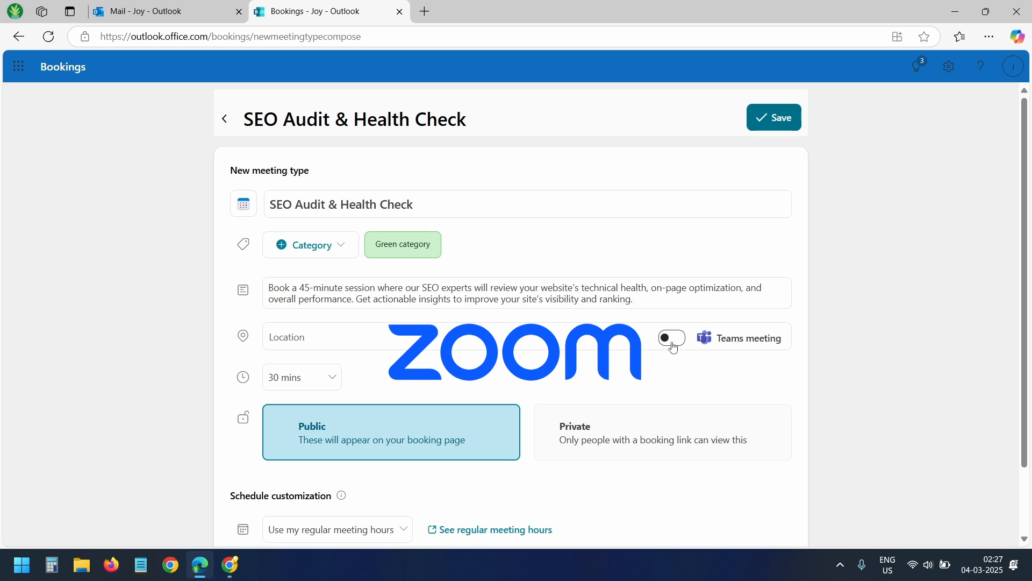
{"action": "left_click", "coordinate": [441, 337]}
{"action": "key", "text": "ctrl+v"}
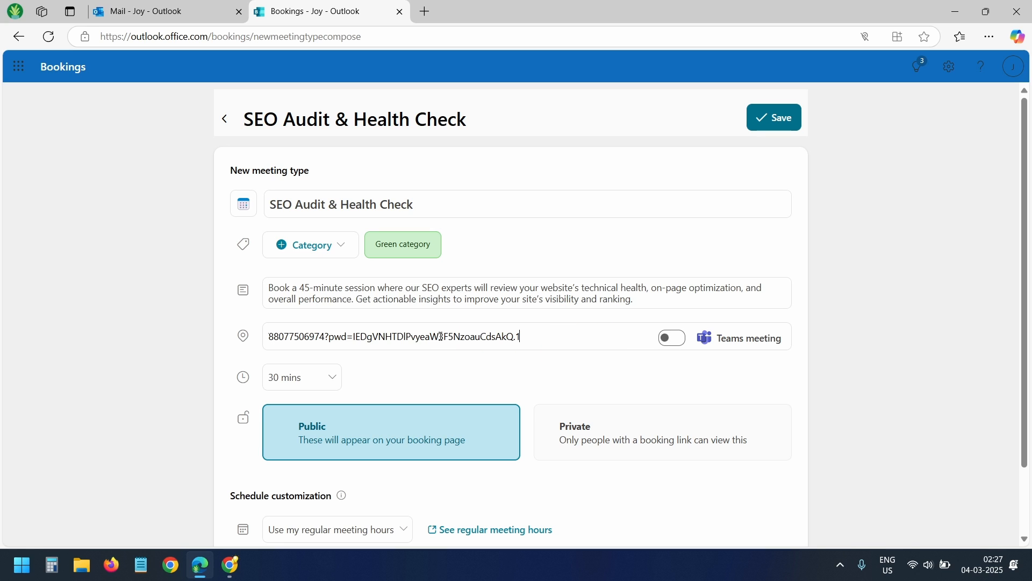
{"action": "left_click", "coordinate": [515, 361]}
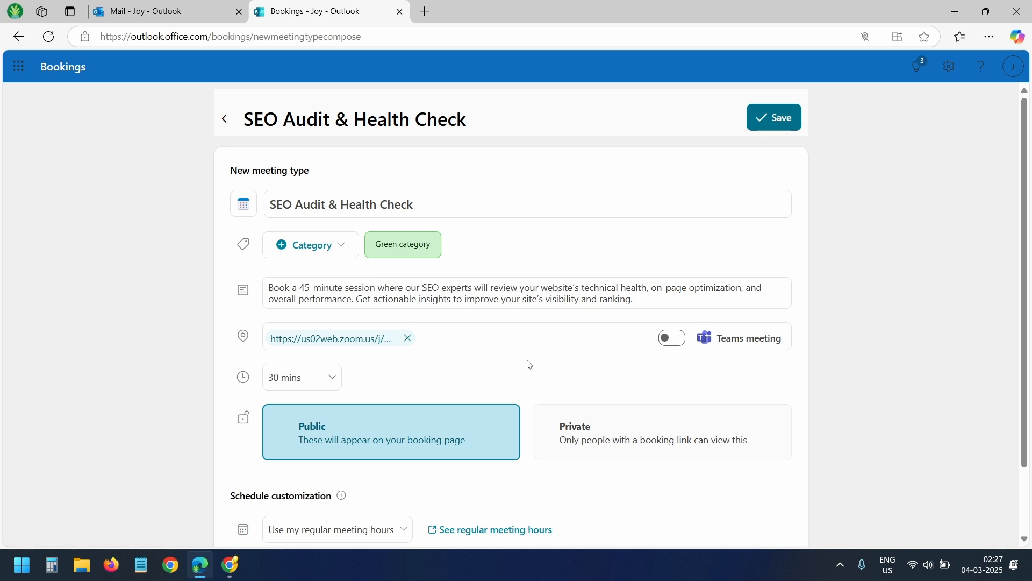
- Set the meeting duration to 45 mins and, after trying Private, set the visibility to Public
{"action": "left_click", "coordinate": [329, 377]}
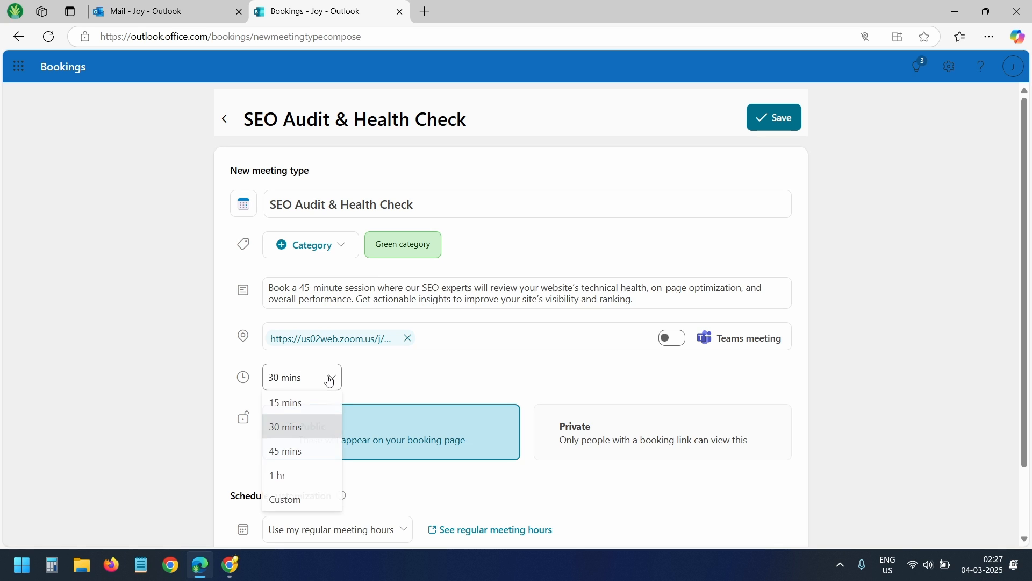
{"action": "left_click", "coordinate": [309, 450]}
{"action": "left_click", "coordinate": [310, 457]}
{"action": "scroll", "coordinate": [667, 422], "scroll_direction": "down", "scroll_amount": 2}
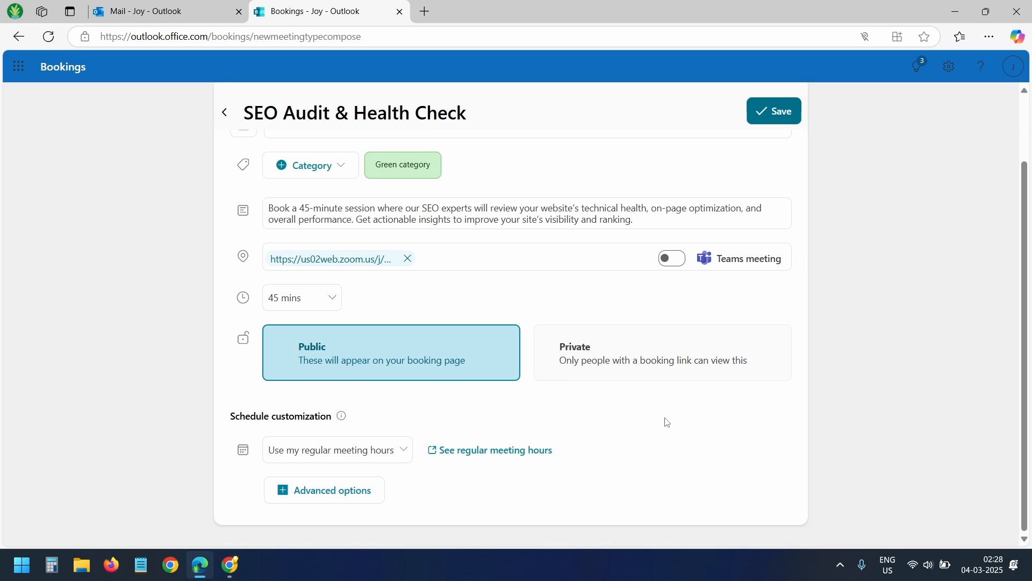
{"action": "left_click", "coordinate": [614, 354]}
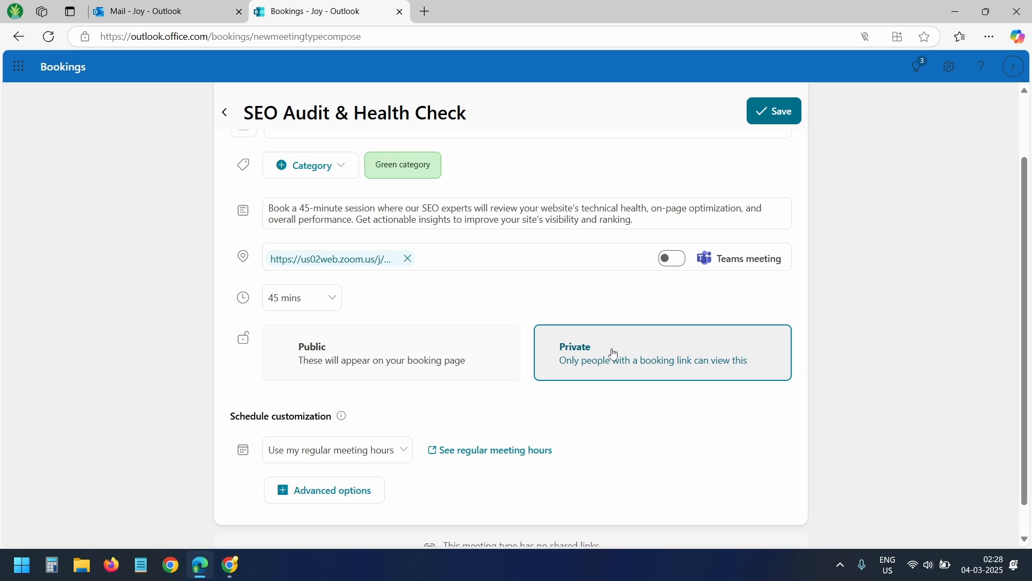
{"action": "left_click", "coordinate": [480, 345]}
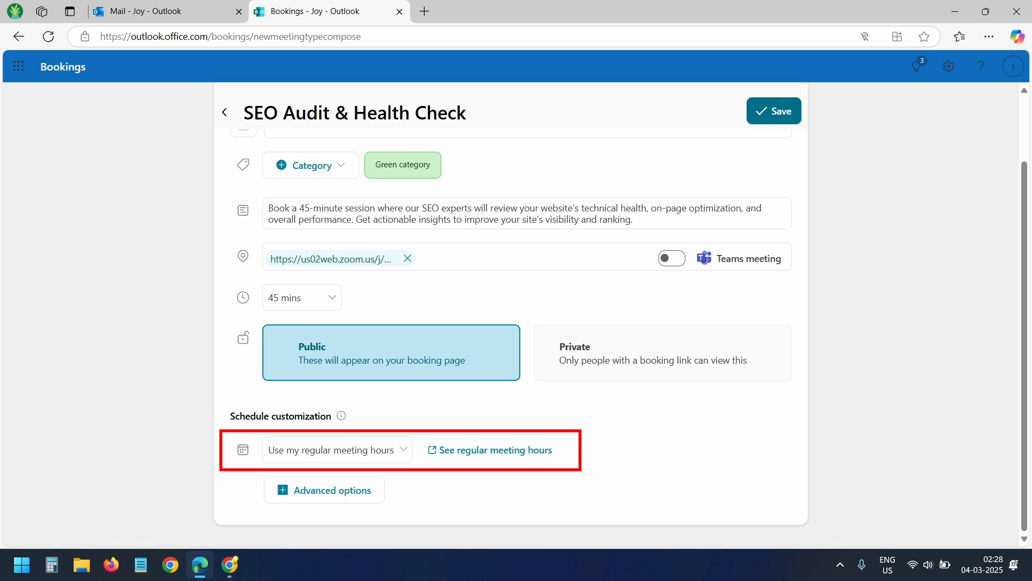
- Check the regular meeting hours in the Outlook settings and switch the meeting type's schedule to custom availability hours
{"action": "left_click", "coordinate": [463, 454]}
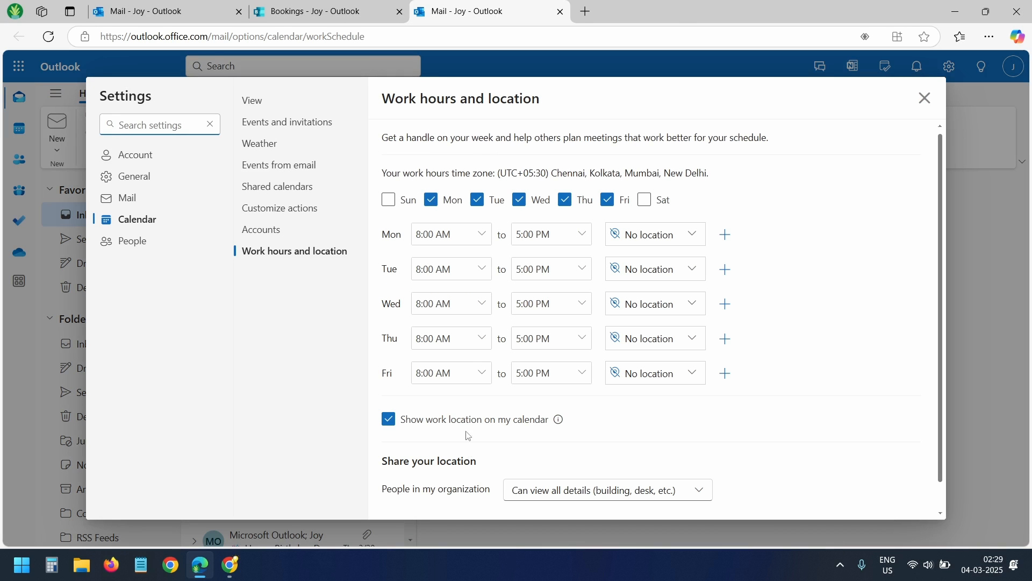
{"action": "key", "text": "ctrl+shift+Tab"}
{"action": "left_click", "coordinate": [403, 453]}
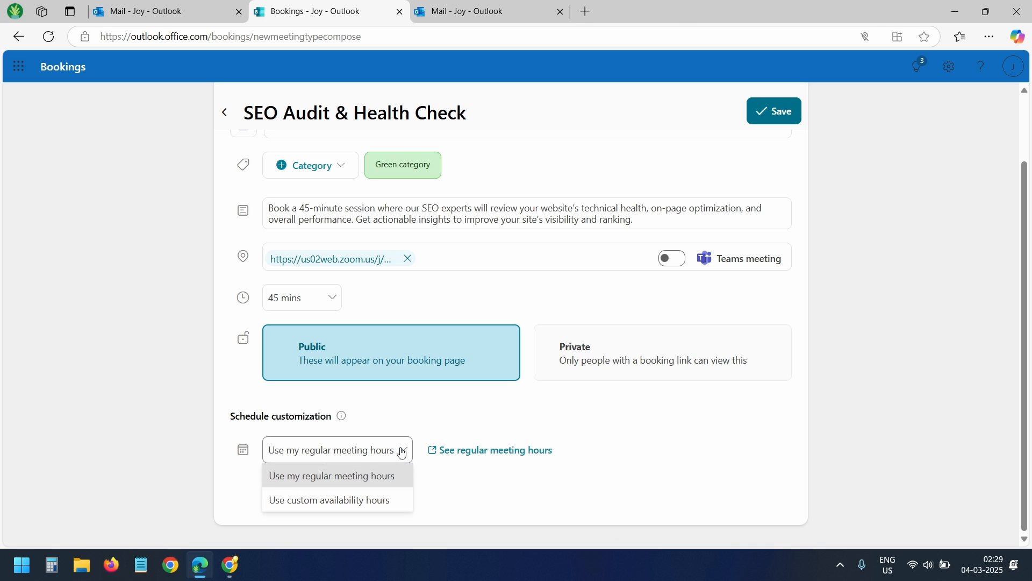
{"action": "left_click", "coordinate": [385, 501]}
{"action": "scroll", "coordinate": [528, 476], "scroll_direction": "down", "scroll_amount": 3}
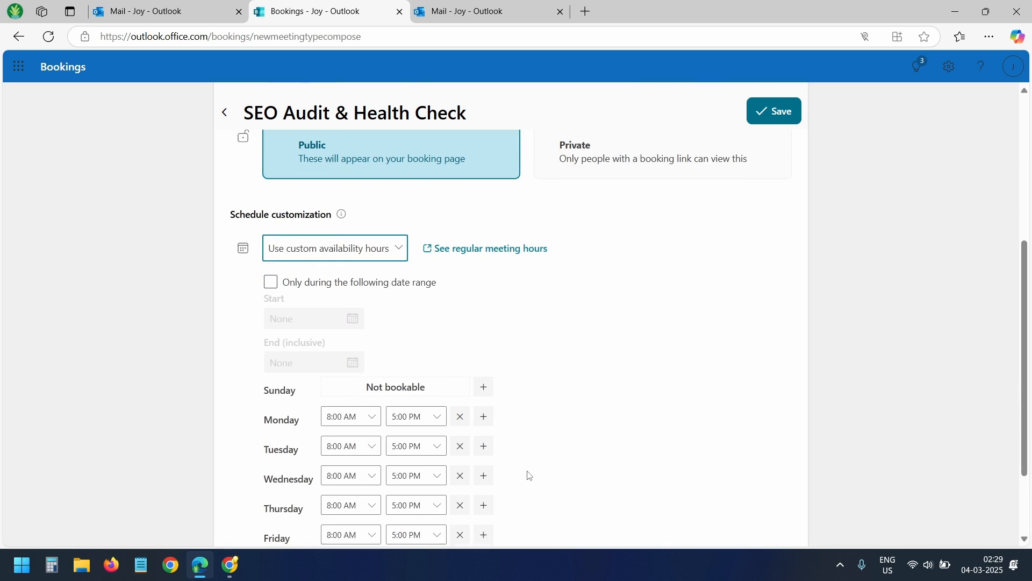
{"action": "scroll", "coordinate": [529, 476], "scroll_direction": "down", "scroll_amount": 1}
{"action": "scroll", "coordinate": [529, 475], "scroll_direction": "down", "scroll_amount": 1}
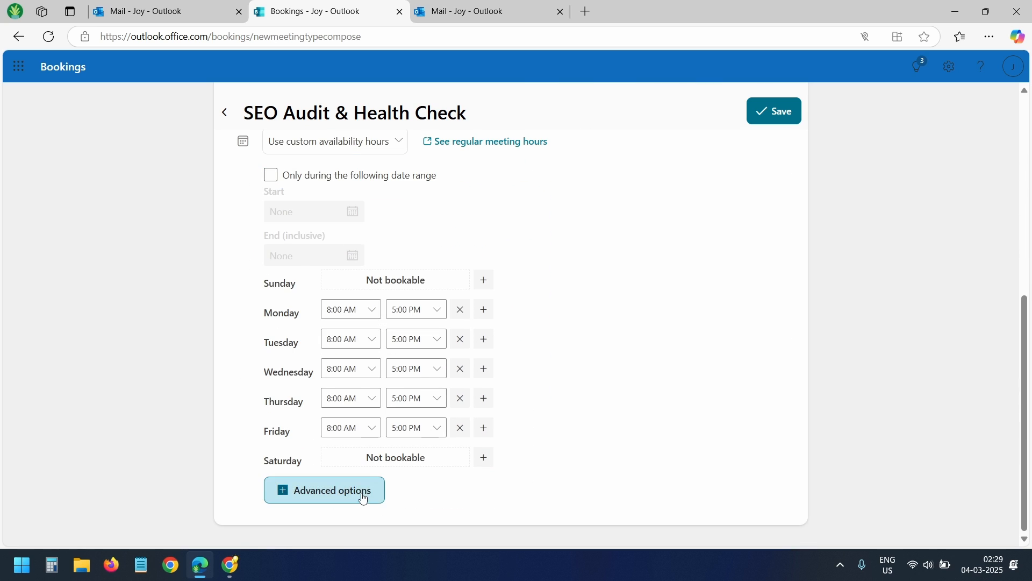
- Show the advanced options and set the buffer time before and after the meeting to 10 mins each
{"action": "left_click", "coordinate": [363, 492]}
{"action": "scroll", "coordinate": [591, 426], "scroll_direction": "down", "scroll_amount": 5}
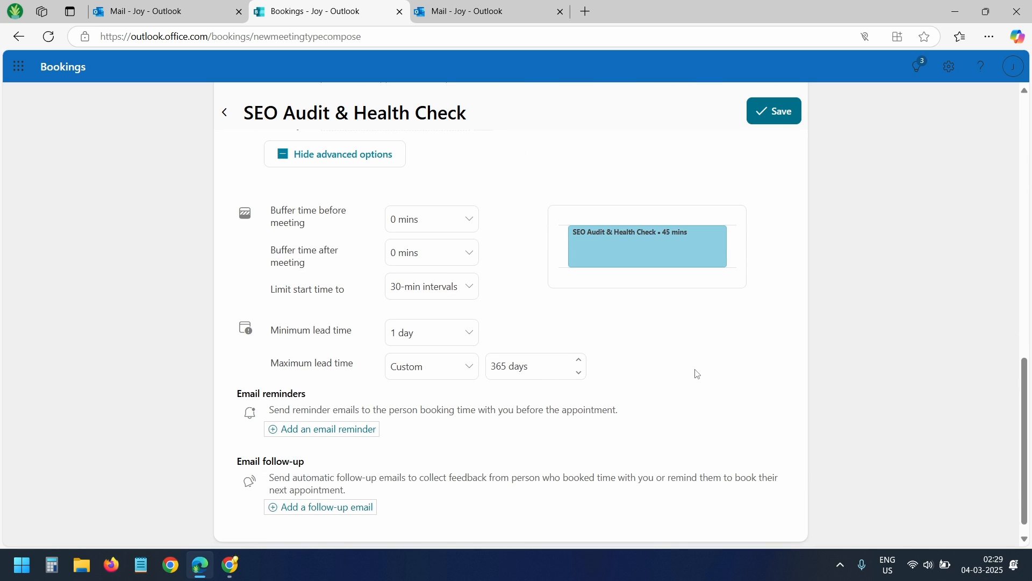
{"action": "left_click", "coordinate": [468, 219]}
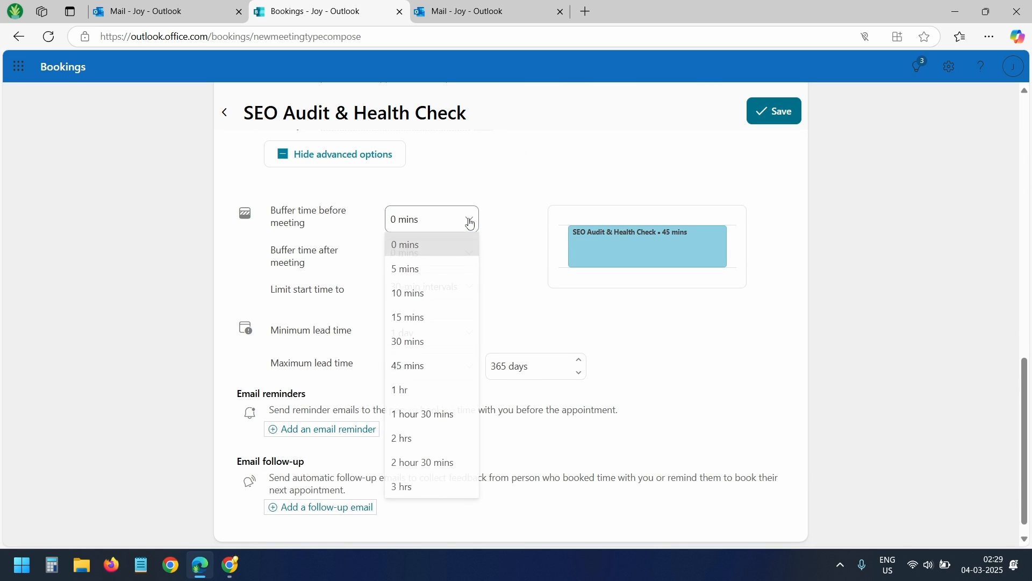
{"action": "left_click", "coordinate": [453, 297]}
{"action": "left_click", "coordinate": [466, 253]}
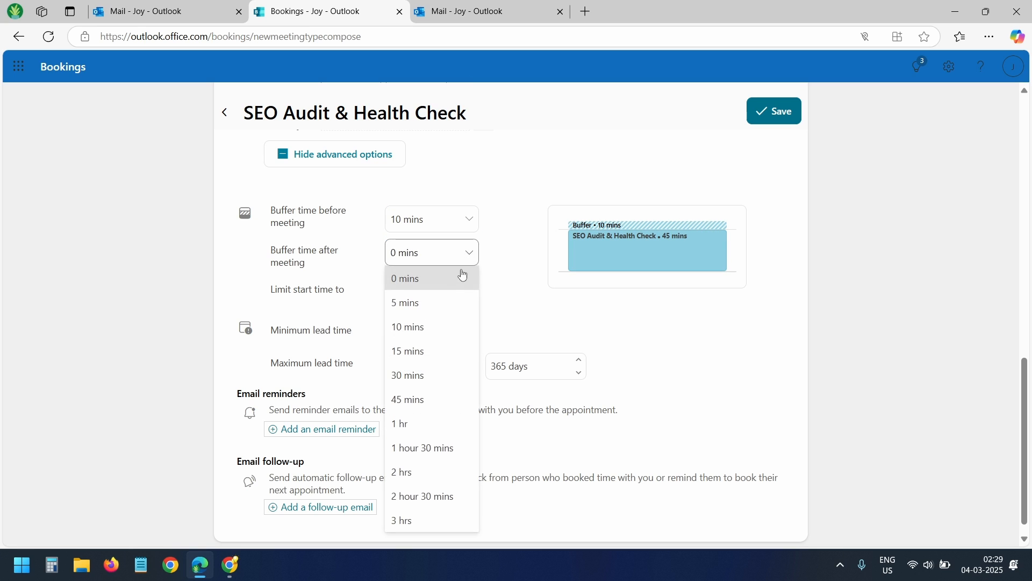
{"action": "left_click", "coordinate": [447, 331]}
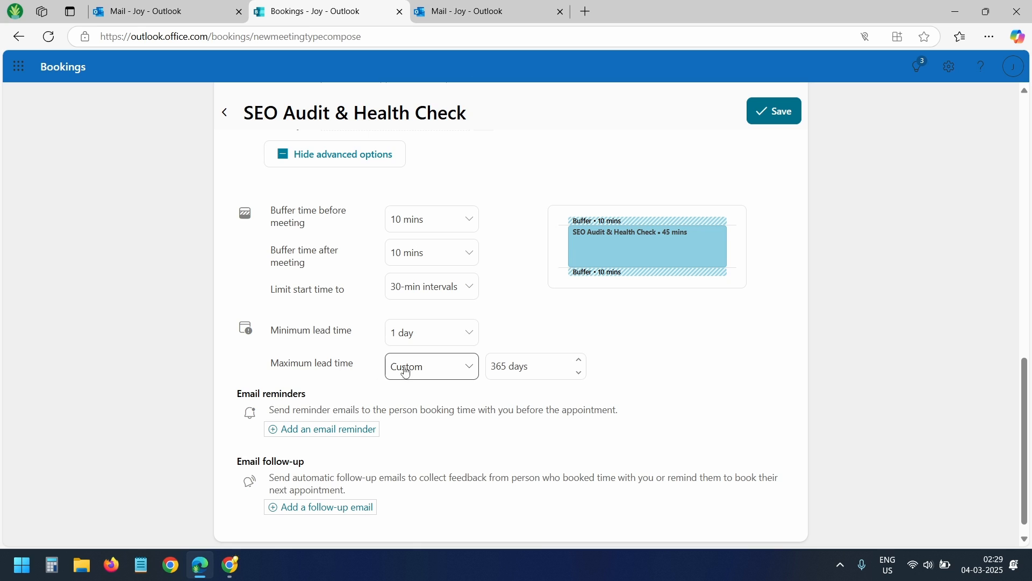
- Set the maximum lead time to 30 days and add an email reminder for 15 minutes before the meeting
{"action": "left_click", "coordinate": [451, 368]}
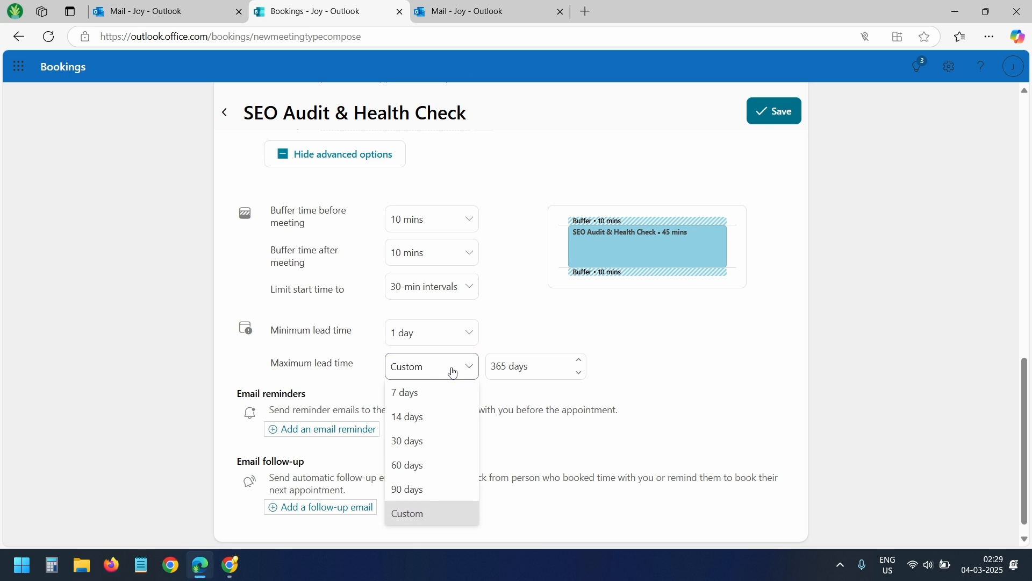
{"action": "left_click", "coordinate": [423, 447]}
{"action": "scroll", "coordinate": [576, 385], "scroll_direction": "down", "scroll_amount": 1}
{"action": "left_click", "coordinate": [357, 416]}
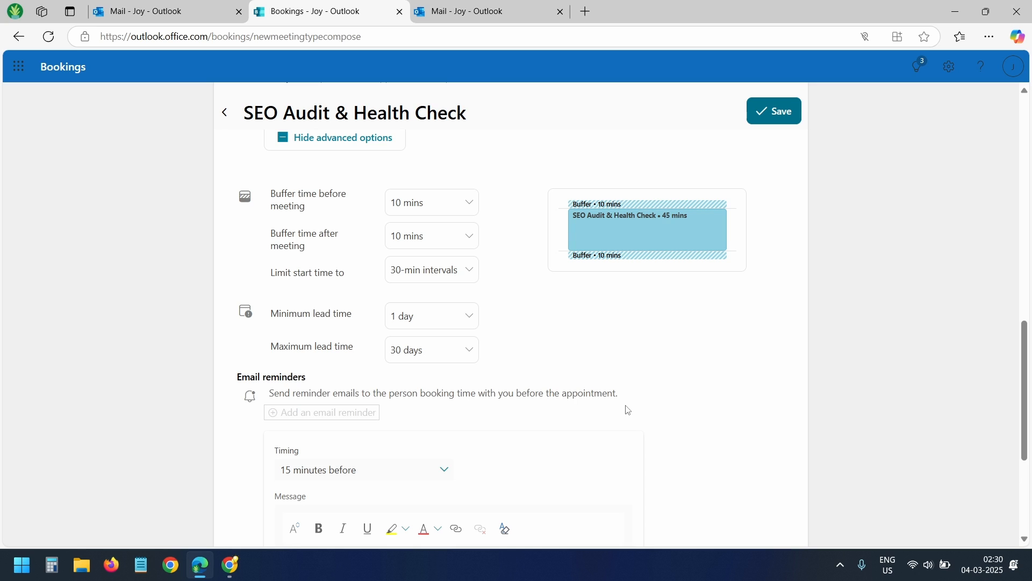
{"action": "scroll", "coordinate": [628, 410], "scroll_direction": "down", "scroll_amount": 4}
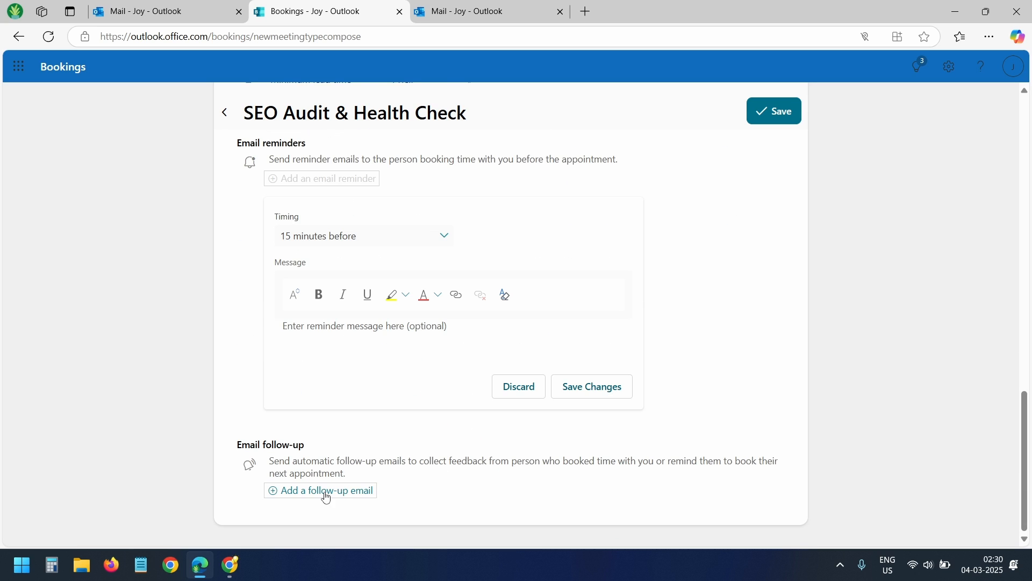
- Add a follow-up email with a chosen send time and save the meeting type
{"action": "left_click", "coordinate": [322, 491]}
{"action": "scroll", "coordinate": [726, 435], "scroll_direction": "down", "scroll_amount": 4}
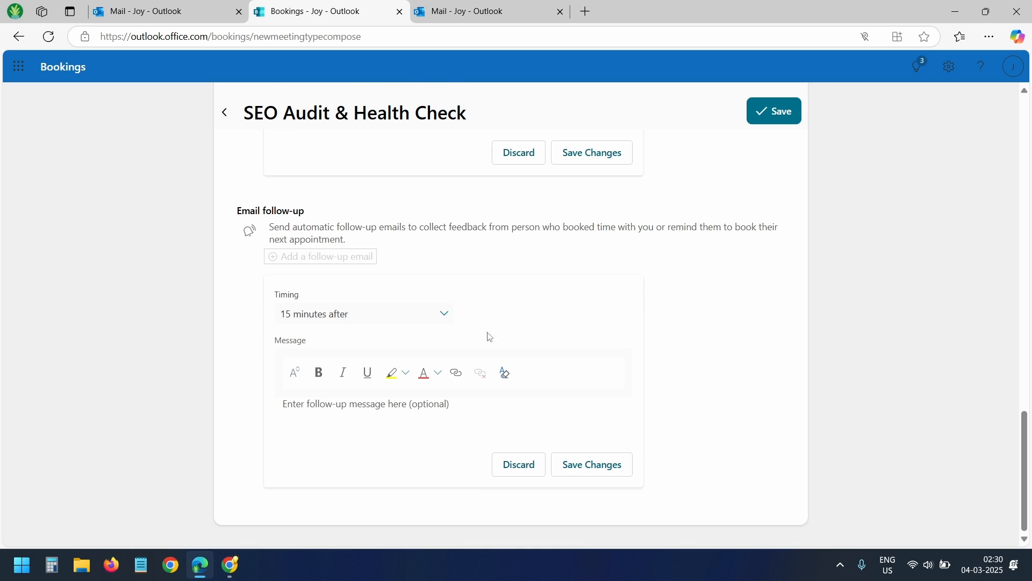
{"action": "left_click", "coordinate": [440, 314]}
{"action": "left_click", "coordinate": [366, 196]}
{"action": "left_click", "coordinate": [594, 473]}
{"action": "scroll", "coordinate": [730, 392], "scroll_direction": "up", "scroll_amount": 10}
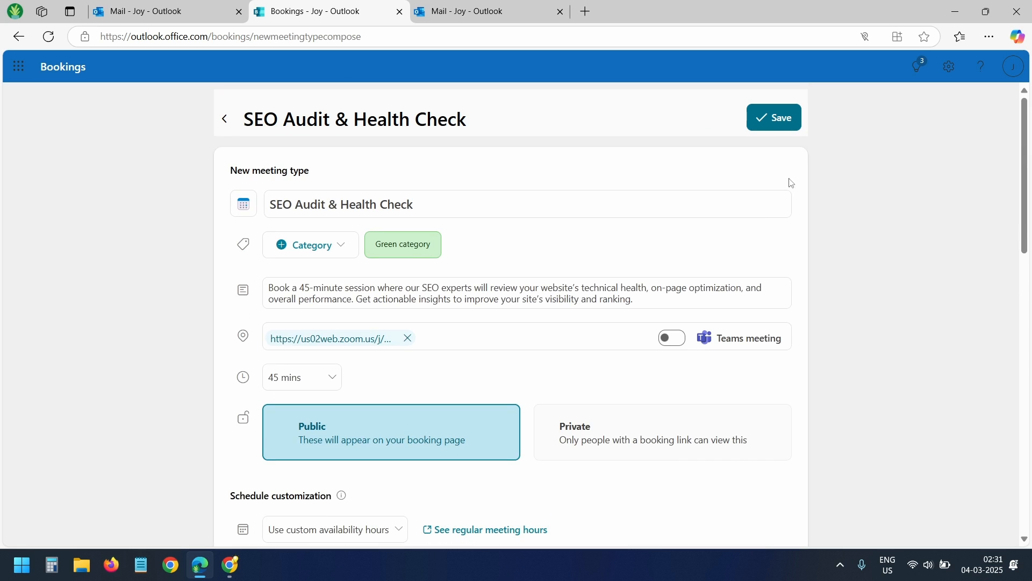
{"action": "left_click", "coordinate": [772, 120]}
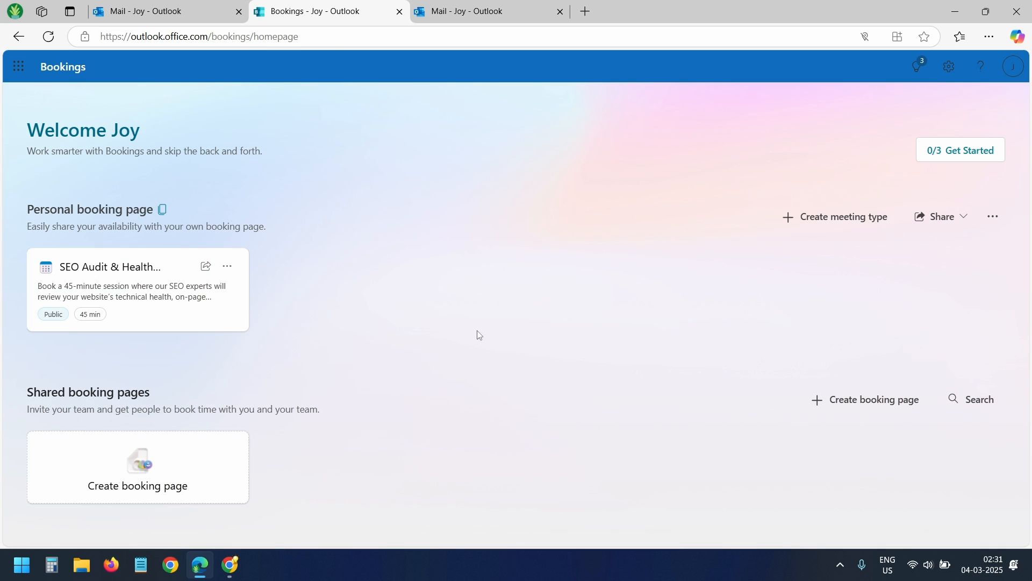
- Copy the share link of the SEO Audit & Health Check meeting type and open it in Chrome
{"action": "left_click", "coordinate": [205, 267]}
{"action": "left_click", "coordinate": [628, 316]}
{"action": "key", "text": "alt+Tab"}
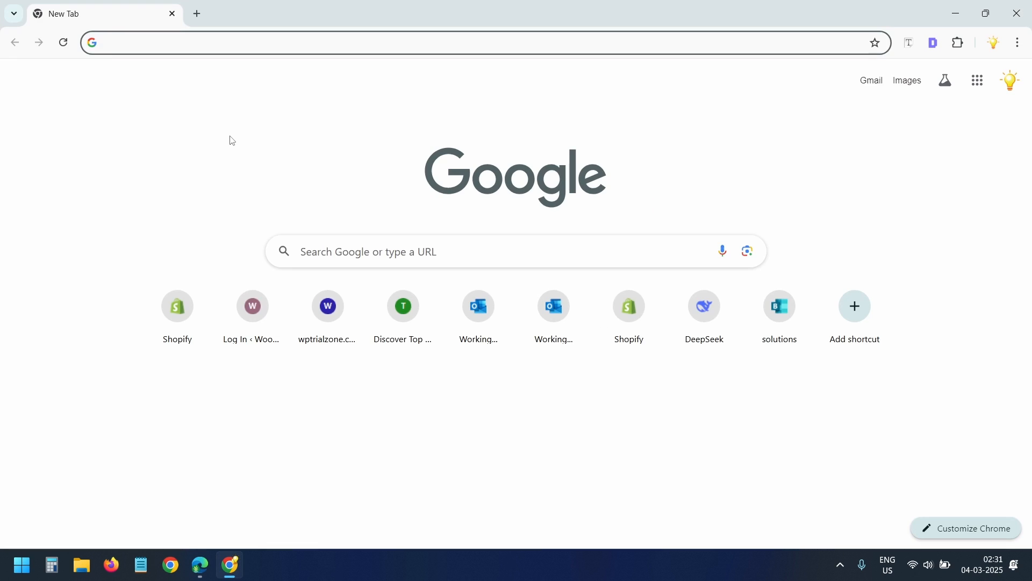
{"action": "key", "text": "ctrl+v"}
{"action": "key", "text": "Return"}
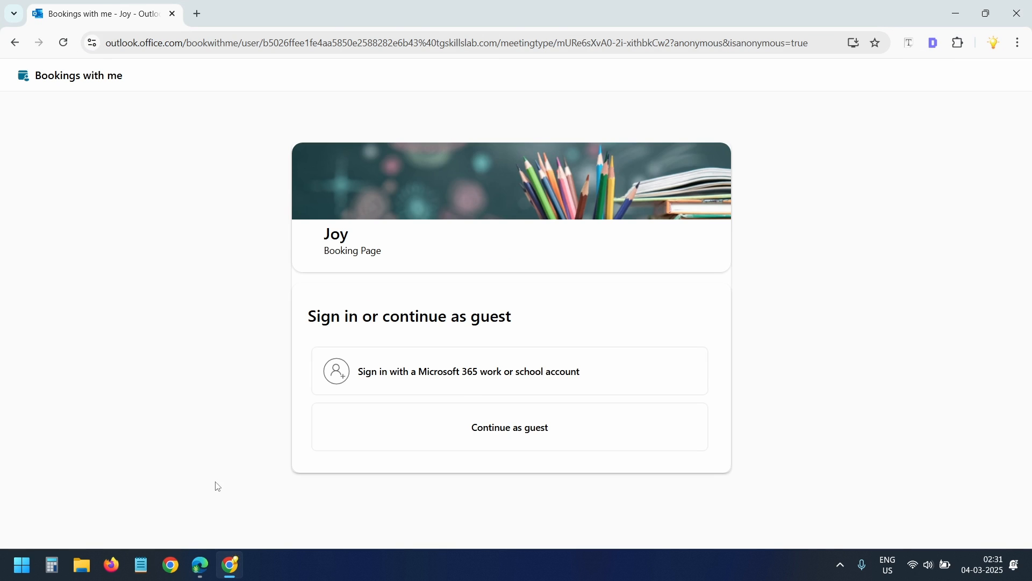
- Continue as a guest and choose the 11:10 AM slot on Tuesday, March 11 for the SEO Audit & Health Check
{"action": "left_click", "coordinate": [432, 441]}
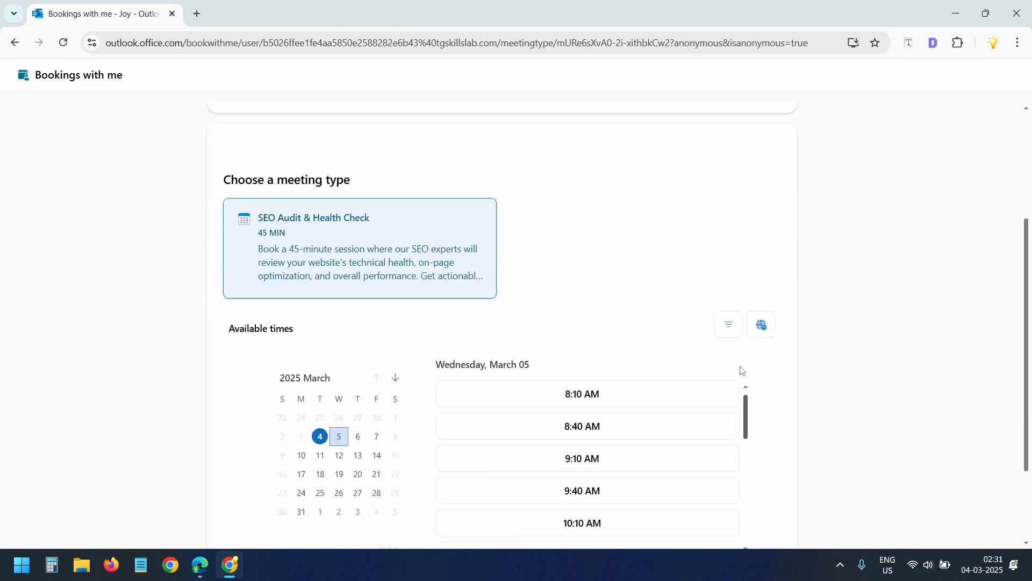
{"action": "scroll", "coordinate": [743, 371], "scroll_direction": "down", "scroll_amount": 5}
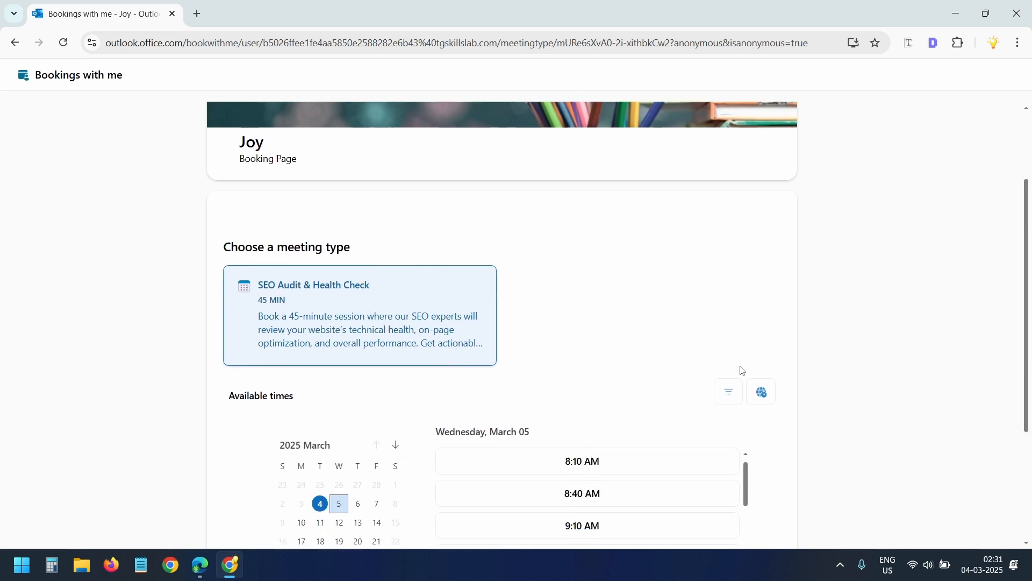
{"action": "left_click", "coordinate": [321, 347]}
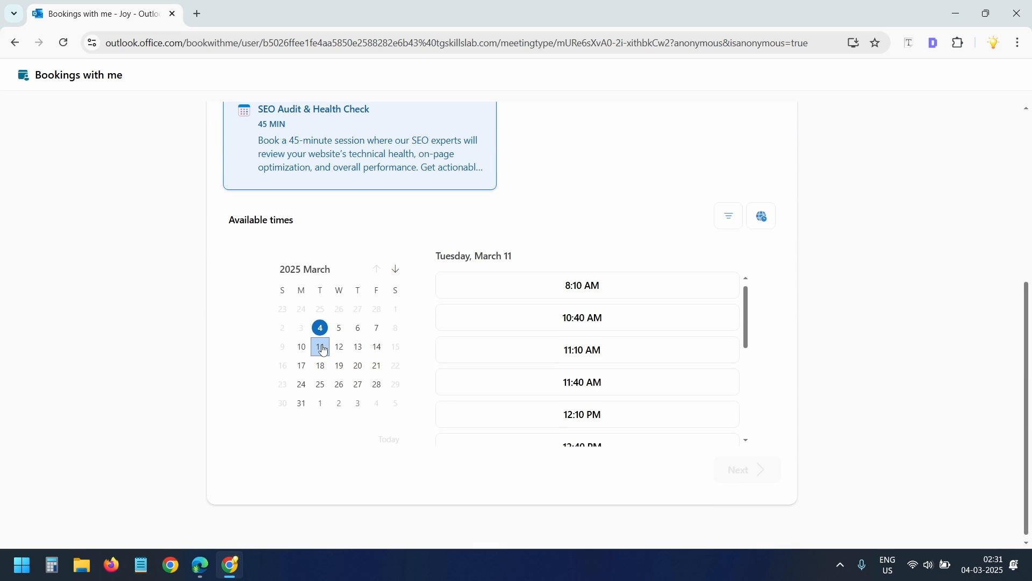
{"action": "left_click", "coordinate": [559, 351]}
{"action": "left_click", "coordinate": [756, 470]}
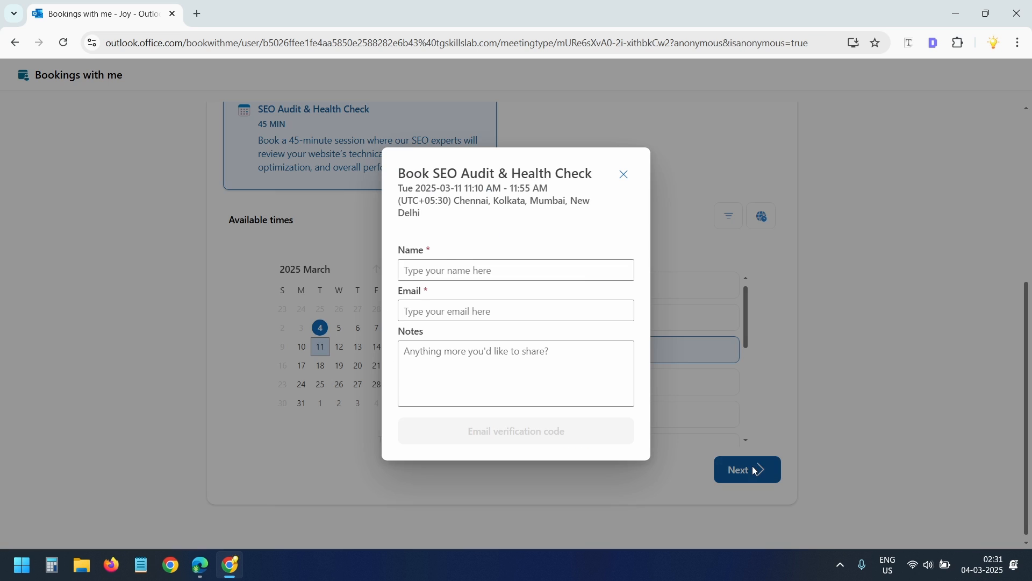
- Fill in the guest's name and email, add the note "Test", and request the email verification code
{"action": "left_click", "coordinate": [509, 263]}
{"action": "left_click", "coordinate": [499, 294]}
{"action": "left_click", "coordinate": [500, 312]}
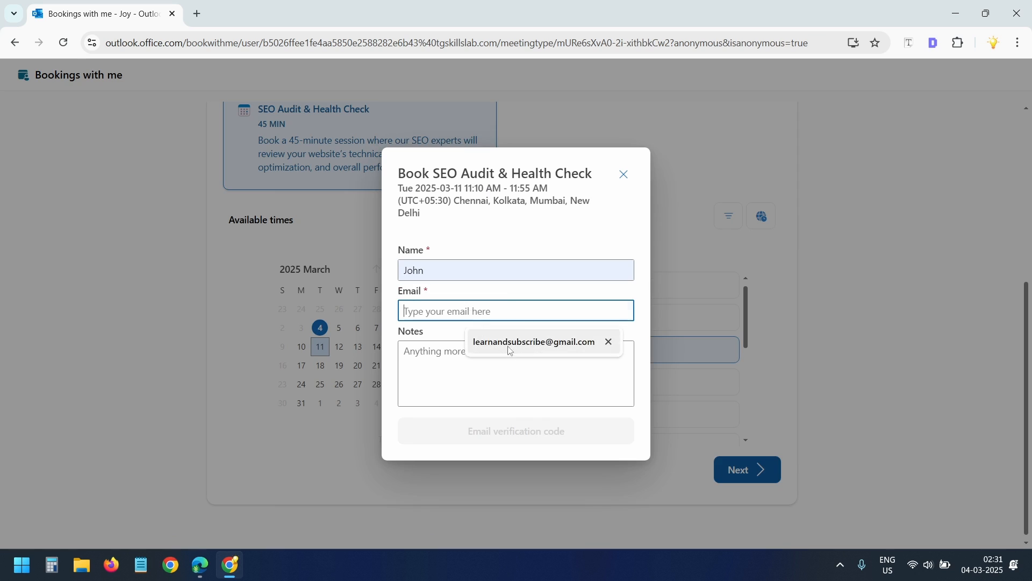
{"action": "left_click", "coordinate": [499, 345]}
{"action": "left_click", "coordinate": [497, 357]}
{"action": "type", "text": "Test"}
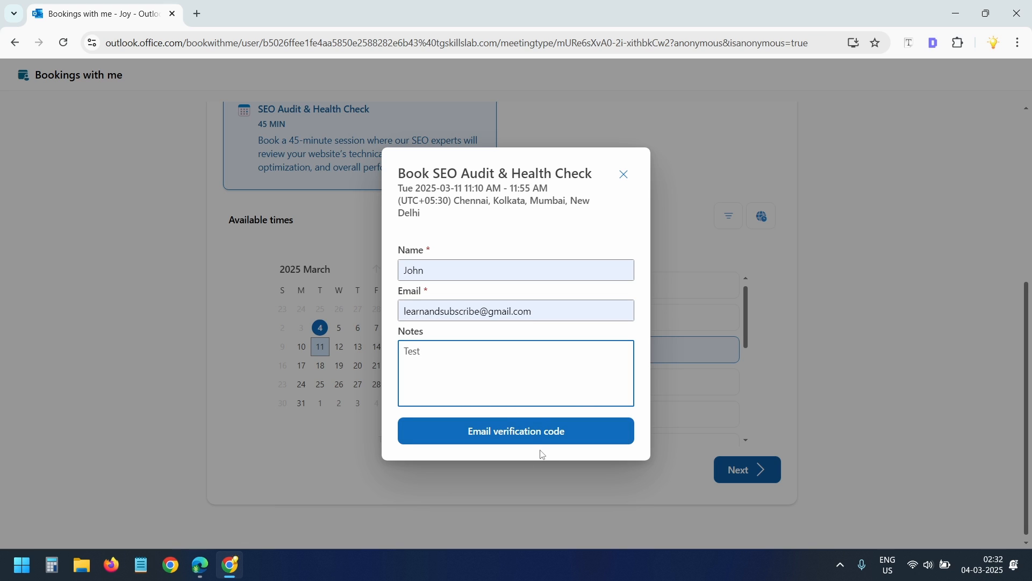
{"action": "left_click", "coordinate": [531, 438]}
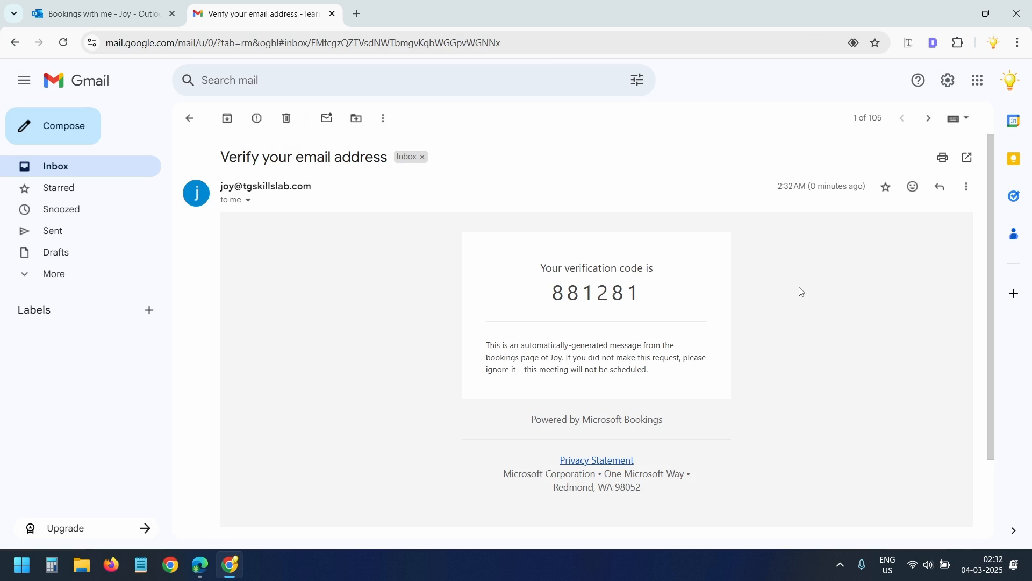
- Copy the verification code from the Gmail message, enter it on the booking page, and schedule the meeting
{"action": "left_click_drag", "start_coordinate": [646, 299], "coordinate": [557, 295]}
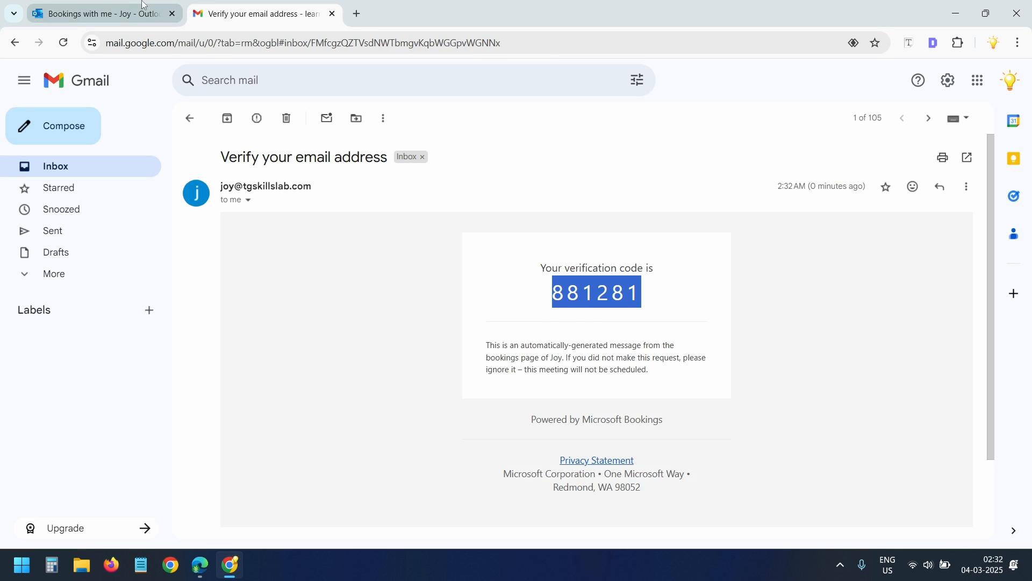
{"action": "key", "text": "ctrl+shift+Tab"}
{"action": "left_click", "coordinate": [490, 350]}
{"action": "left_click", "coordinate": [543, 384]}
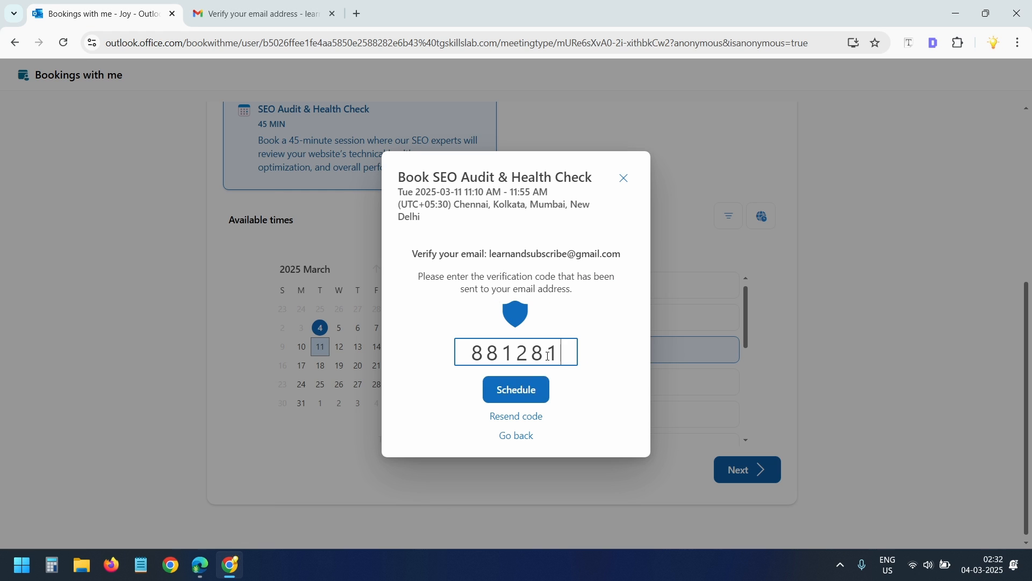
{"action": "left_click", "coordinate": [517, 389]}
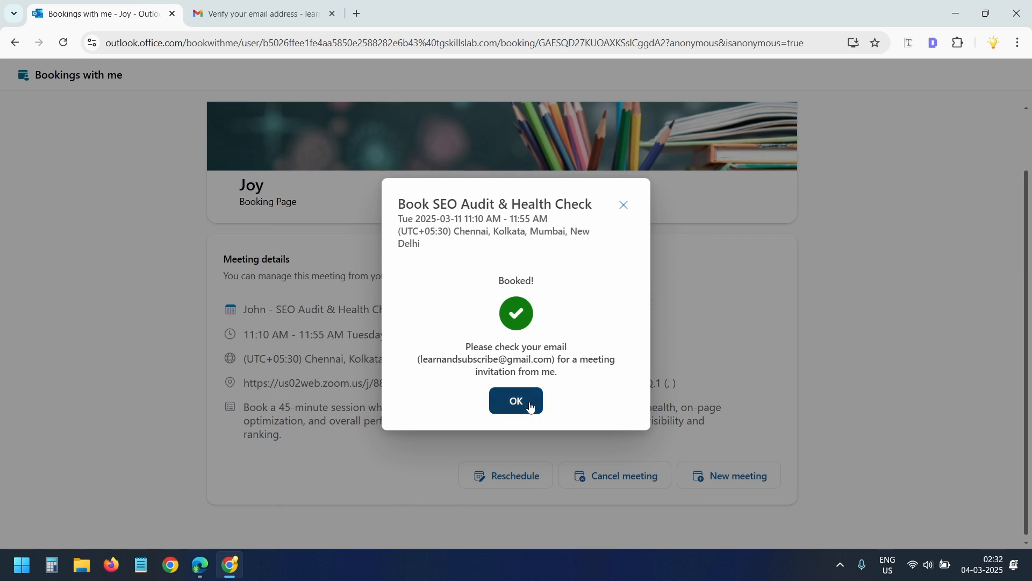
- Check the meeting link in the Gmail invitation and inspect the booked 11:10 AM appointment in the Outlook calendar
{"action": "key", "text": "ctrl+Tab"}
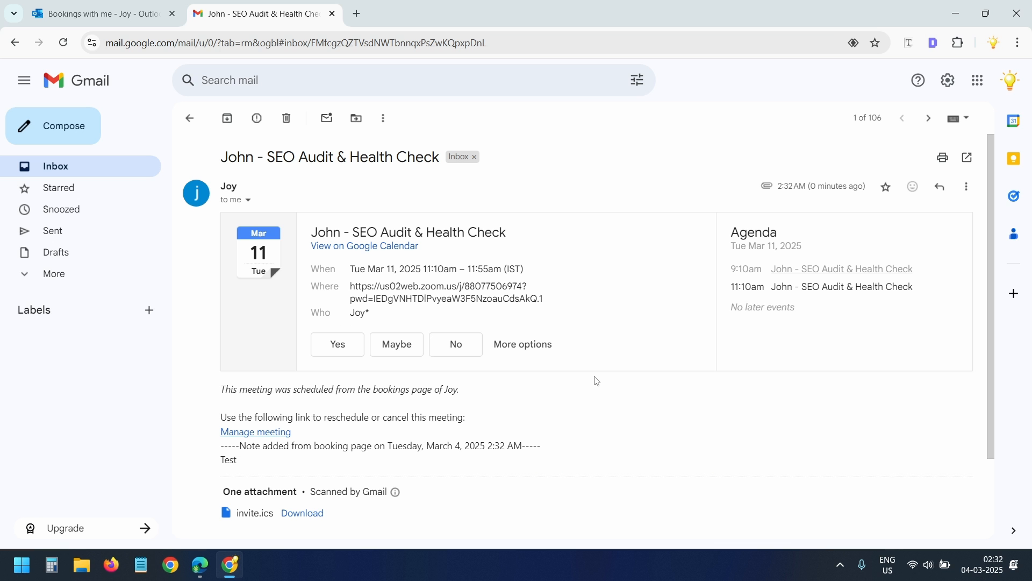
{"action": "left_click_drag", "start_coordinate": [544, 299], "coordinate": [350, 291]}
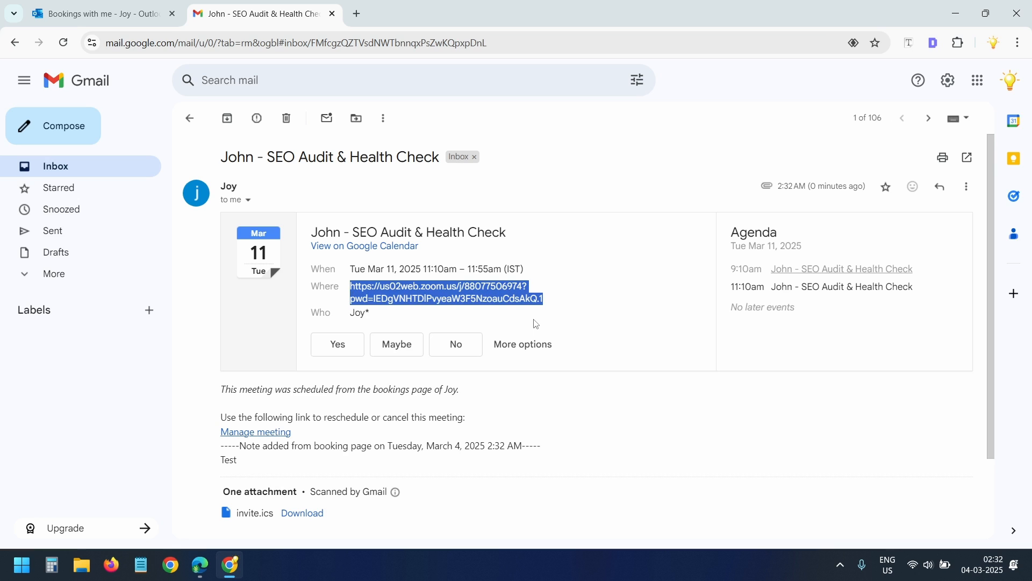
{"action": "key", "text": "alt+Tab"}
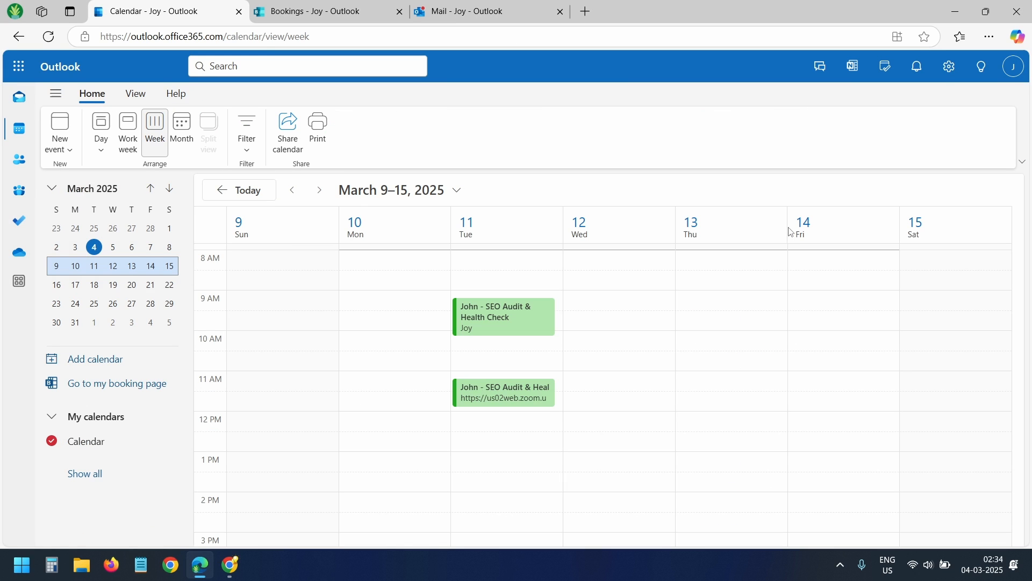
{"action": "left_click", "coordinate": [507, 397]}
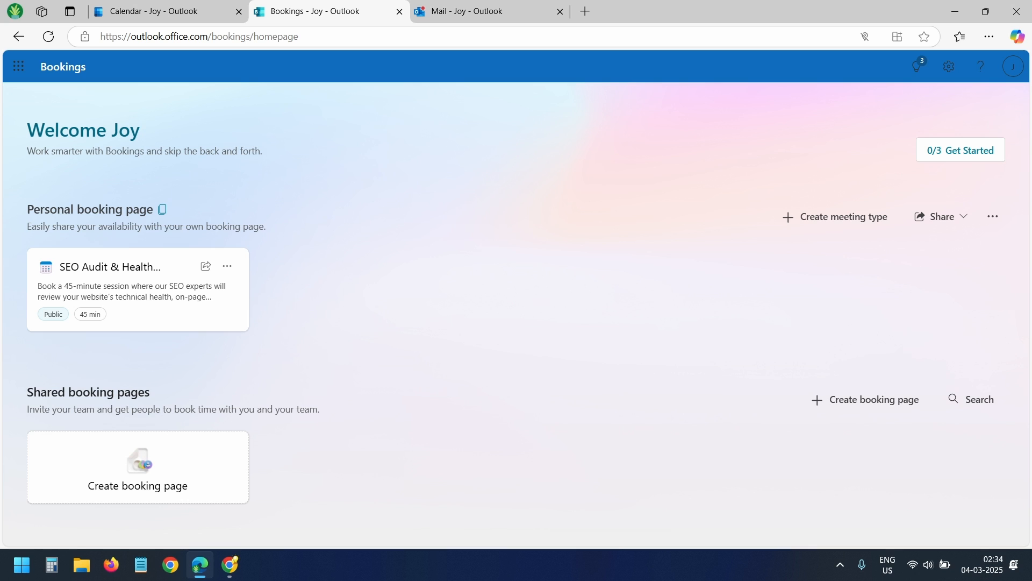
- Create a personal meeting type titled Keyword Strategy Consultation with the Orange category and paste in its description
{"action": "left_click", "coordinate": [835, 216]}
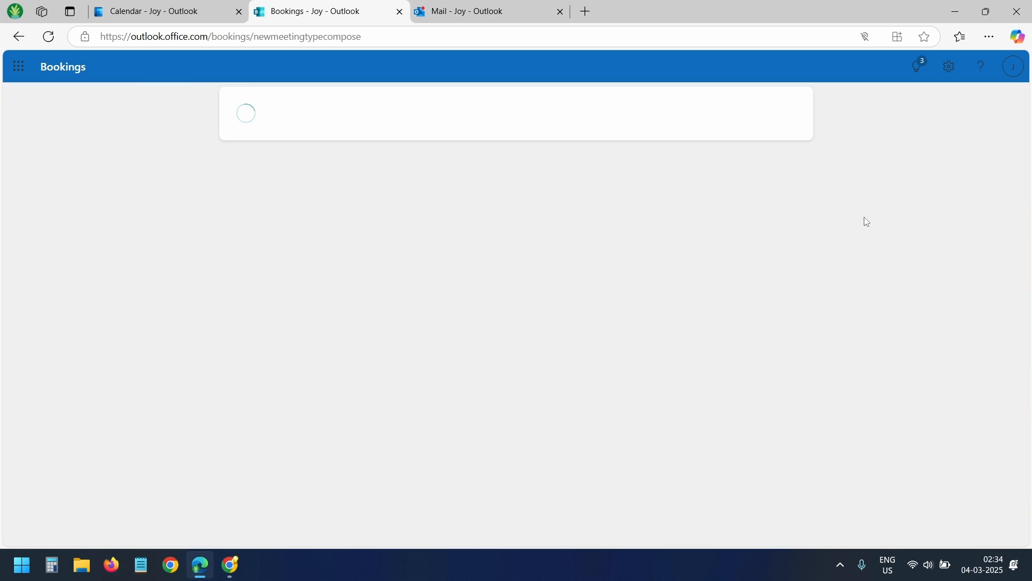
{"action": "left_click", "coordinate": [333, 250]}
{"action": "left_click", "coordinate": [323, 341]}
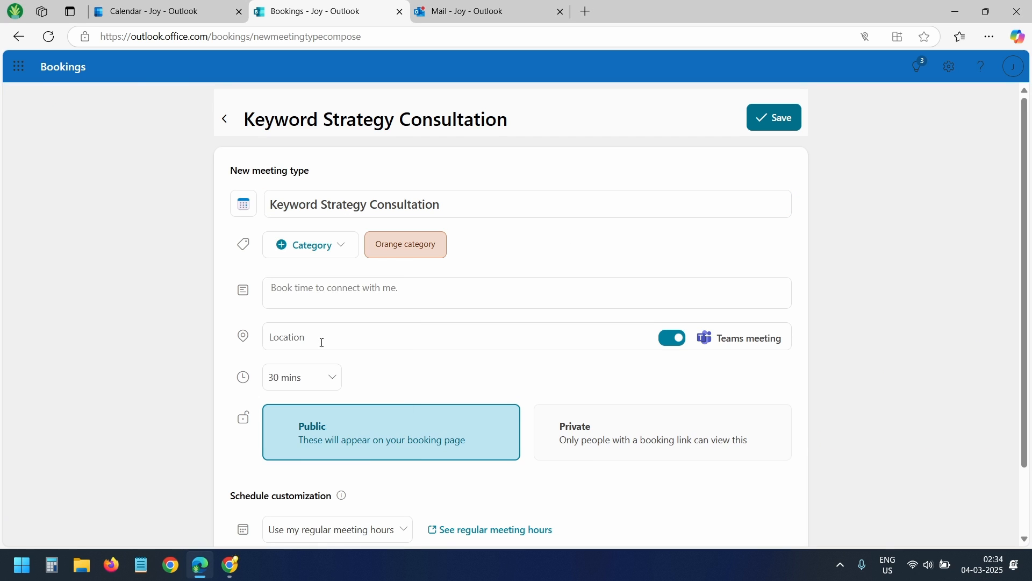
{"action": "left_click", "coordinate": [347, 301]}
{"action": "key", "text": "ctrl+v"}
- Switch the meeting type's schedule to custom availability hours and show the advanced options
{"action": "scroll", "coordinate": [403, 383], "scroll_direction": "down", "scroll_amount": 1}
{"action": "left_click", "coordinate": [324, 502]}
{"action": "scroll", "coordinate": [406, 479], "scroll_direction": "down", "scroll_amount": 10}
{"action": "left_click", "coordinate": [338, 192]}
{"action": "left_click", "coordinate": [337, 242]}
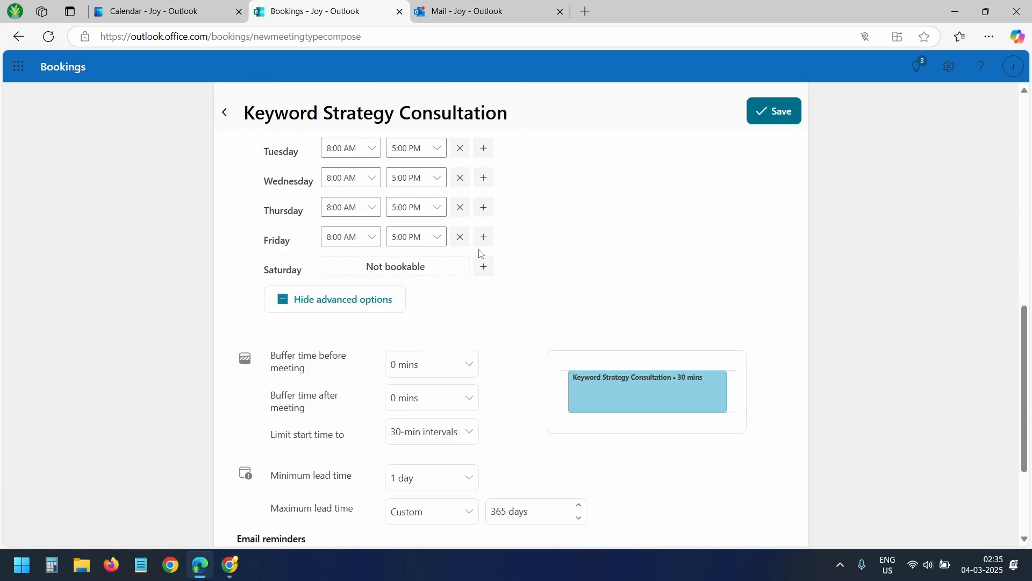
- Set the buffer time before and after the meeting and add an email reminder for 15 minutes before
{"action": "left_click", "coordinate": [432, 204]}
{"action": "left_click", "coordinate": [433, 277]}
{"action": "left_click", "coordinate": [432, 237]}
{"action": "left_click", "coordinate": [431, 335]}
{"action": "left_click", "coordinate": [321, 412]}
{"action": "scroll", "coordinate": [398, 461], "scroll_direction": "down", "scroll_amount": 4}
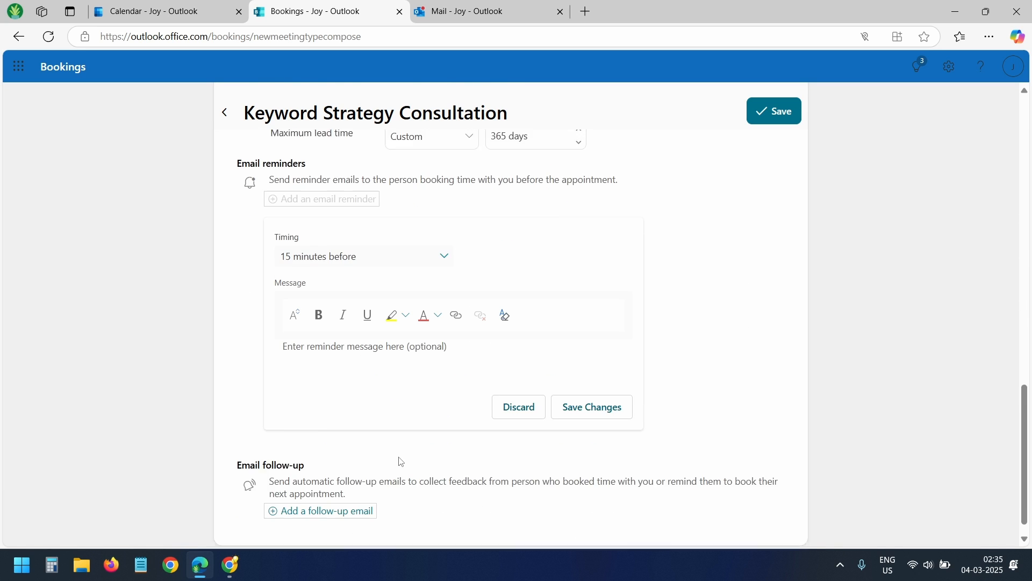
{"action": "left_click", "coordinate": [592, 387]}
- Add a follow-up email and save the Keyword Strategy Consultation meeting type
{"action": "left_click", "coordinate": [321, 490]}
{"action": "scroll", "coordinate": [399, 461], "scroll_direction": "down", "scroll_amount": 4}
{"action": "left_click", "coordinate": [592, 486]}
{"action": "scroll", "coordinate": [678, 421], "scroll_direction": "up", "scroll_amount": 10}
{"action": "left_click", "coordinate": [768, 123]}
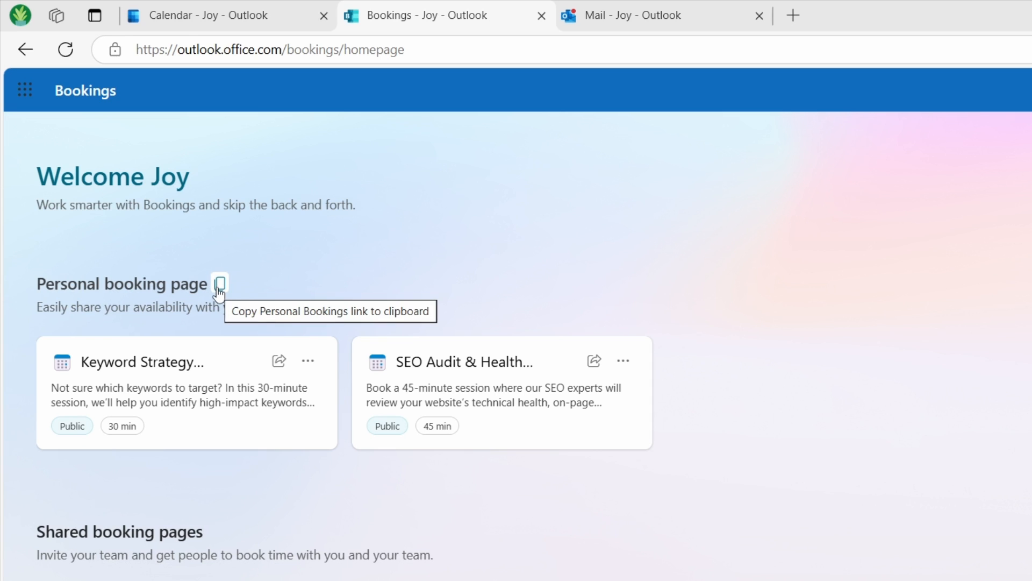
- Copy the personal booking page link, open it in Chrome, and continue as a guest
{"action": "left_click", "coordinate": [219, 285]}
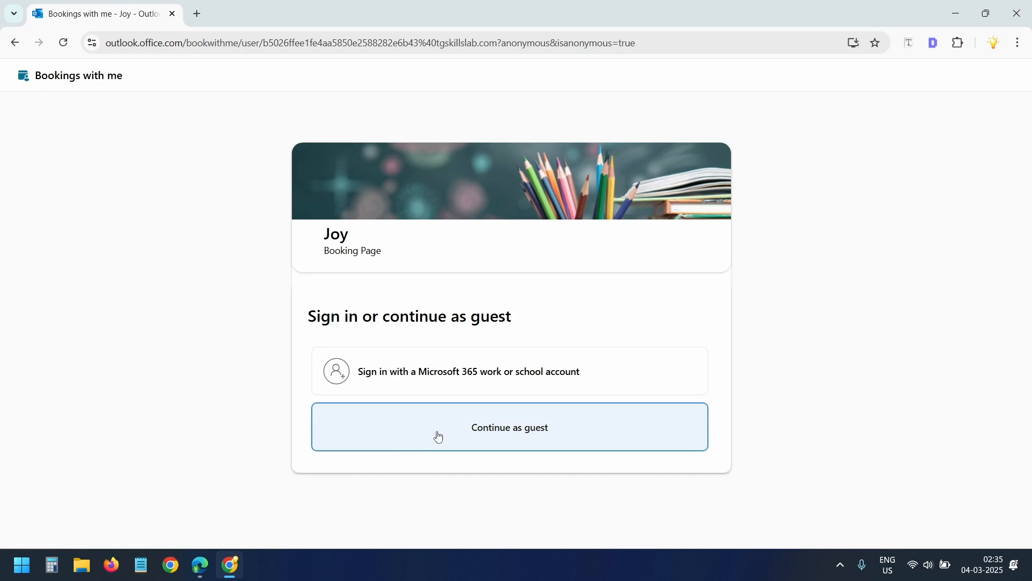
{"action": "left_click", "coordinate": [439, 436]}
{"action": "scroll", "coordinate": [115, 334], "scroll_direction": "down", "scroll_amount": 5}
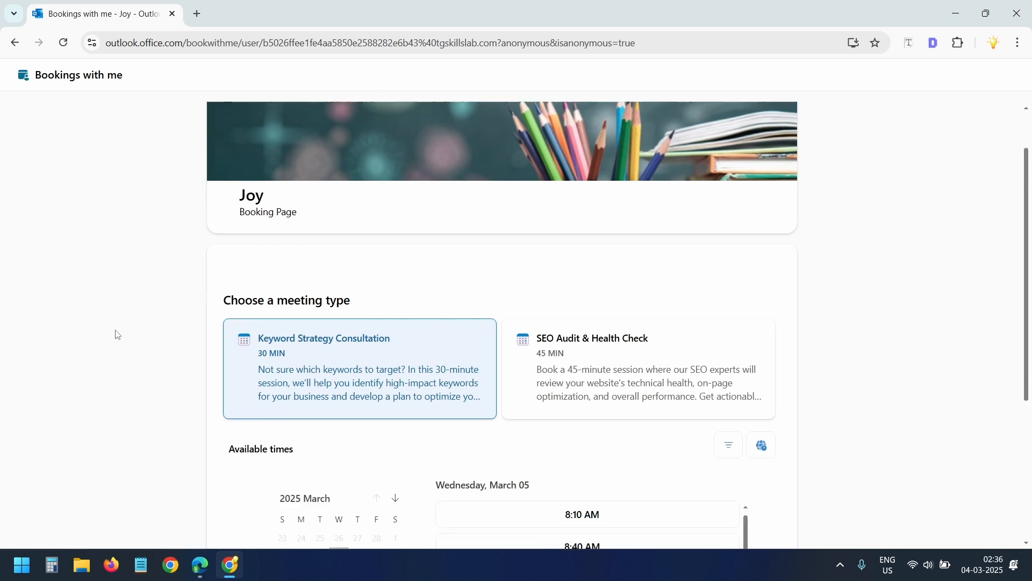
- Switch between Keyword Strategy Consultation and SEO Audit & Health Check to compare their available times
{"action": "scroll", "coordinate": [115, 334], "scroll_direction": "up", "scroll_amount": 2}
{"action": "left_click", "coordinate": [562, 275]}
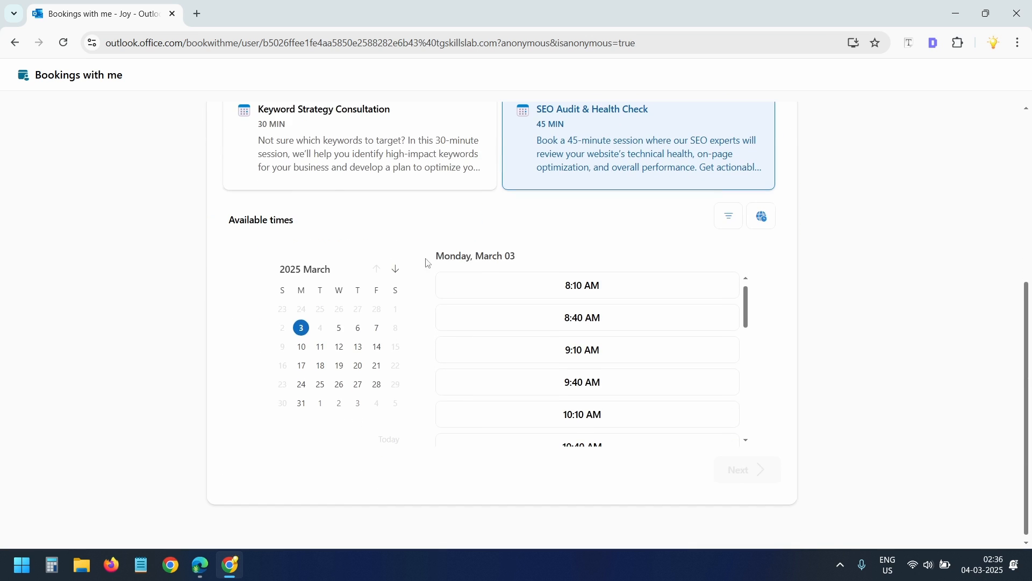
{"action": "left_click", "coordinate": [338, 156]}
{"action": "left_click", "coordinate": [580, 154]}
{"action": "left_click", "coordinate": [365, 172]}
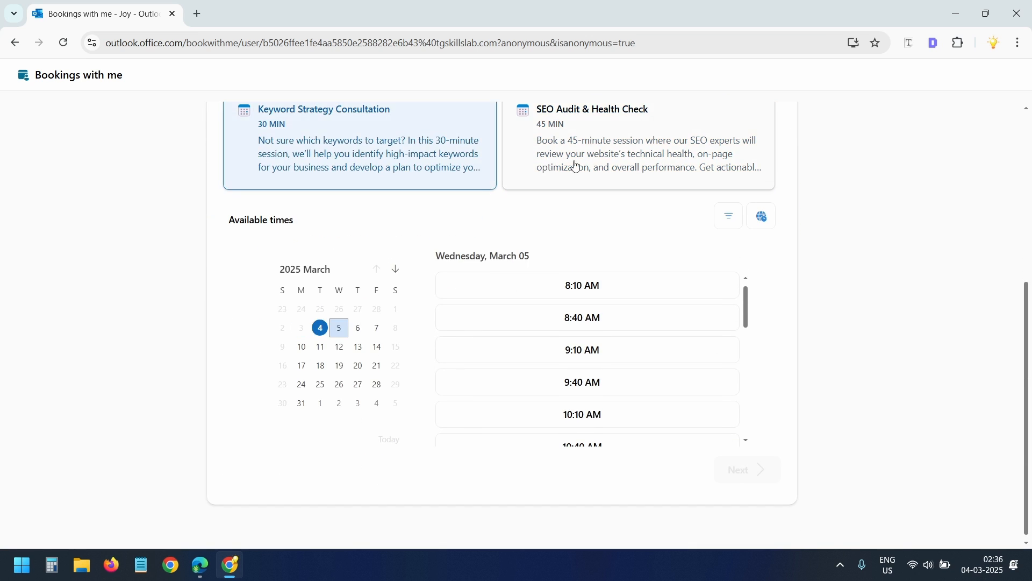
{"action": "left_click", "coordinate": [516, 184]}
{"action": "scroll", "coordinate": [158, 358], "scroll_direction": "up", "scroll_amount": 2}
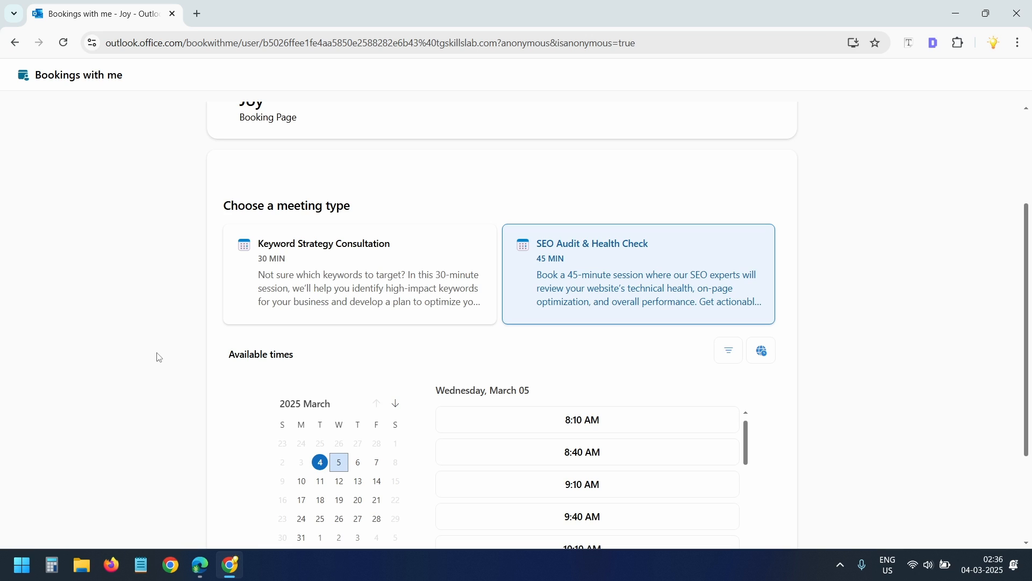
- Switch back to Bookings in Edge, start a shared booking page named "tech", and add the Logo image as its logo
{"action": "key", "text": "alt+Tab"}
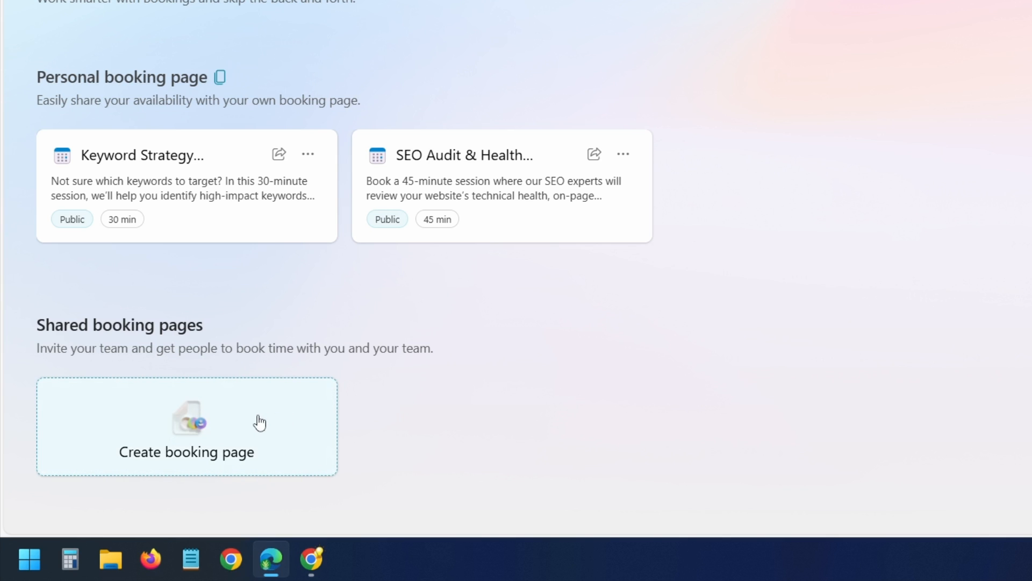
{"action": "left_click", "coordinate": [259, 423]}
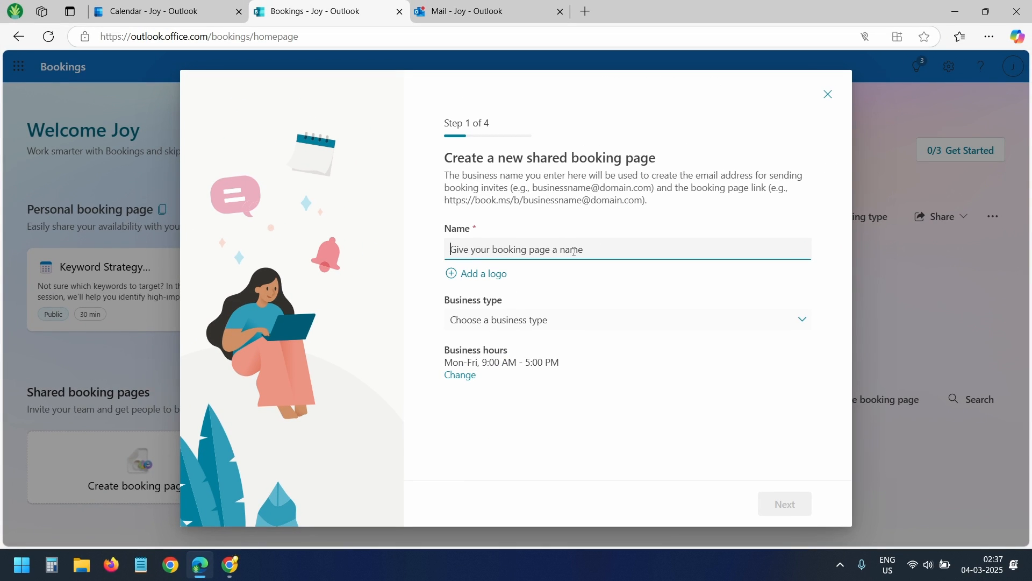
{"action": "type", "text": "tech"}
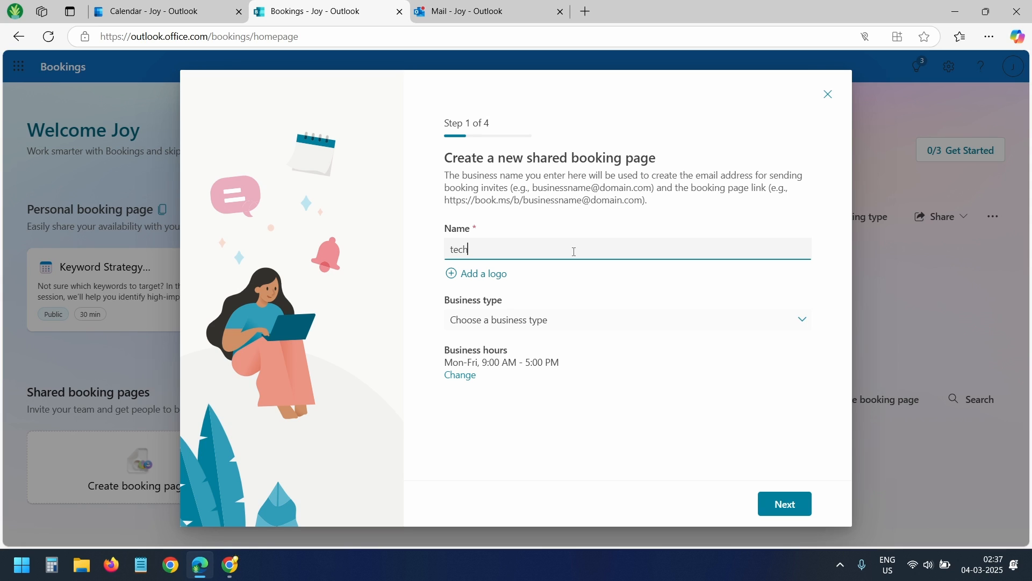
{"action": "left_click", "coordinate": [489, 277]}
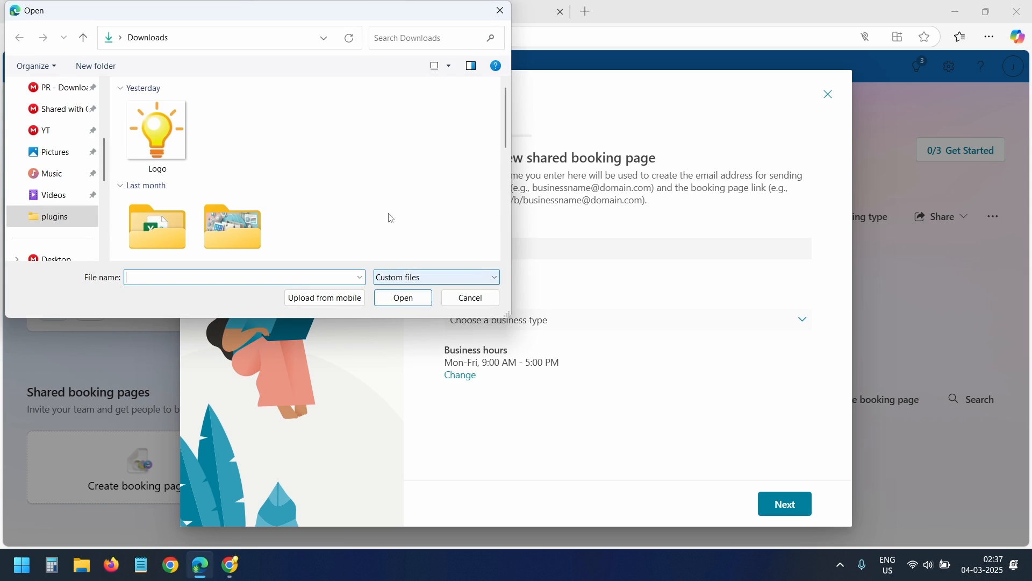
{"action": "double_click", "coordinate": [181, 138]}
{"action": "left_click", "coordinate": [779, 495]}
- Set the shared page's business type to IT support, keep the default business hours, and continue to the staff invitations
{"action": "left_click", "coordinate": [633, 372]}
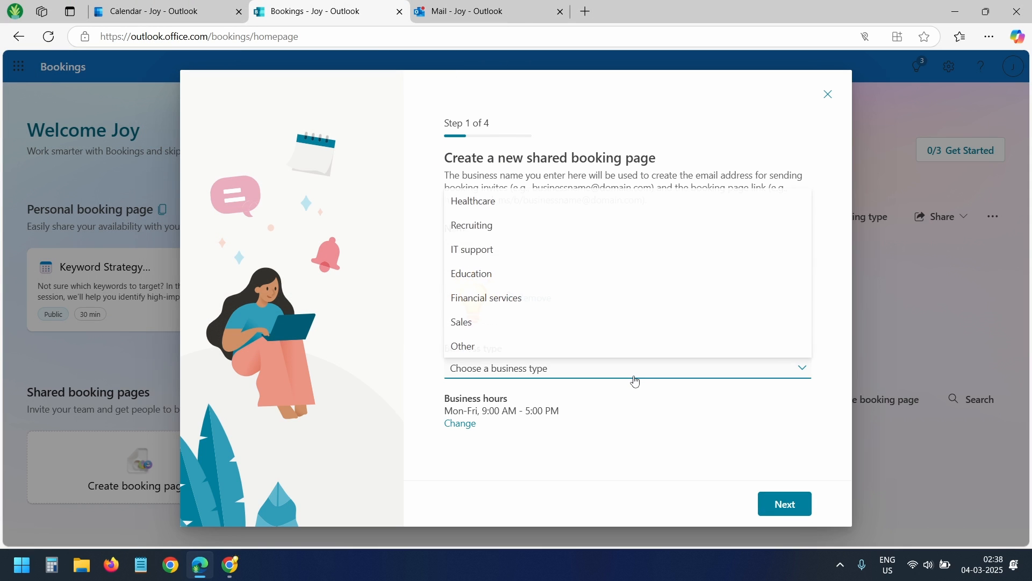
{"action": "left_click", "coordinate": [546, 252]}
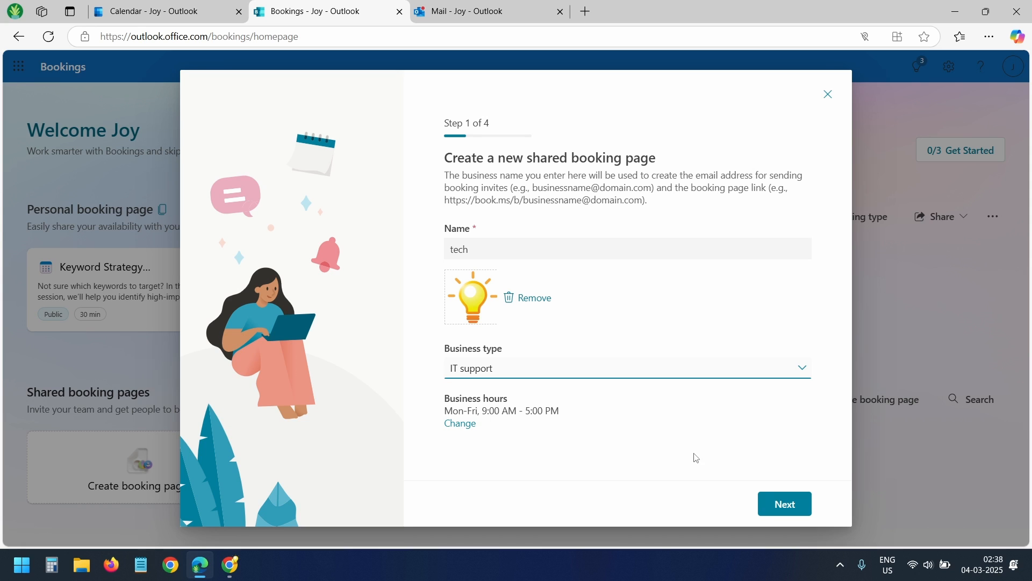
{"action": "left_click", "coordinate": [777, 504]}
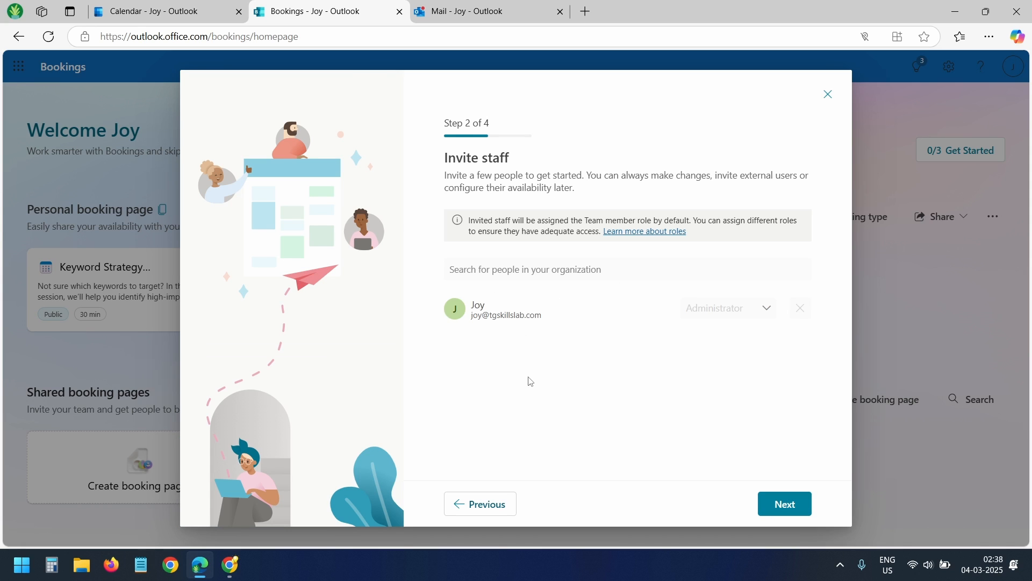
- Invite a staff member from the organization with the Team member role and accept the default IT support service
{"action": "left_click", "coordinate": [525, 270]}
{"action": "type", "text": "Dev"}
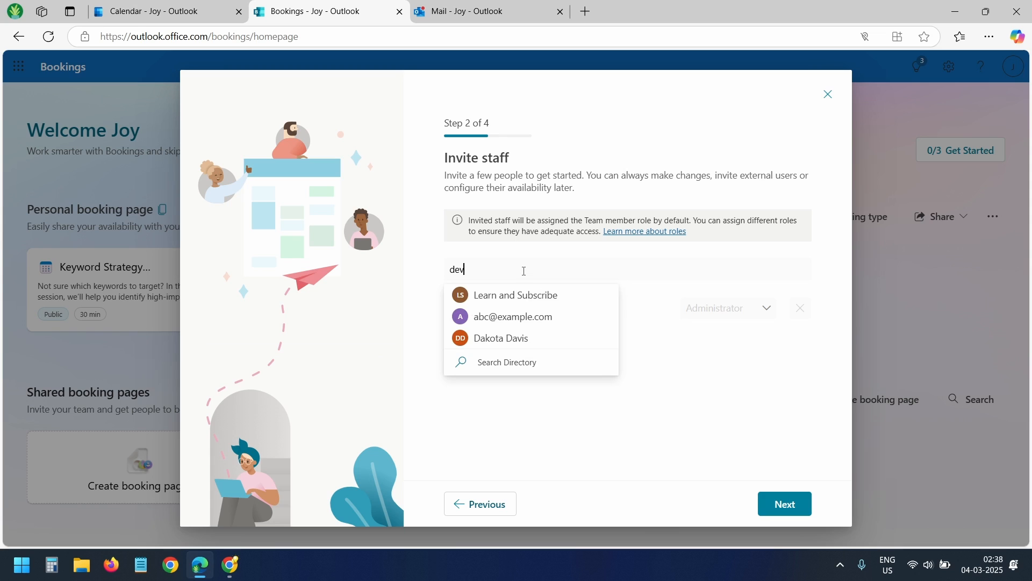
{"action": "left_click", "coordinate": [506, 299]}
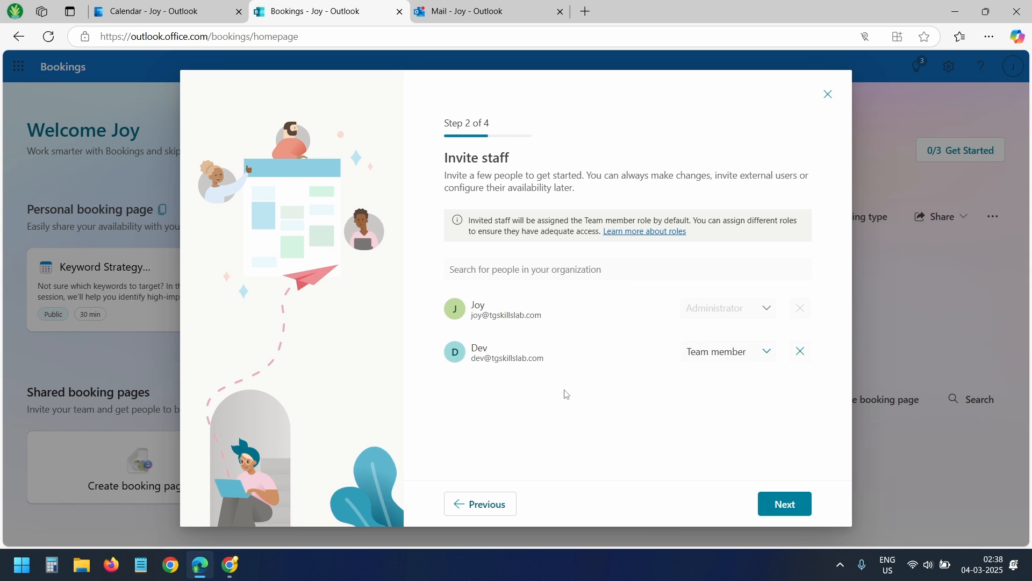
{"action": "left_click", "coordinate": [782, 505]}
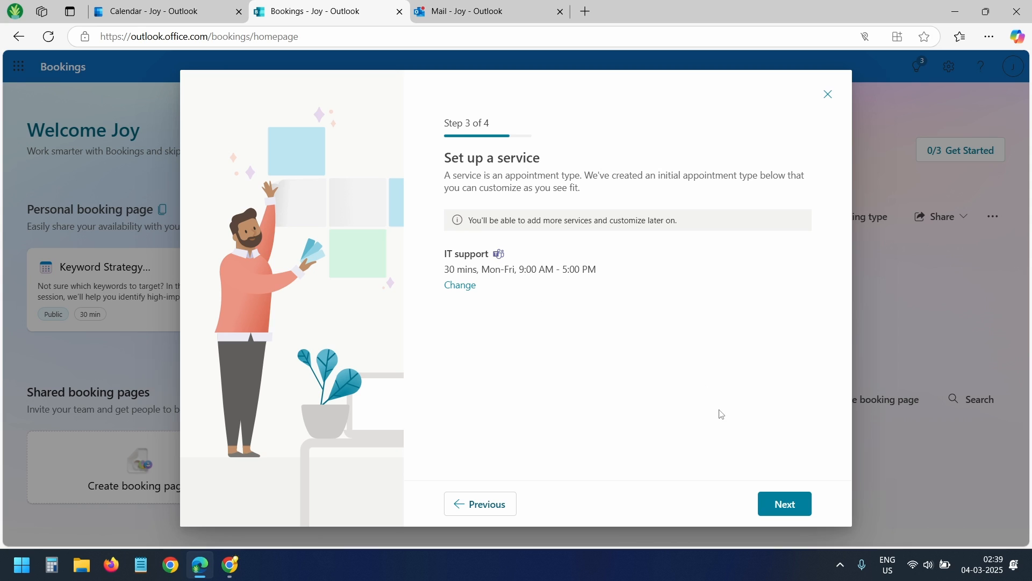
{"action": "left_click", "coordinate": [782, 504]}
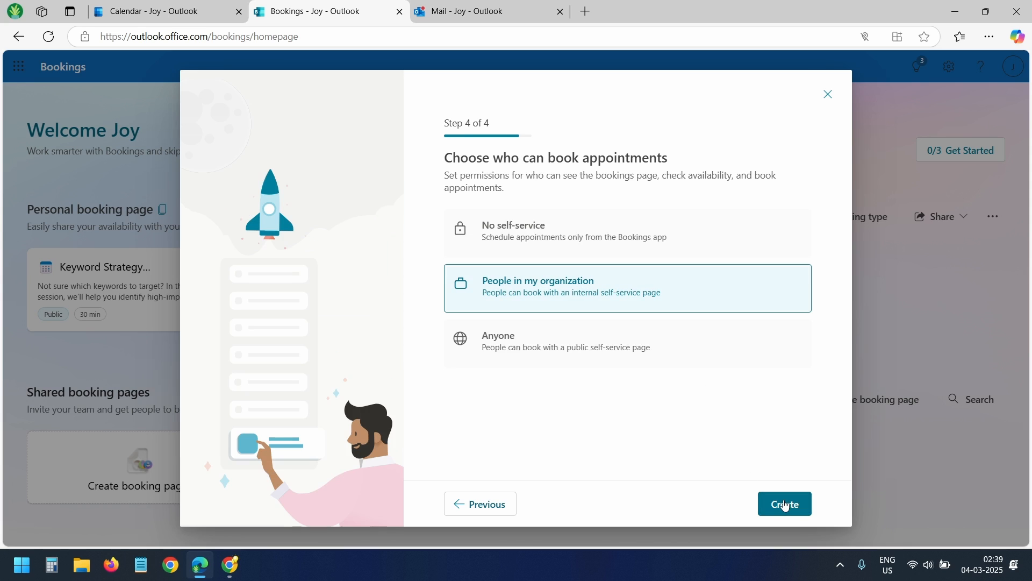
- Let anyone book appointments through a public self-service page, create the shared booking page, and open its calendar
{"action": "left_click", "coordinate": [577, 349]}
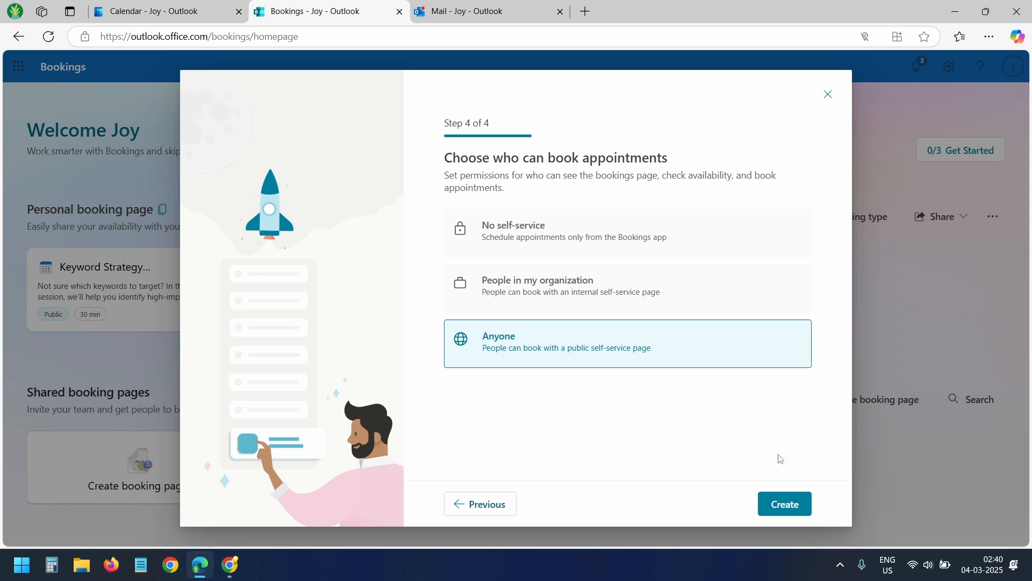
{"action": "left_click", "coordinate": [789, 506]}
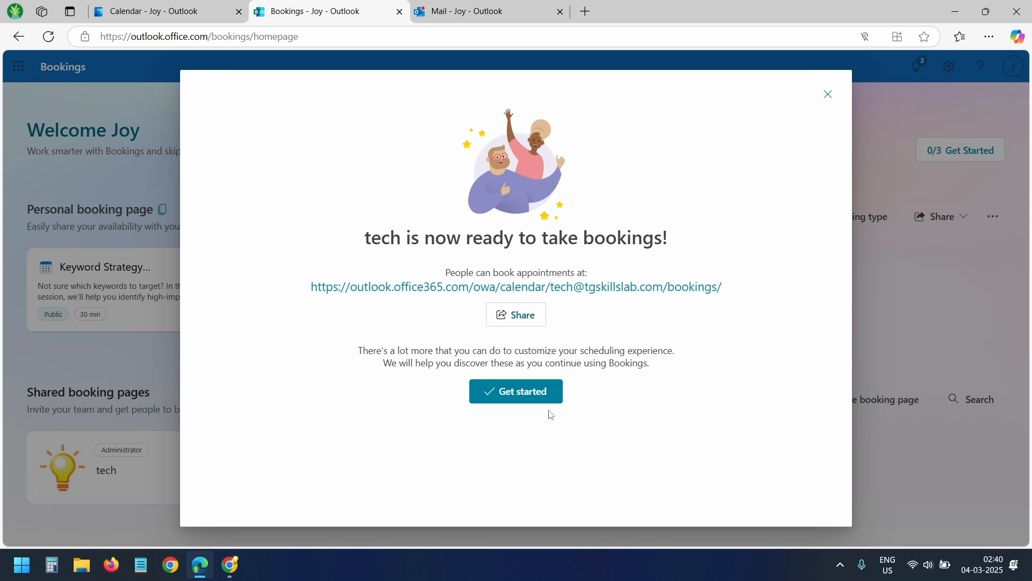
{"action": "left_click", "coordinate": [535, 392]}
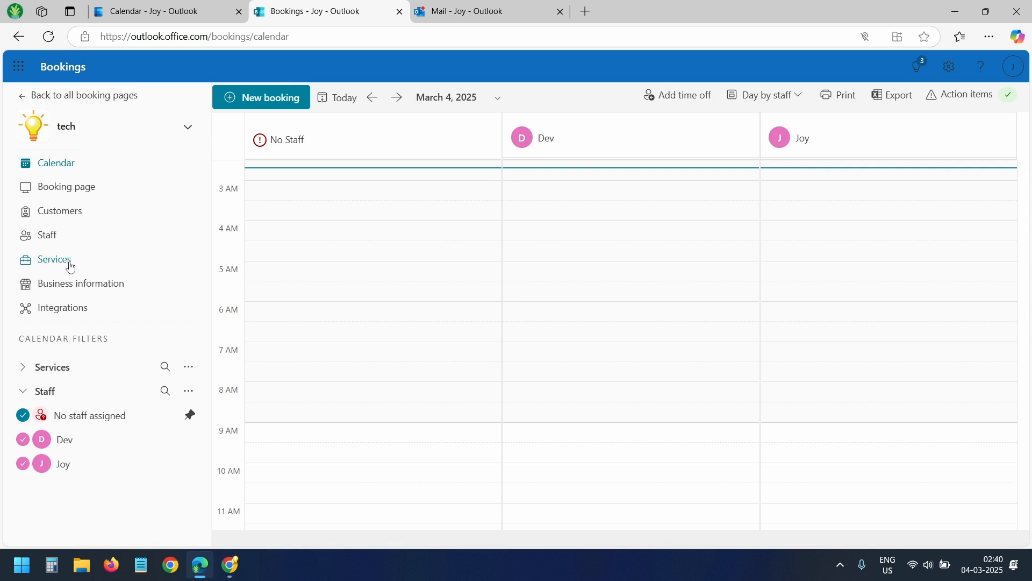
- Add a service to the tech page named "SEO Performance Review & Roadmap" and describe it as a 1-hour SEO performance deep dive
{"action": "left_click", "coordinate": [67, 264]}
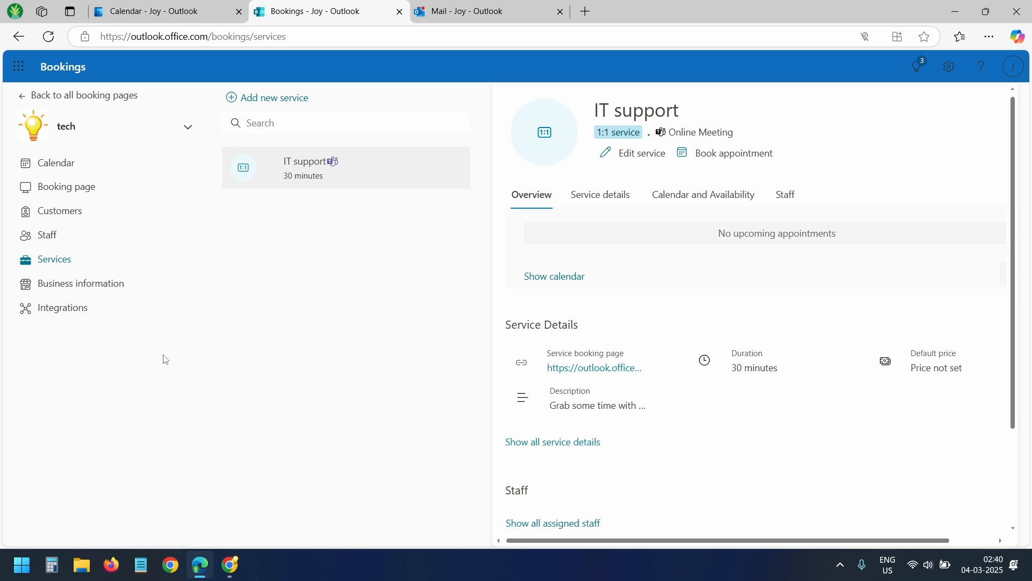
{"action": "mouse_move", "coordinate": [358, 172]}
{"action": "left_click", "coordinate": [302, 104]}
{"action": "left_click", "coordinate": [491, 146]}
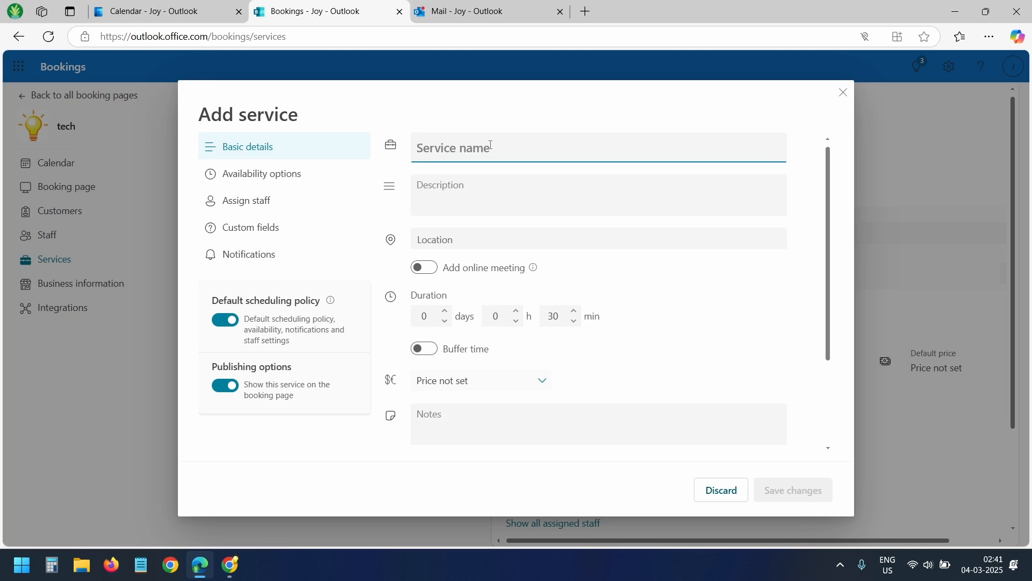
{"action": "type", "text": "SEO Performance Review & Roadmap"}
{"action": "left_click", "coordinate": [504, 210]}
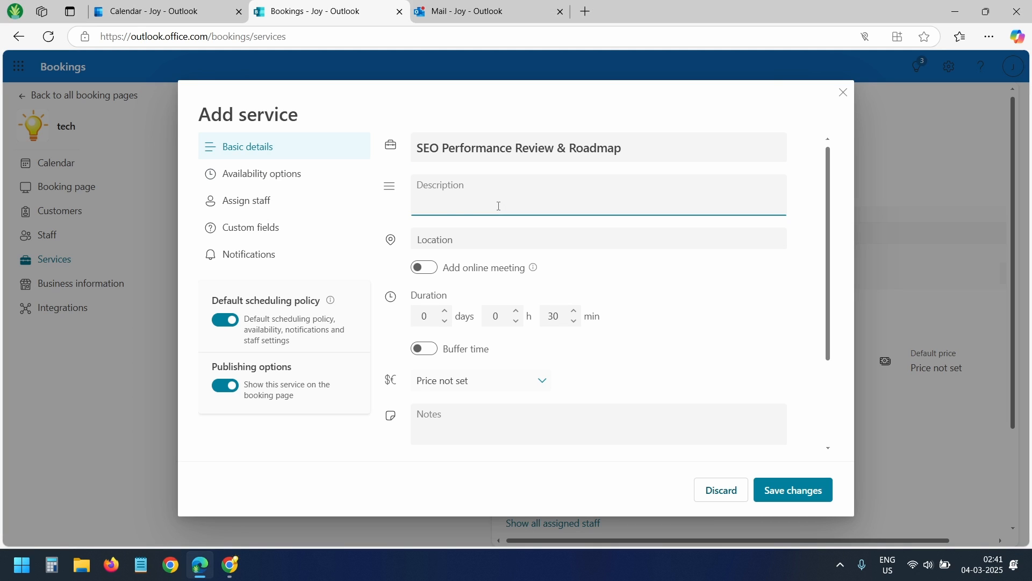
{"action": "type", "text": "Book a 1-hour deep dive into your website’s current SEO performance. We’ll review analytics, identify opportunities, and create a customized roadmap to help you achieve your ranking goals."}
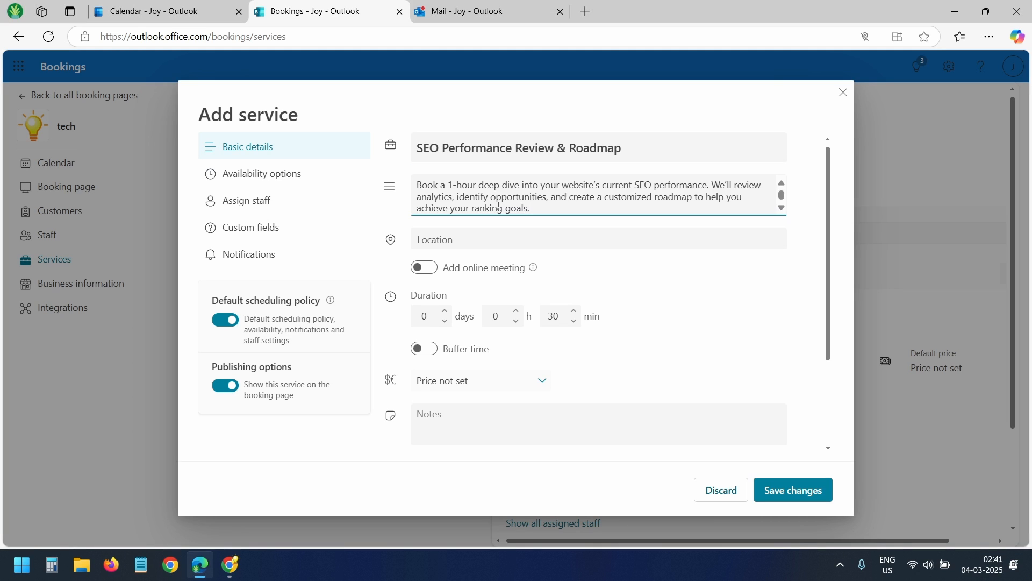
- Turn on the online meeting for the service and set its duration to 1 h 0 min
{"action": "left_click", "coordinate": [429, 274]}
{"action": "left_click", "coordinate": [505, 339]}
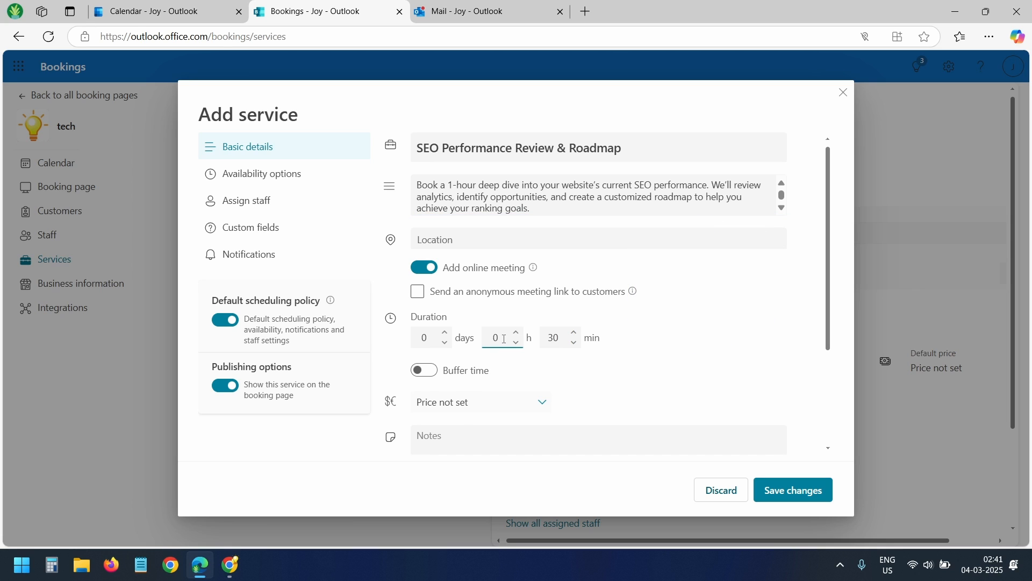
{"action": "left_click", "coordinate": [516, 333]}
{"action": "key", "text": "Tab"}
{"action": "type", "text": "0"}
- Enable buffer time for the service with 10 minutes before and 10 minutes after each appointment
{"action": "left_click", "coordinate": [429, 371]}
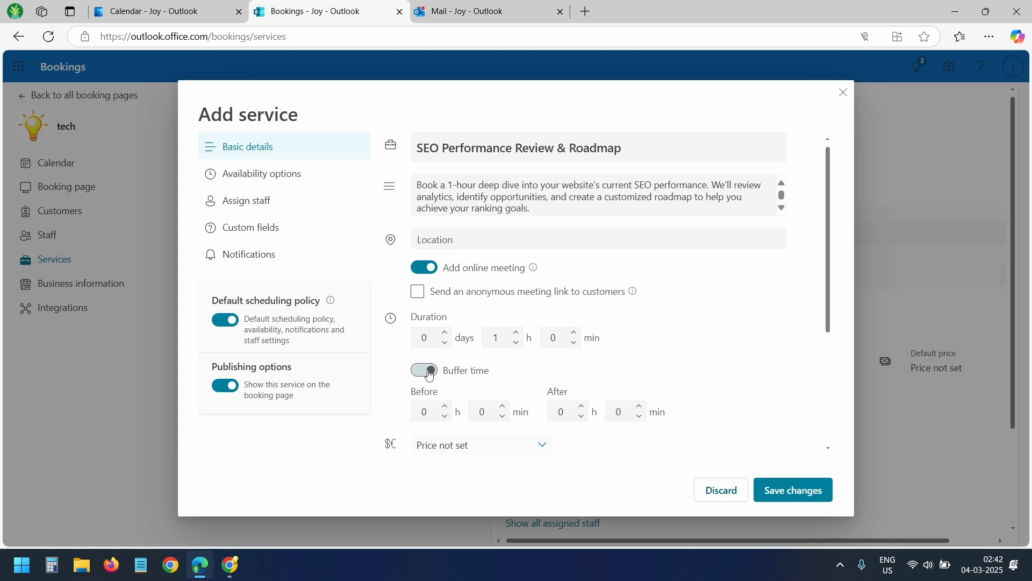
{"action": "scroll", "coordinate": [565, 349], "scroll_direction": "down", "scroll_amount": 1}
{"action": "double_click", "coordinate": [474, 343]}
{"action": "type", "text": "1"}
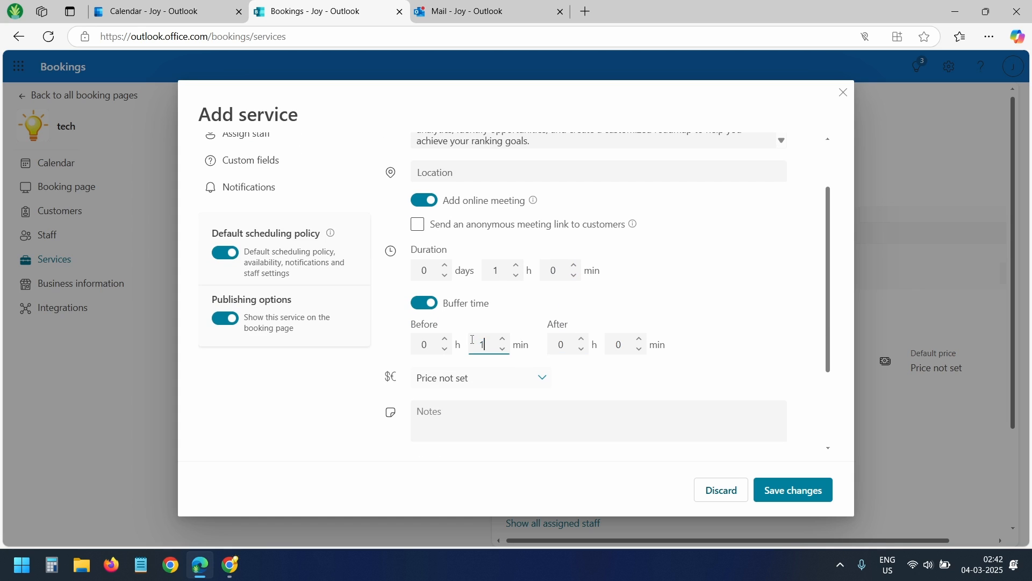
{"action": "type", "text": "0"}
{"action": "key", "text": "Tab"}
{"action": "double_click", "coordinate": [608, 343]}
{"action": "type", "text": "10"}
{"action": "scroll", "coordinate": [663, 321], "scroll_direction": "down", "scroll_amount": 1}
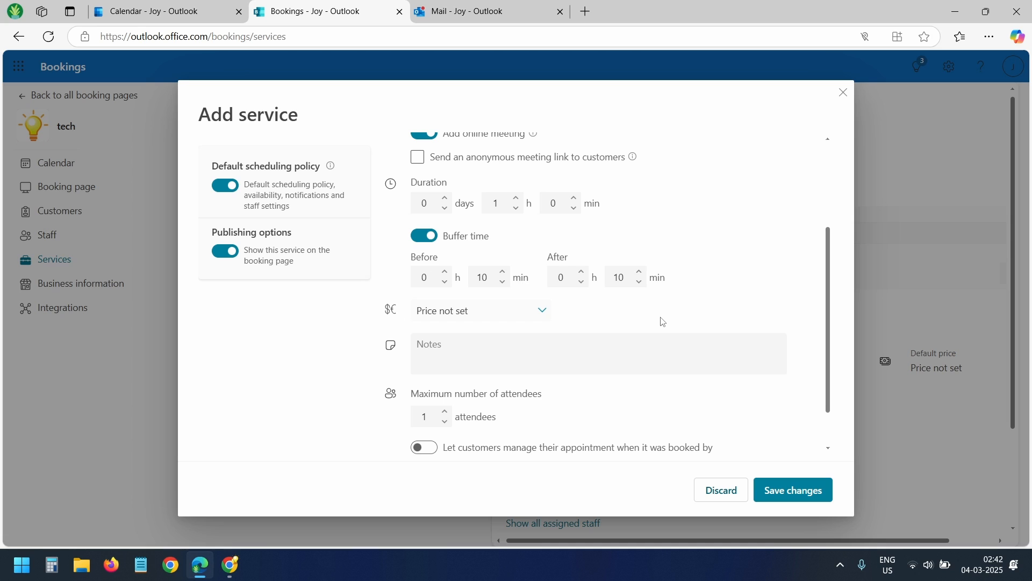
- Give the service a fixed price of $50
{"action": "left_click", "coordinate": [477, 314]}
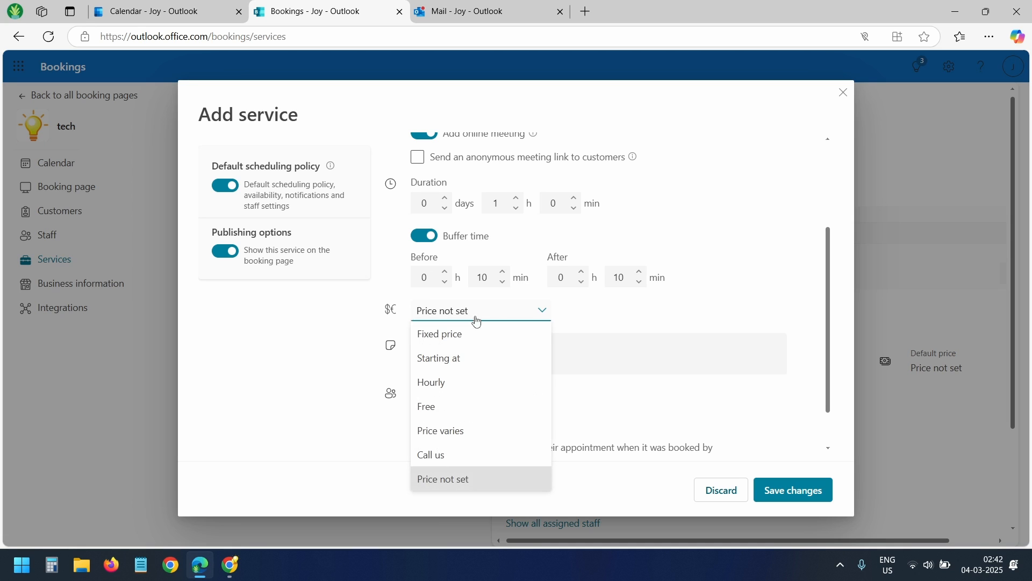
{"action": "left_click", "coordinate": [471, 334]}
{"action": "key", "text": "Tab"}
{"action": "type", "text": "50"}
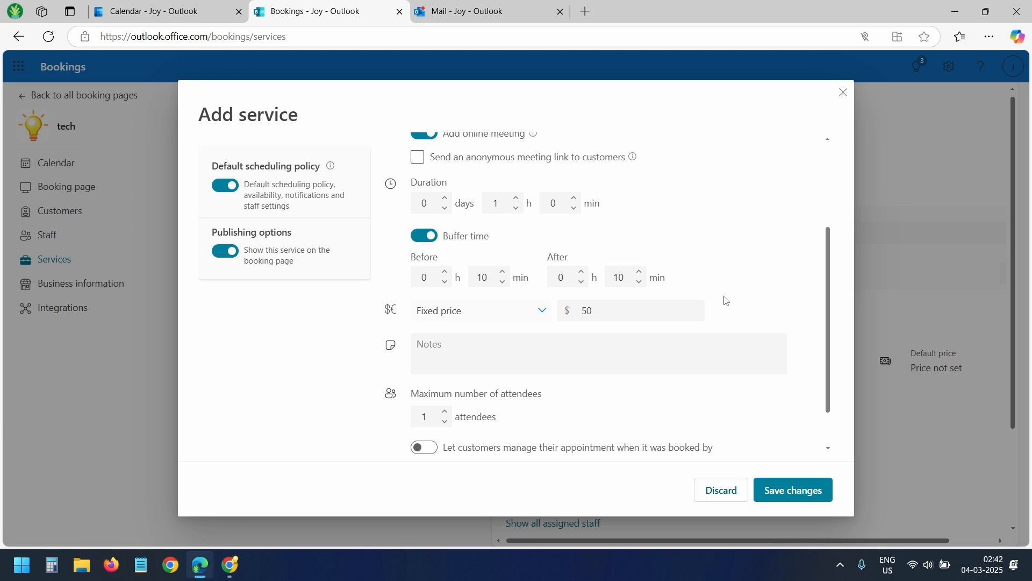
- In the service's scheduling policy, adjust the minimum lead time and set the maximum lead time to 30 days
{"action": "scroll", "coordinate": [310, 181], "scroll_direction": "up", "scroll_amount": 3}
{"action": "left_click", "coordinate": [309, 181]}
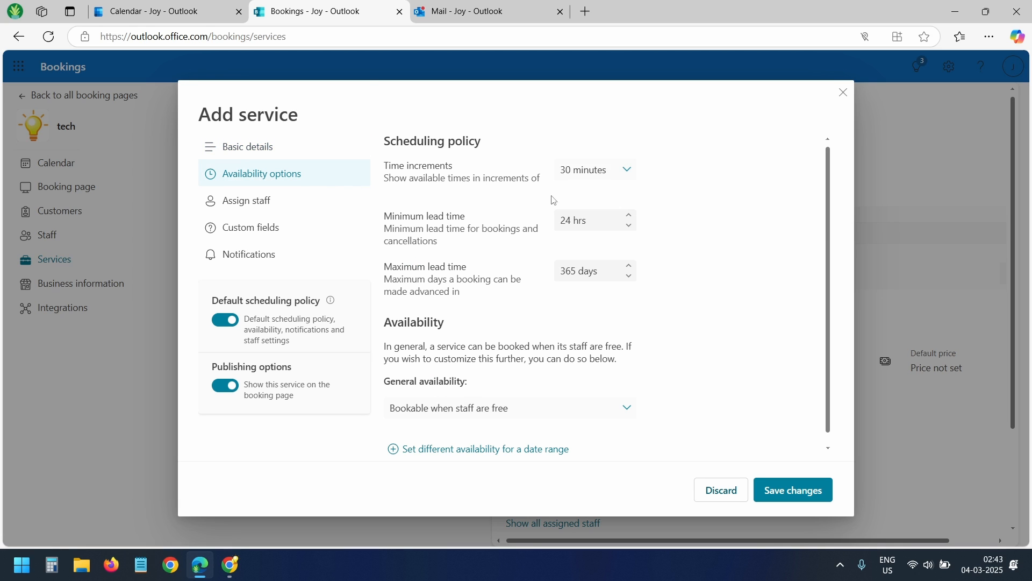
{"action": "left_click", "coordinate": [620, 212]}
{"action": "left_click", "coordinate": [574, 266]}
{"action": "double_click", "coordinate": [573, 266]}
{"action": "type", "text": "30"}
- Try assigning staff members to the service and toggling whether customers can choose a particular staff member
{"action": "left_click", "coordinate": [264, 201]}
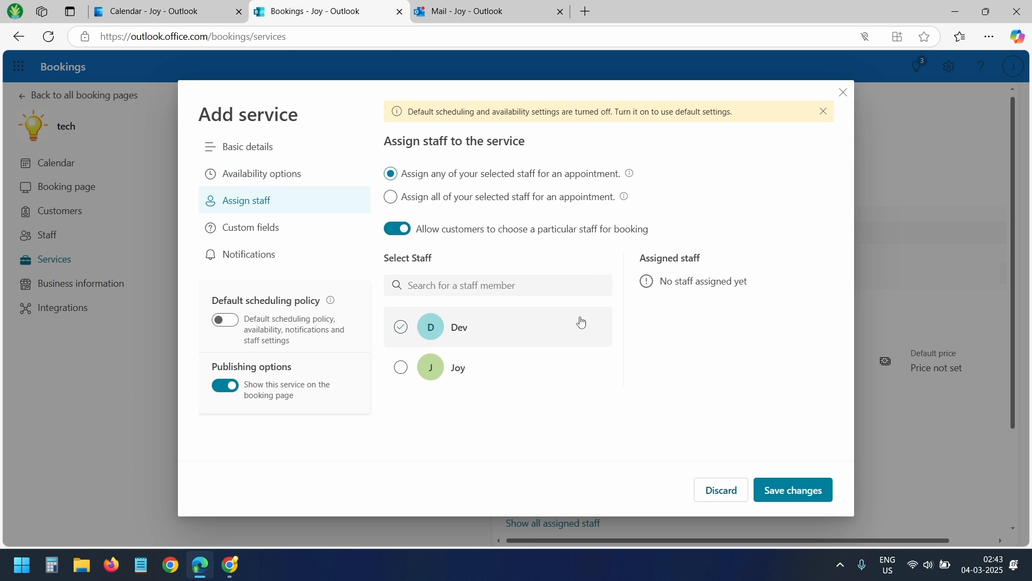
{"action": "left_click", "coordinate": [401, 327]}
{"action": "left_click", "coordinate": [401, 368]}
{"action": "left_click", "coordinate": [401, 368]}
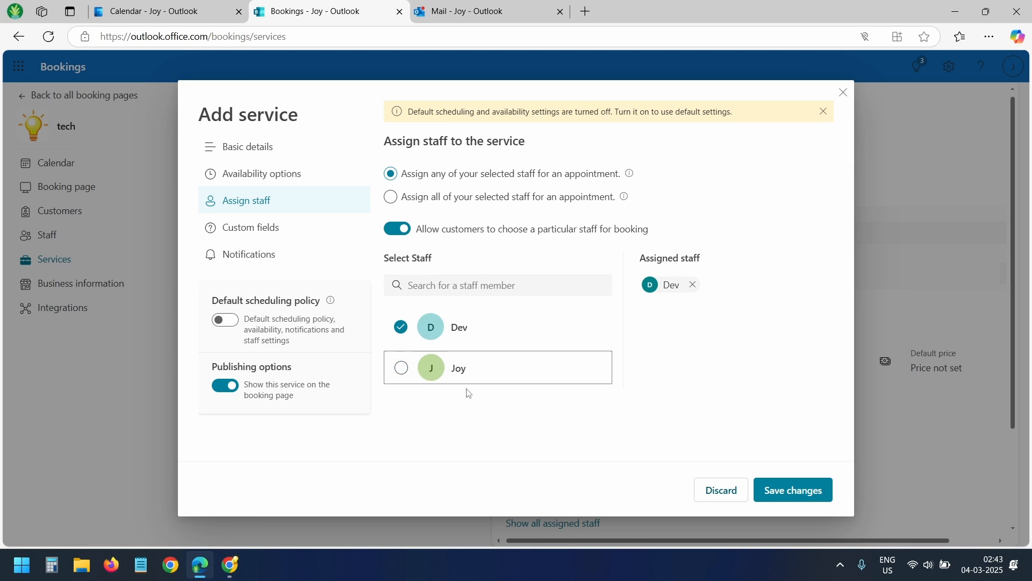
{"action": "left_click", "coordinate": [399, 230]}
{"action": "left_click", "coordinate": [401, 235]}
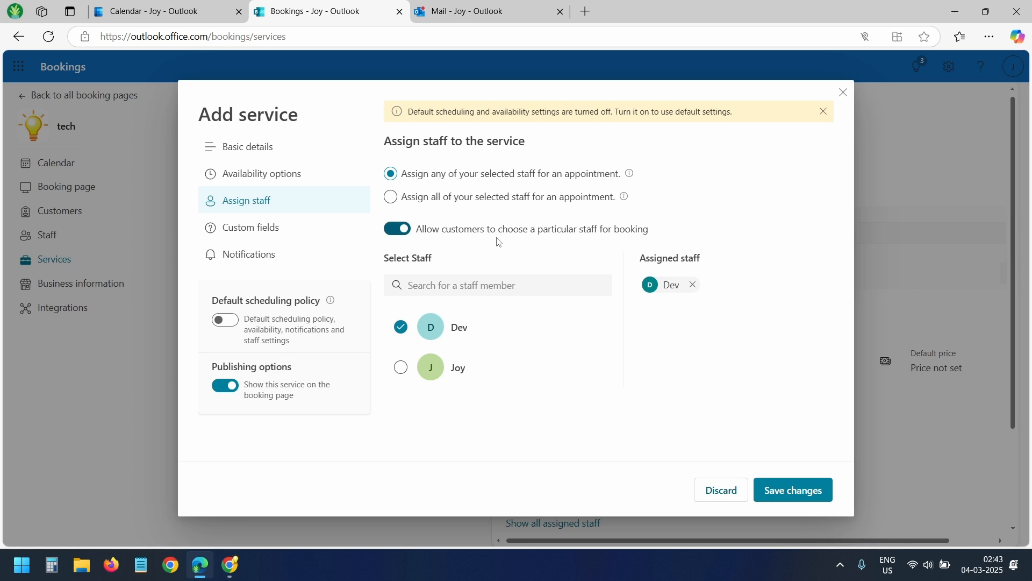
{"action": "left_click", "coordinate": [402, 327]}
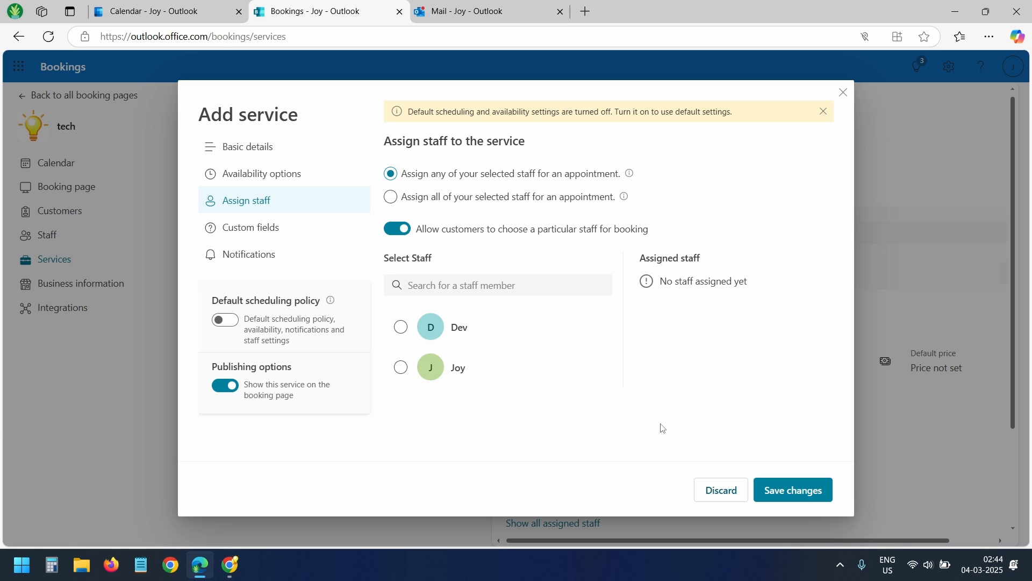
- Exclude the customer address from the service's customer information and make the customer email and customer notes required
{"action": "left_click", "coordinate": [281, 237]}
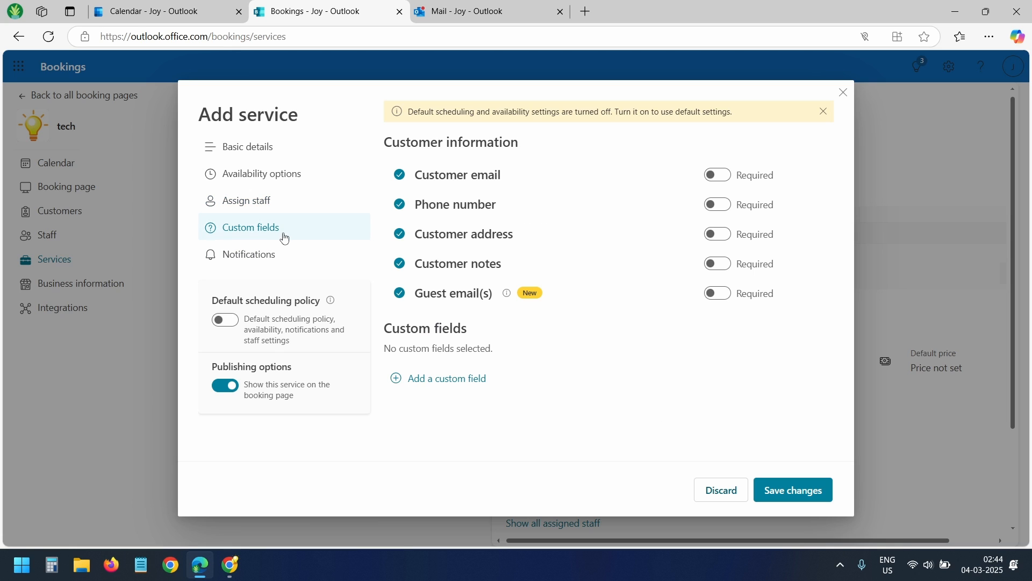
{"action": "left_click", "coordinate": [400, 233]}
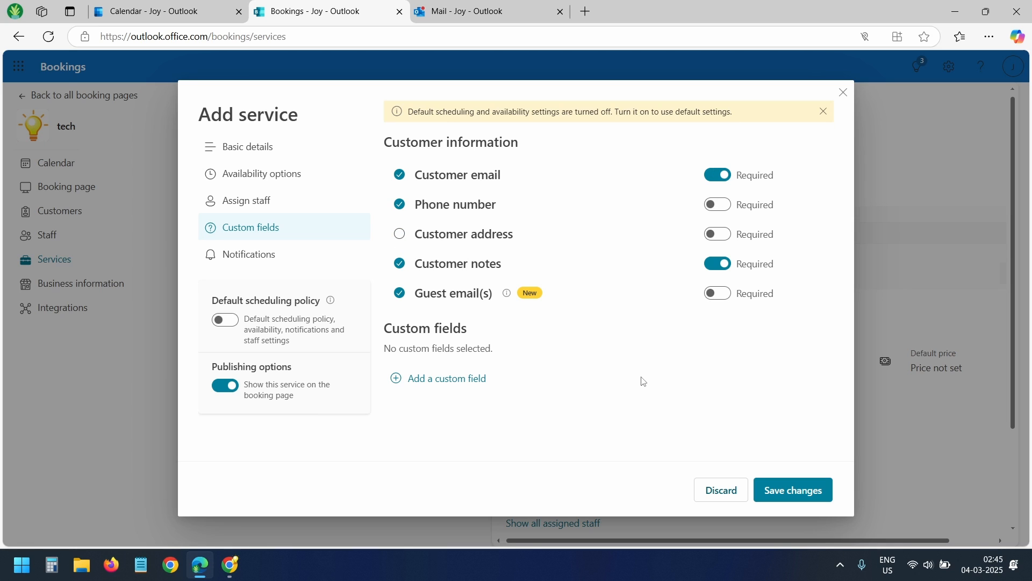
- Start a custom dropdown question titled "Business Type" for the service
{"action": "left_click", "coordinate": [455, 385]}
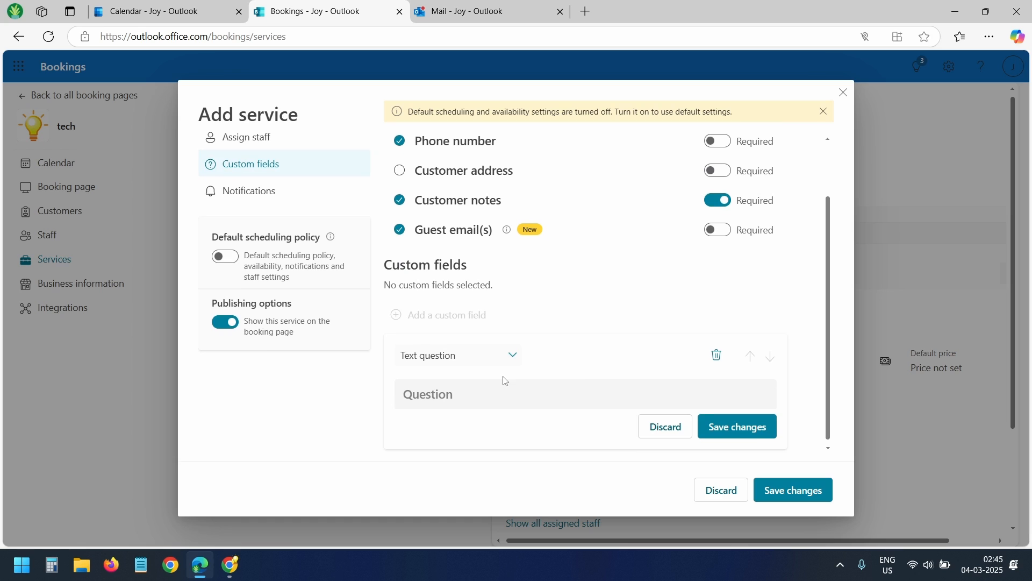
{"action": "left_click", "coordinate": [505, 359]}
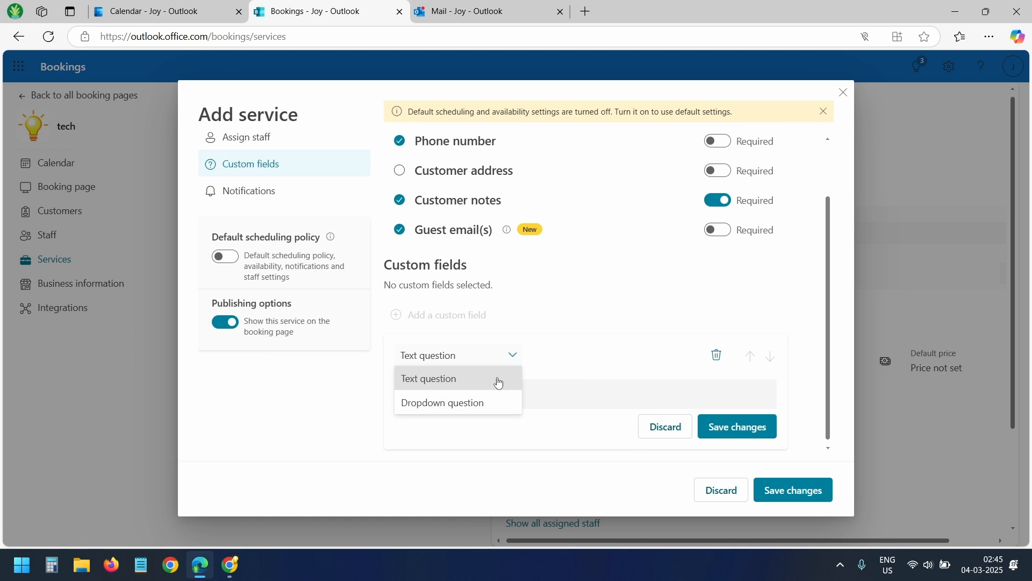
{"action": "left_click", "coordinate": [494, 404]}
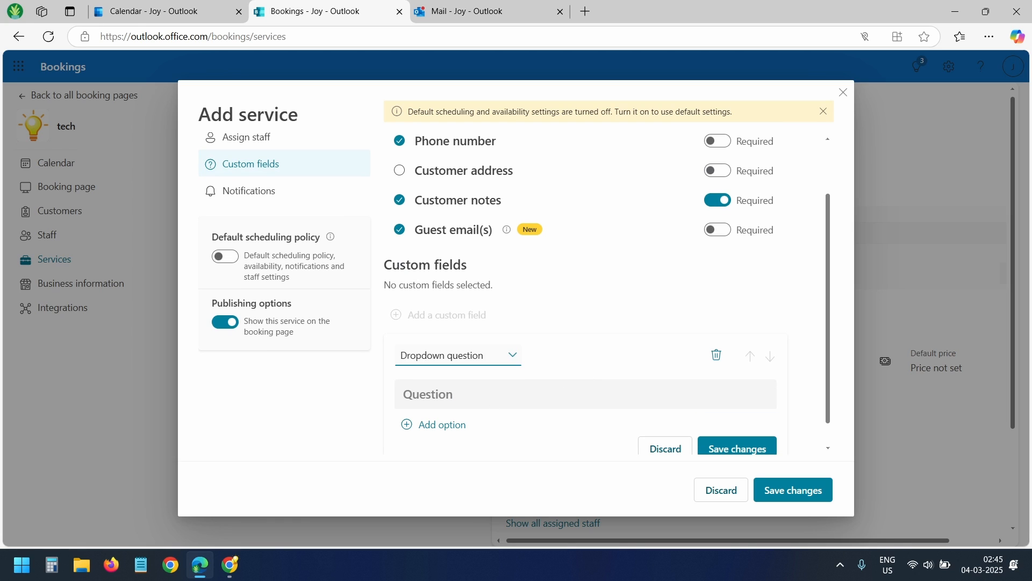
{"action": "left_click", "coordinate": [480, 394]}
{"action": "type", "text": "Business Type"}
{"action": "scroll", "coordinate": [500, 403], "scroll_direction": "down", "scroll_amount": 1}
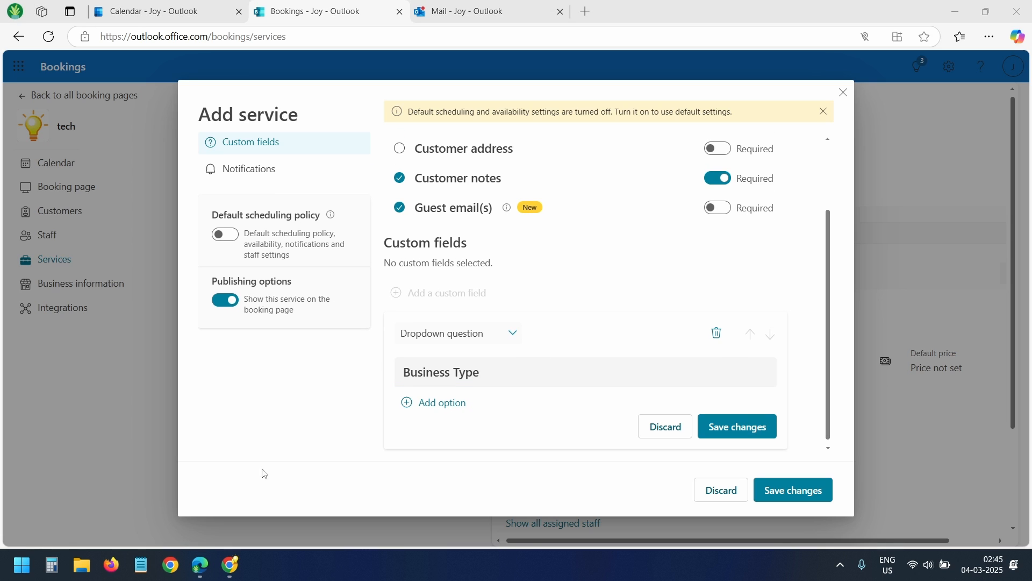
- Add the options E-commerce Store, Service-Based Business and SaaS / Software Company to the Business Type question and save it
{"action": "left_click", "coordinate": [433, 403]}
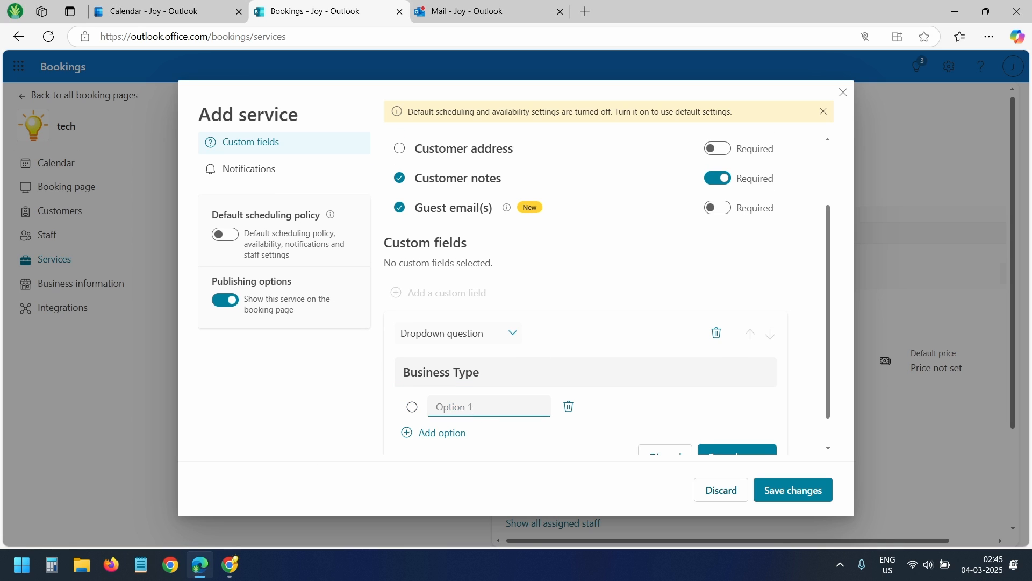
{"action": "type", "text": "E-commerce Store"}
{"action": "left_click", "coordinate": [437, 434]}
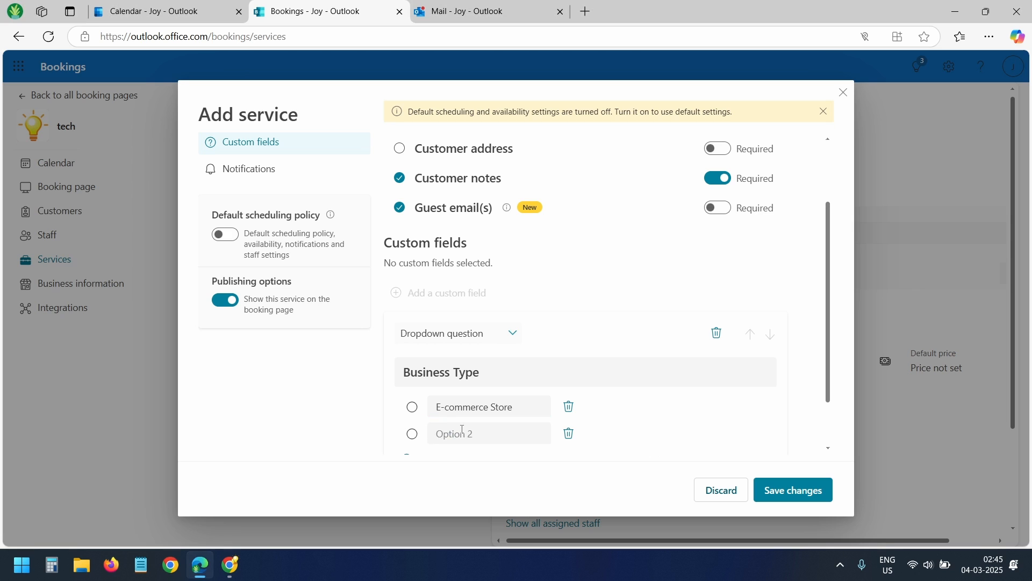
{"action": "left_click", "coordinate": [463, 433]}
{"action": "type", "text": "Service-Based Business"}
{"action": "scroll", "coordinate": [591, 385], "scroll_direction": "down", "scroll_amount": 1}
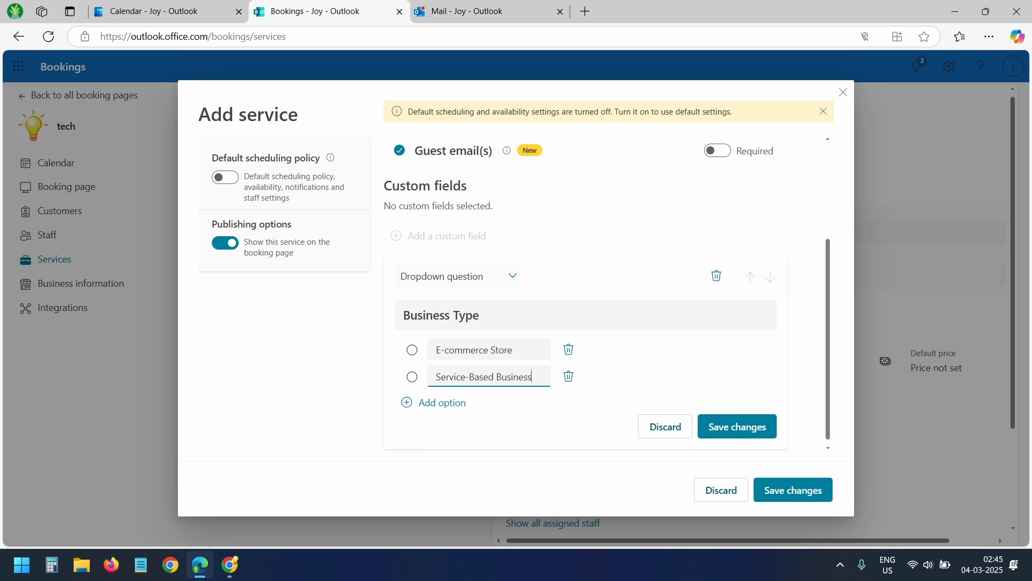
{"action": "left_click", "coordinate": [458, 402]}
{"action": "left_click", "coordinate": [459, 403]}
{"action": "type", "text": "SaaS / Software Company"}
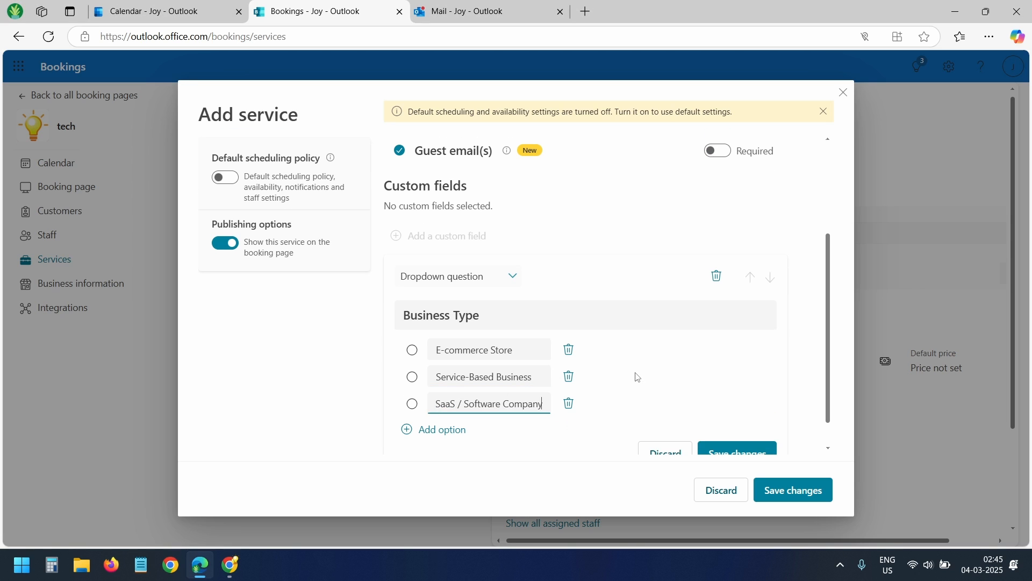
{"action": "left_click", "coordinate": [642, 368]}
{"action": "scroll", "coordinate": [643, 372], "scroll_direction": "down", "scroll_amount": 1}
{"action": "left_click", "coordinate": [738, 424]}
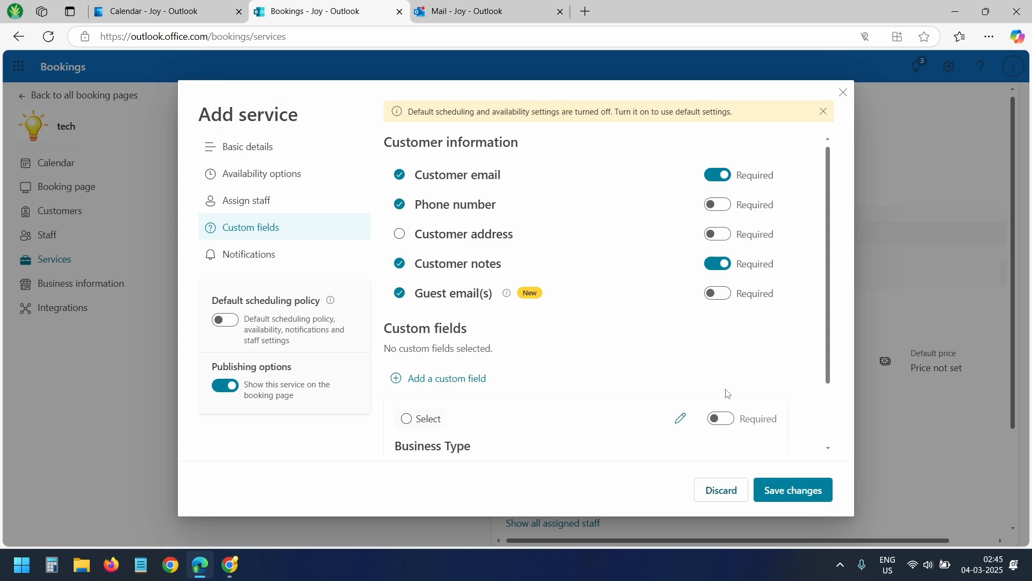
- Add a custom text question "Website URL" to the service and save it
{"action": "scroll", "coordinate": [684, 358], "scroll_direction": "down", "scroll_amount": 1}
{"action": "left_click", "coordinate": [437, 306]}
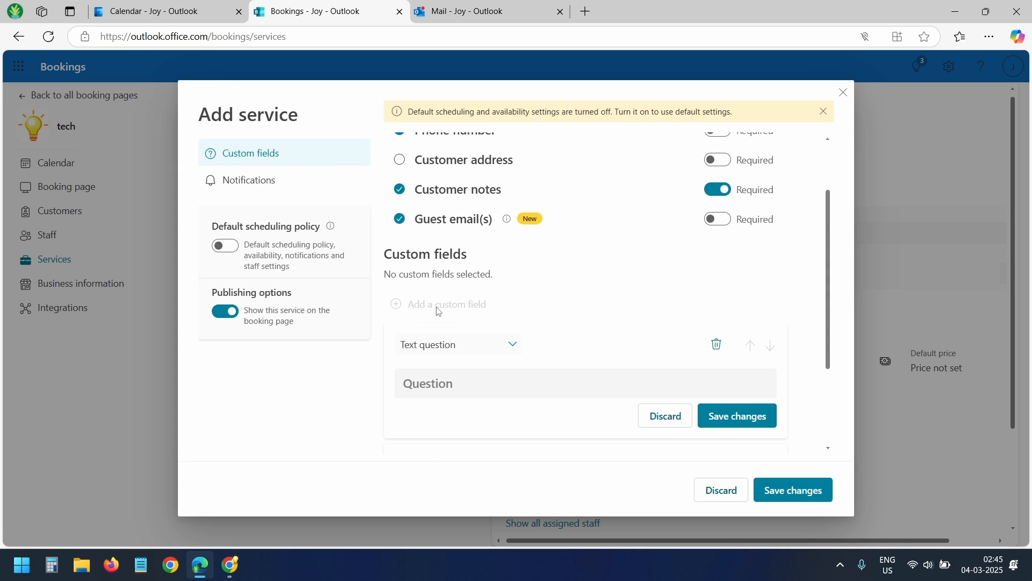
{"action": "left_click", "coordinate": [456, 347]}
{"action": "left_click", "coordinate": [456, 346]}
{"action": "left_click", "coordinate": [456, 347]}
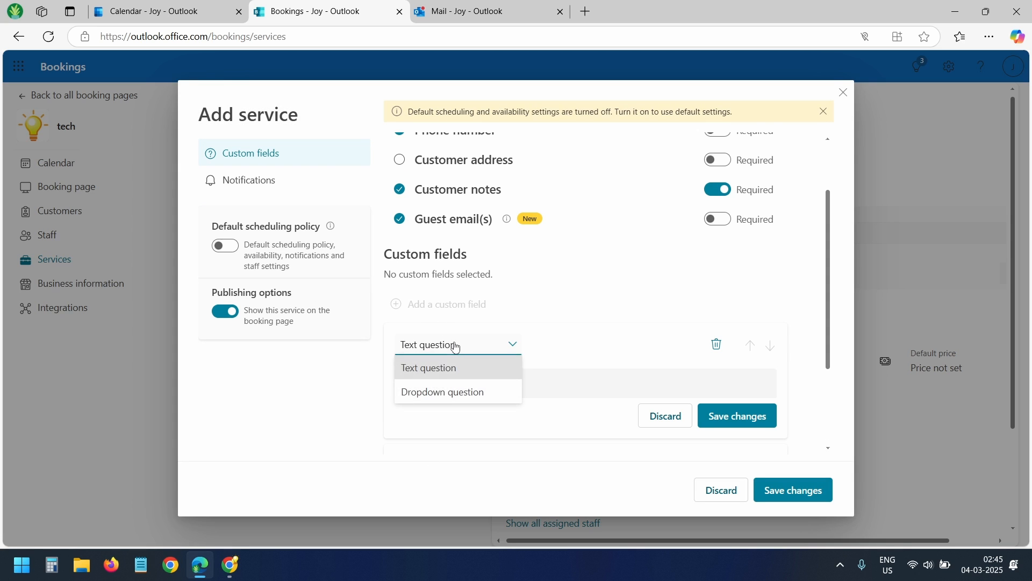
{"action": "left_click", "coordinate": [444, 369]}
{"action": "left_click", "coordinate": [443, 383]}
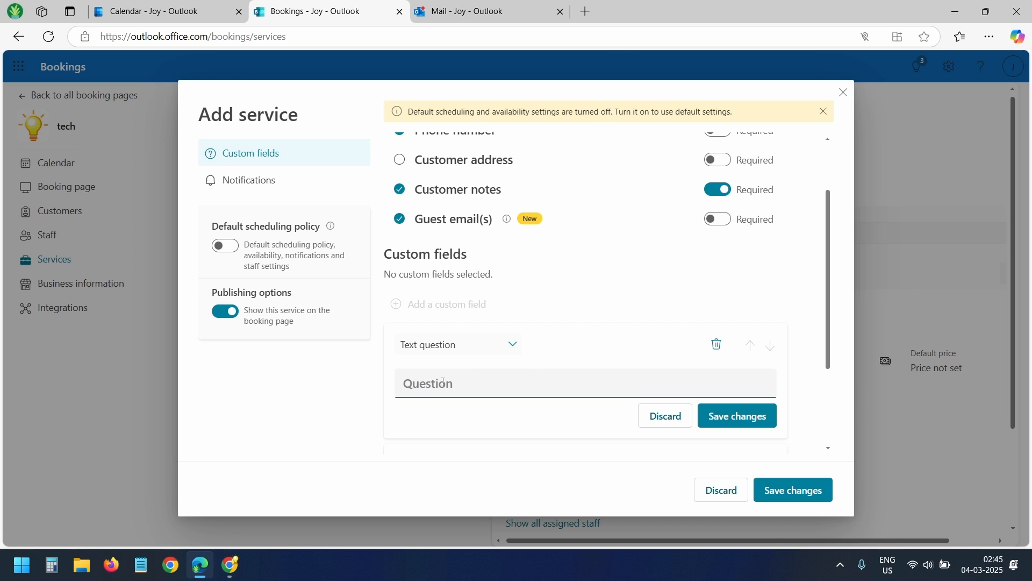
{"action": "type", "text": "Website URL"}
{"action": "left_click", "coordinate": [726, 424]}
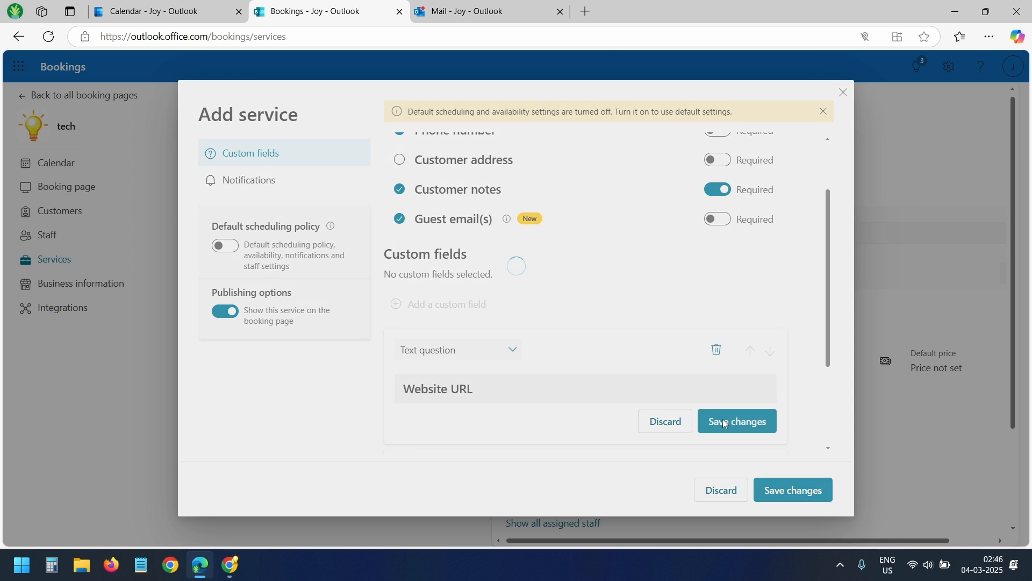
- Select both the Business Type and Website URL custom fields for use in the service
{"action": "scroll", "coordinate": [652, 352], "scroll_direction": "down", "scroll_amount": 2}
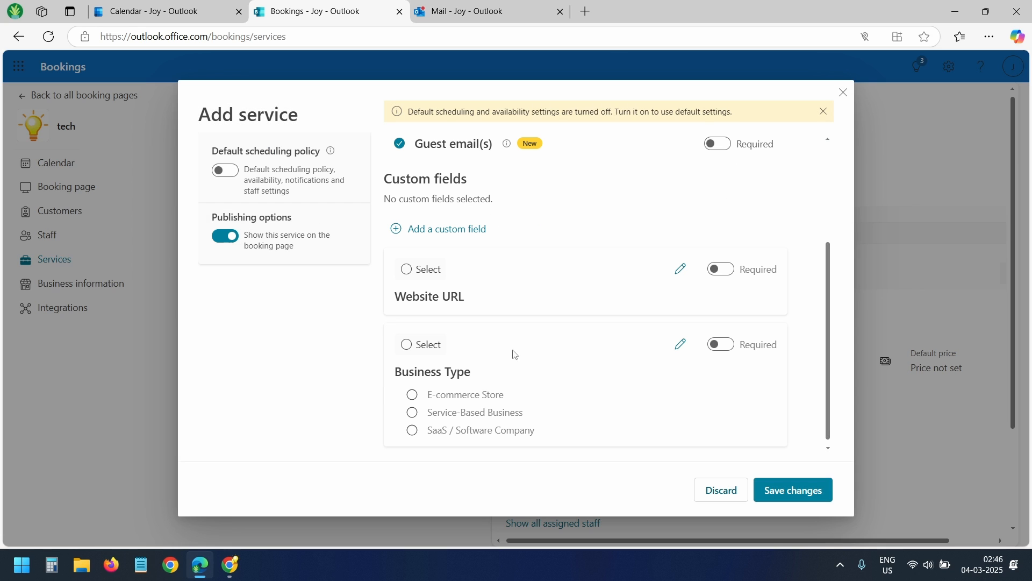
{"action": "left_click", "coordinate": [407, 345]}
{"action": "left_click", "coordinate": [407, 270]}
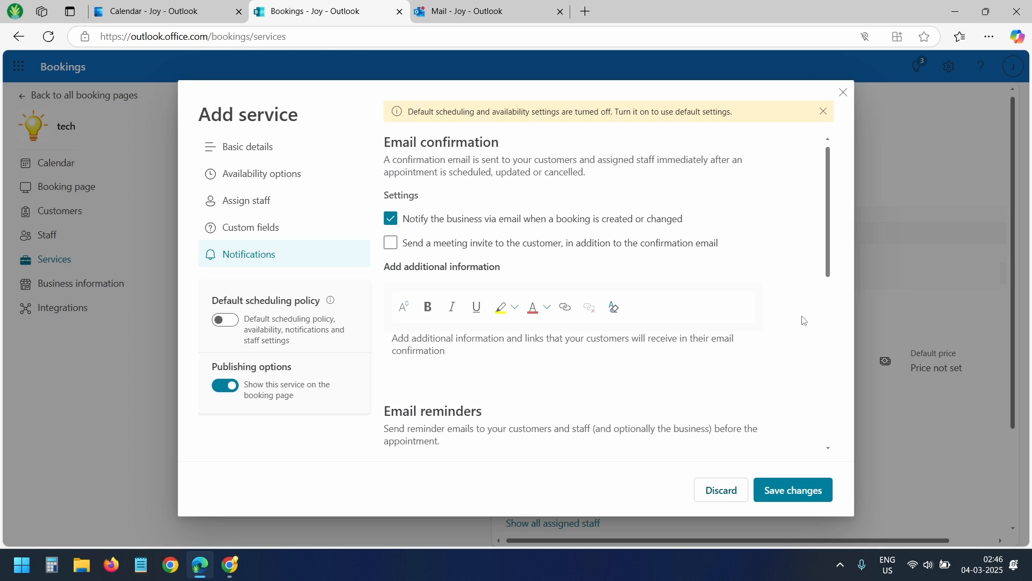
- Save the new service with its notification settings, and delete the IT support service from the services list
{"action": "scroll", "coordinate": [783, 312], "scroll_direction": "down", "scroll_amount": 10}
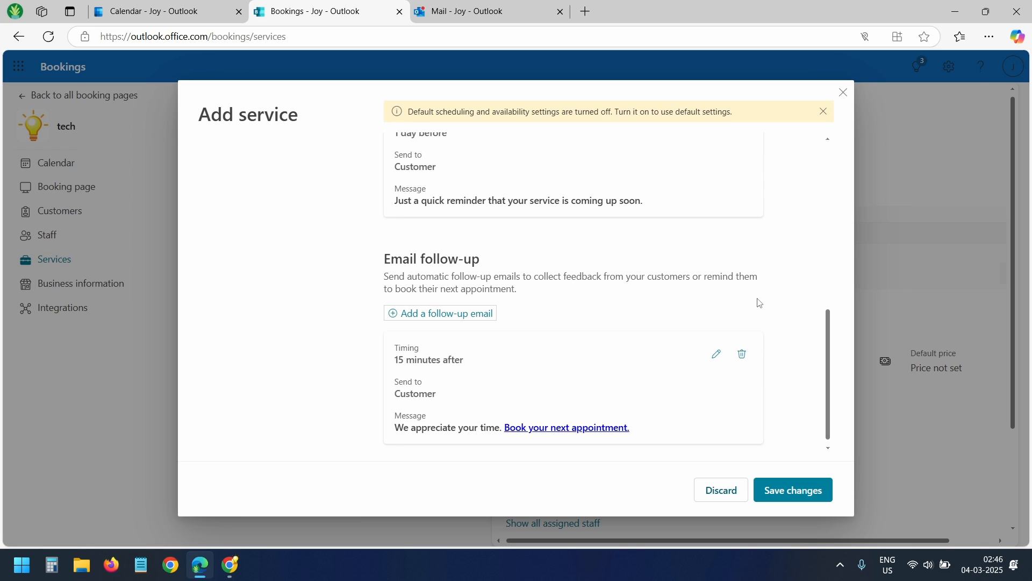
{"action": "scroll", "coordinate": [777, 360], "scroll_direction": "up", "scroll_amount": 10}
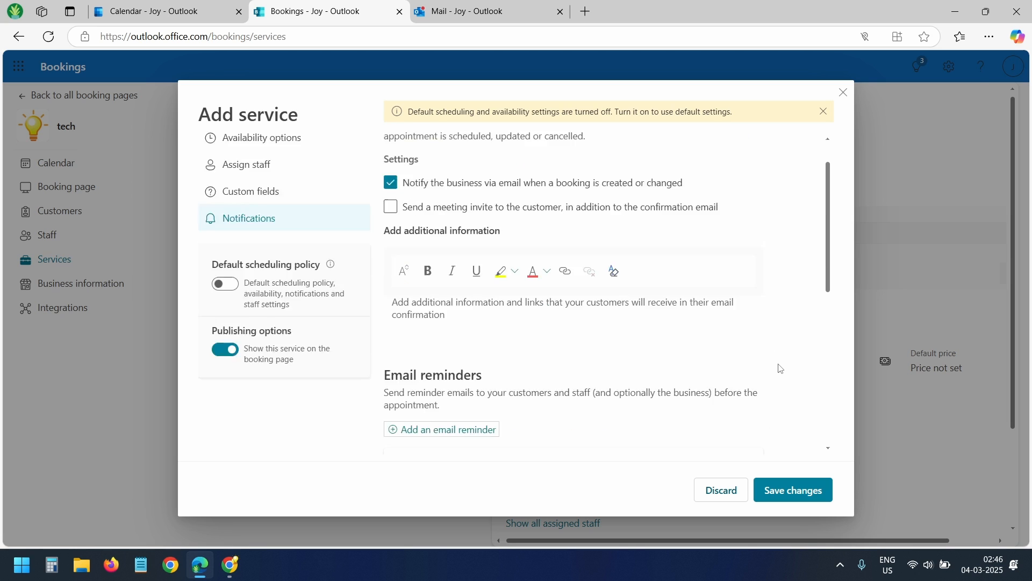
{"action": "left_click", "coordinate": [797, 490]}
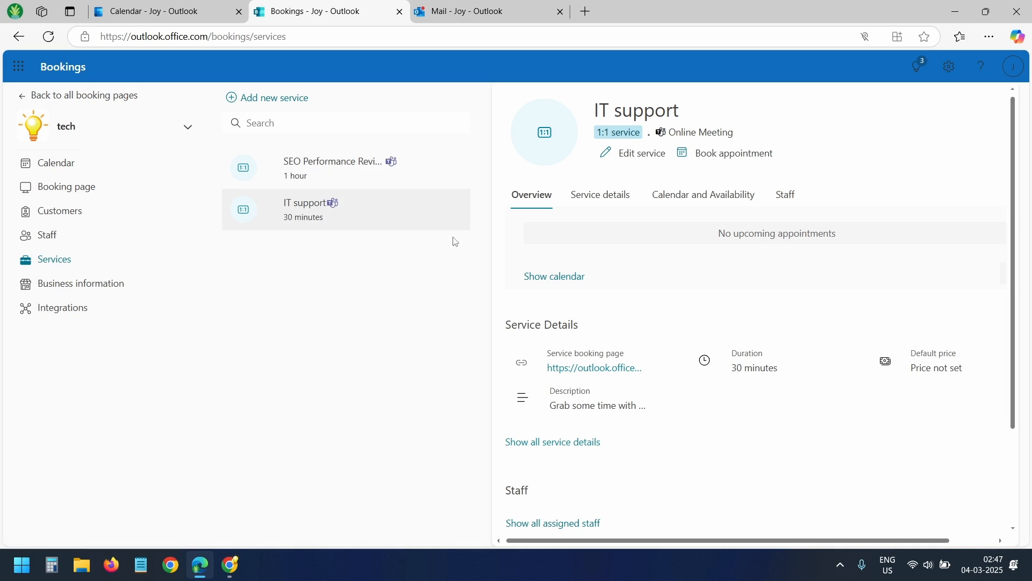
{"action": "left_click", "coordinate": [456, 216]}
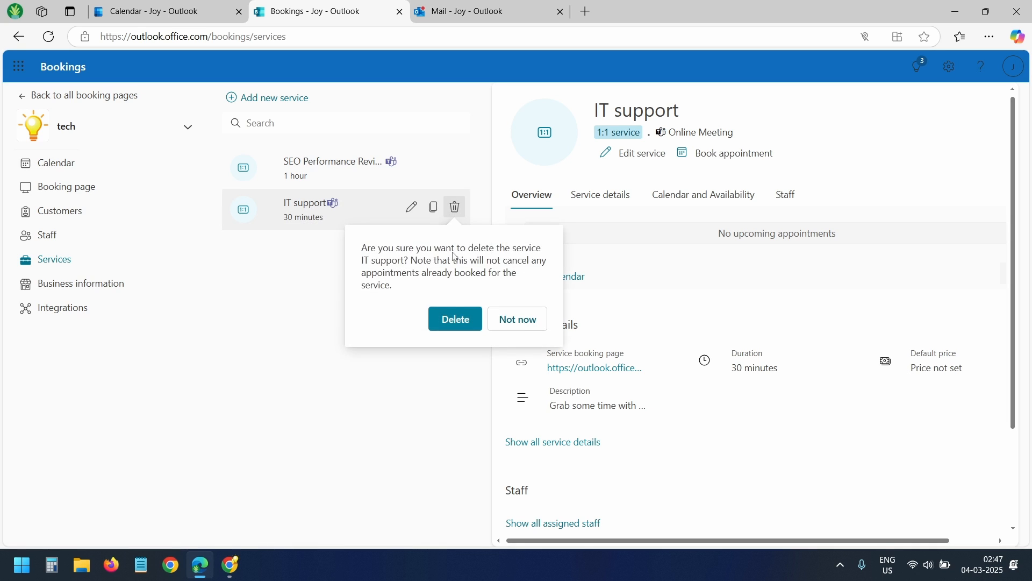
{"action": "left_click", "coordinate": [453, 323]}
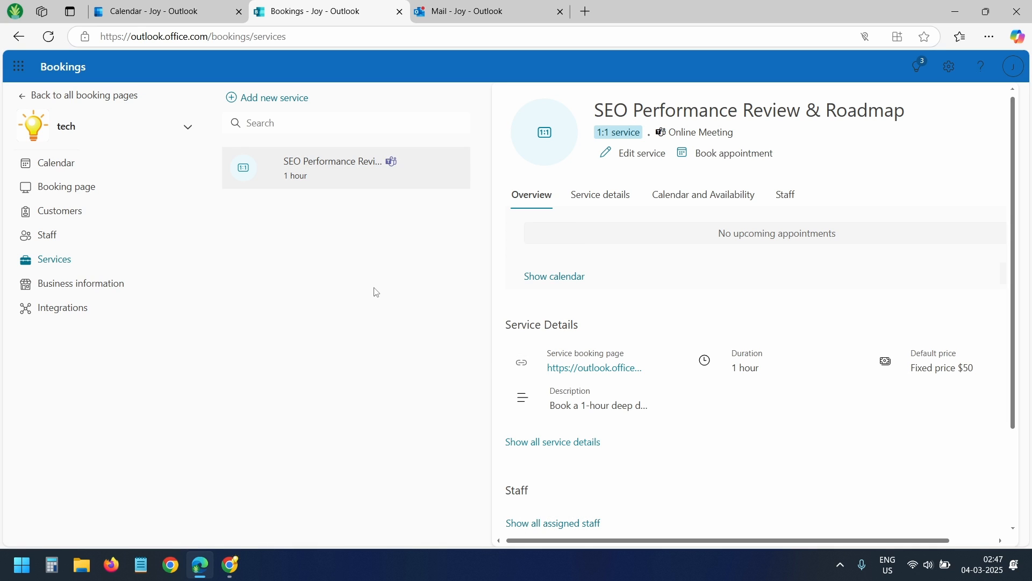
- Add a new service named "Keyword Strategy Consultation" with a description of the 30-minute session for identifying high-impact keywords
{"action": "left_click", "coordinate": [287, 100]}
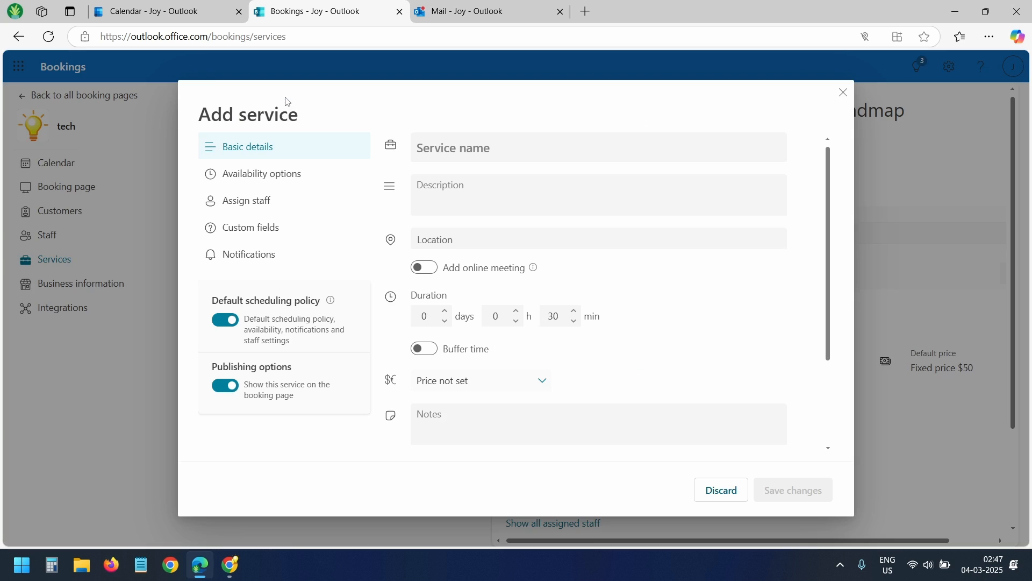
{"action": "left_click", "coordinate": [534, 149]}
{"action": "type", "text": "Keyword Strategy Consultation"}
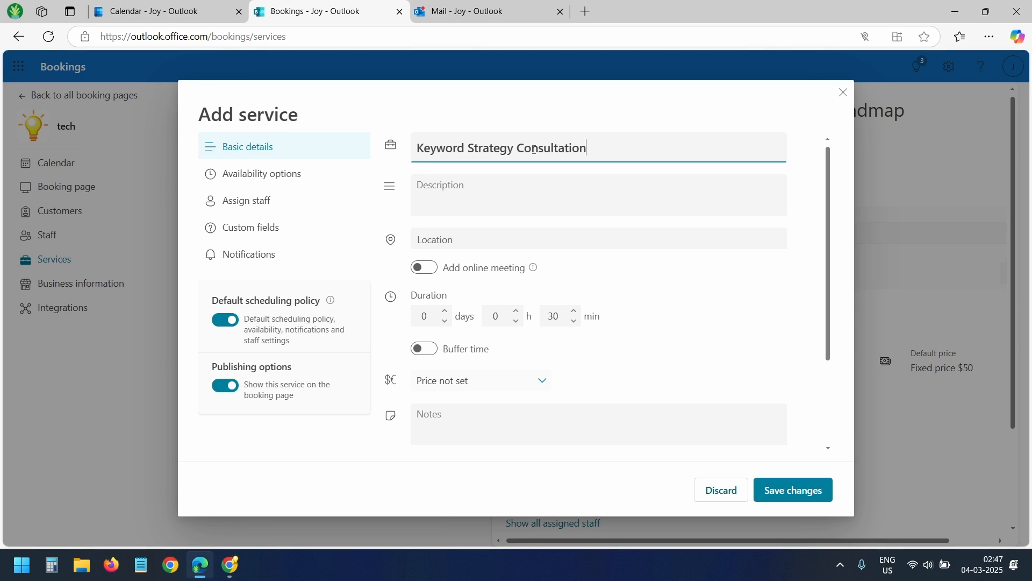
{"action": "left_click", "coordinate": [528, 189]}
{"action": "type", "text": "Not sure which keywords to target? In this 30-minute session, we'll help you identify high-impact keywords for your business and develop a plan to optimize your content for better search visibility."}
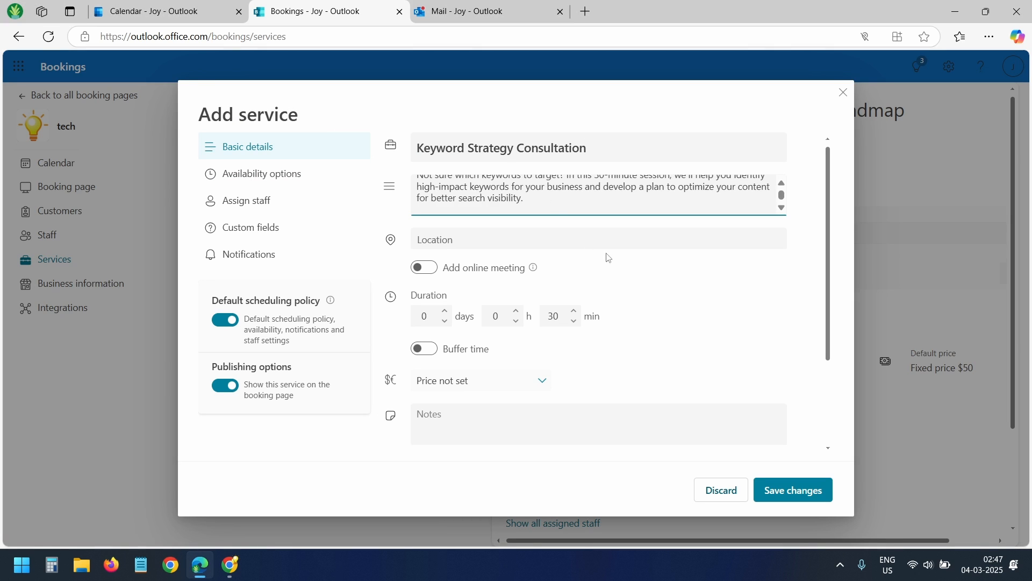
- Enable an online meeting for the service and add a buffer time of 5 minutes before and after
{"action": "left_click", "coordinate": [428, 268]}
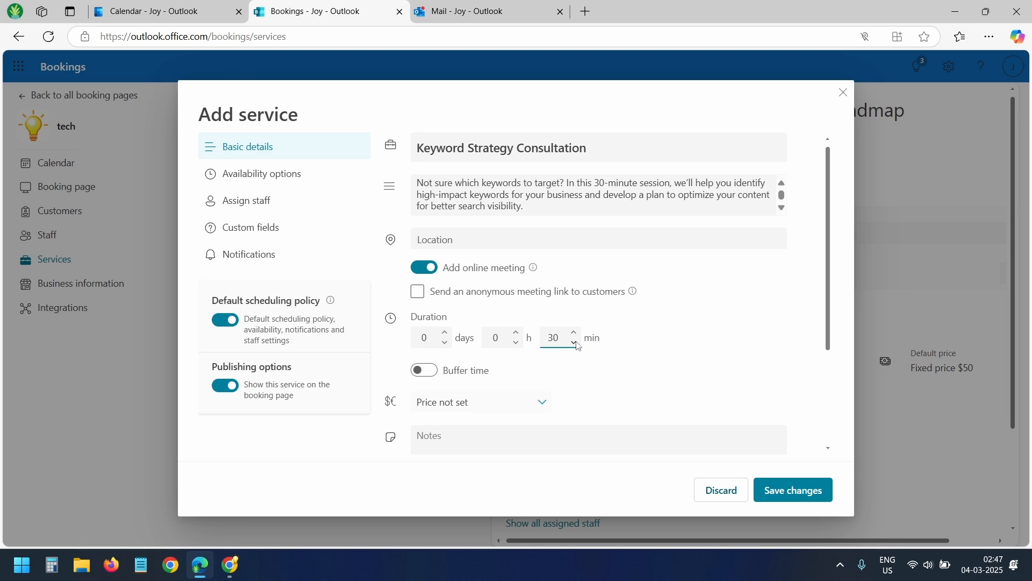
{"action": "scroll", "coordinate": [671, 345], "scroll_direction": "down", "scroll_amount": 3}
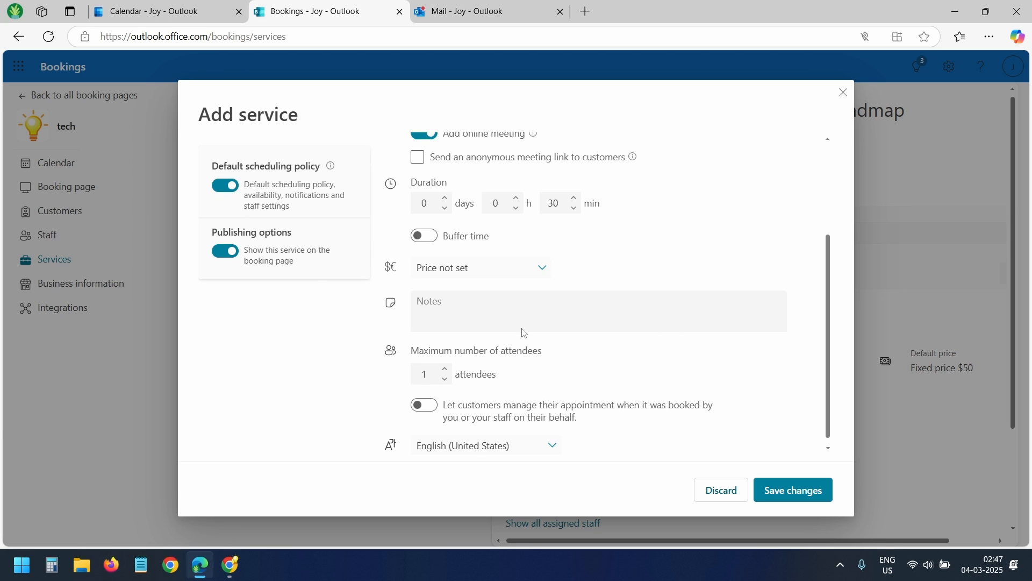
{"action": "left_click", "coordinate": [434, 240]}
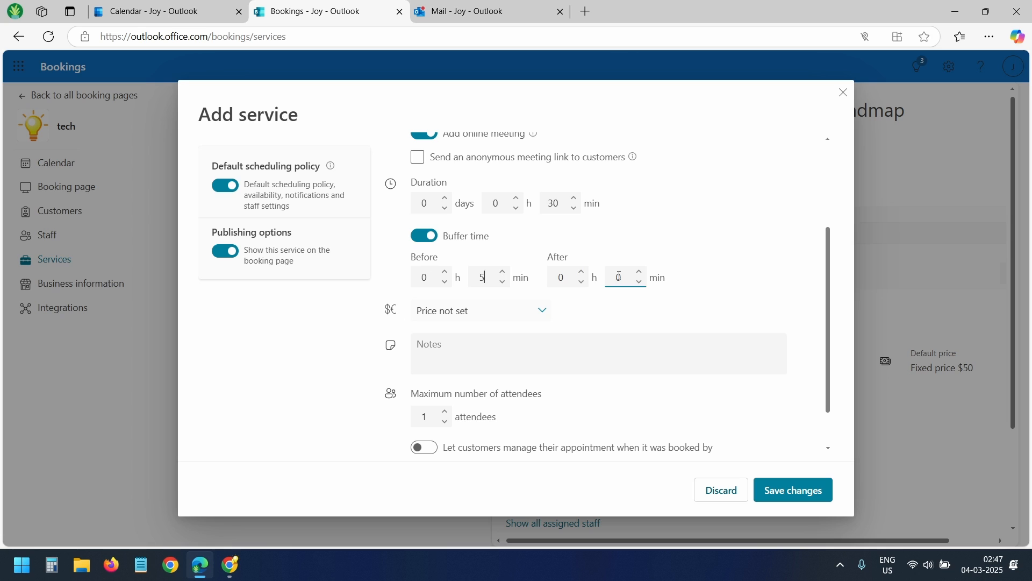
- Set a fixed price of $30 for the service and increase its maximum number of attendees
{"action": "left_click", "coordinate": [492, 311]}
{"action": "left_click", "coordinate": [493, 329]}
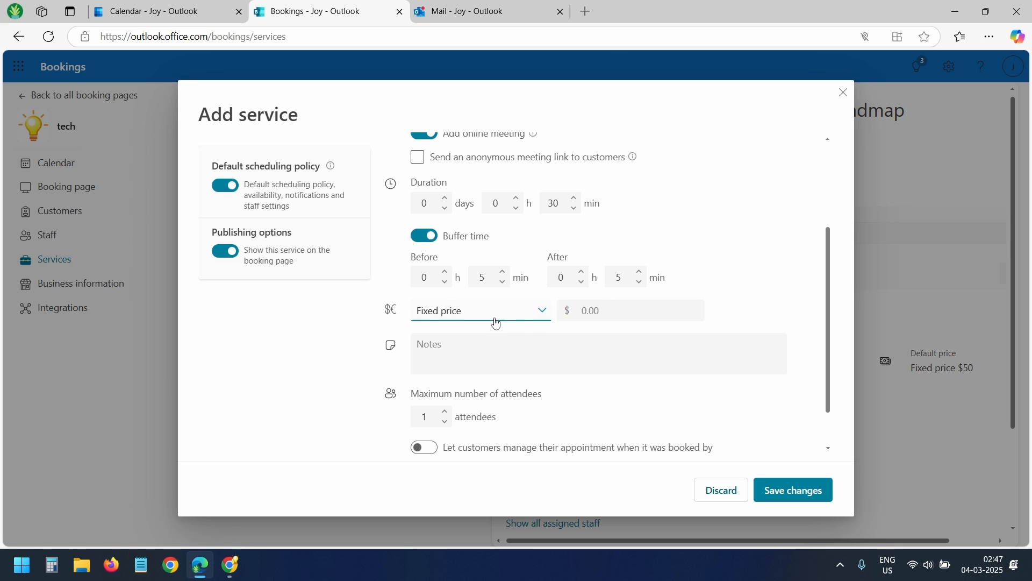
{"action": "left_click", "coordinate": [633, 318]}
{"action": "scroll", "coordinate": [598, 362], "scroll_direction": "down", "scroll_amount": 1}
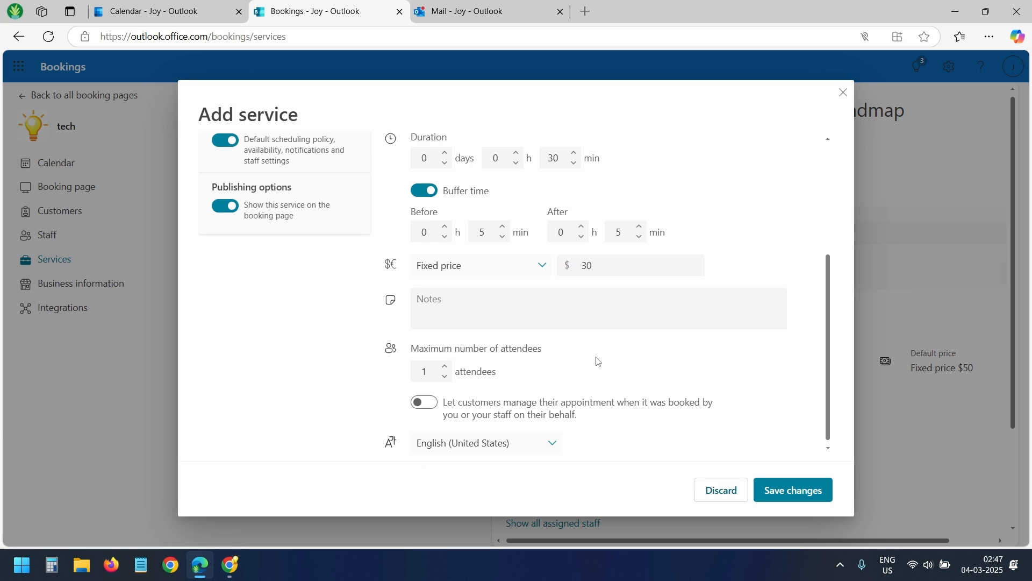
{"action": "left_click", "coordinate": [445, 367]}
- Set the service's maximum lead time to 7 days in its scheduling policy
{"action": "scroll", "coordinate": [292, 175], "scroll_direction": "up", "scroll_amount": 5}
{"action": "left_click", "coordinate": [293, 176]}
{"action": "left_click", "coordinate": [599, 212]}
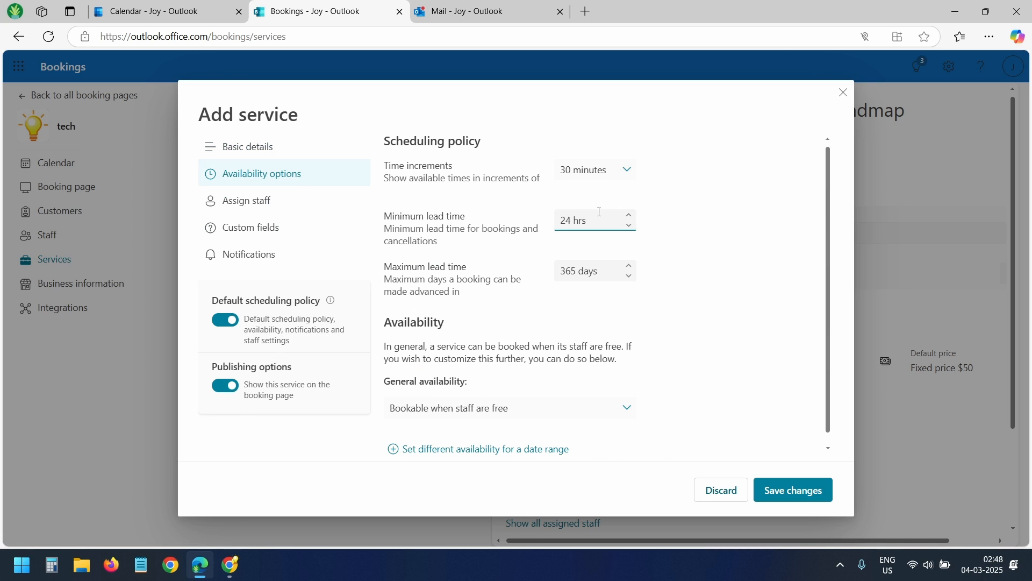
{"action": "left_click", "coordinate": [571, 276]}
{"action": "triple_click", "coordinate": [575, 272]}
{"action": "type", "text": "7"}
{"action": "left_click", "coordinate": [740, 281]}
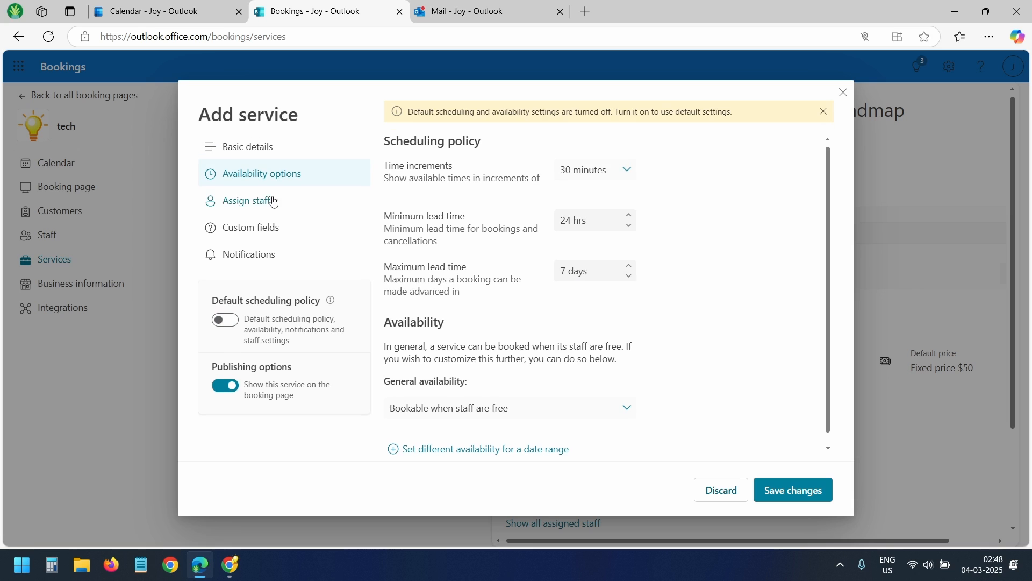
- Assign the first listed staff member to the service and stop customers from choosing a particular staff member
{"action": "left_click", "coordinate": [275, 202]}
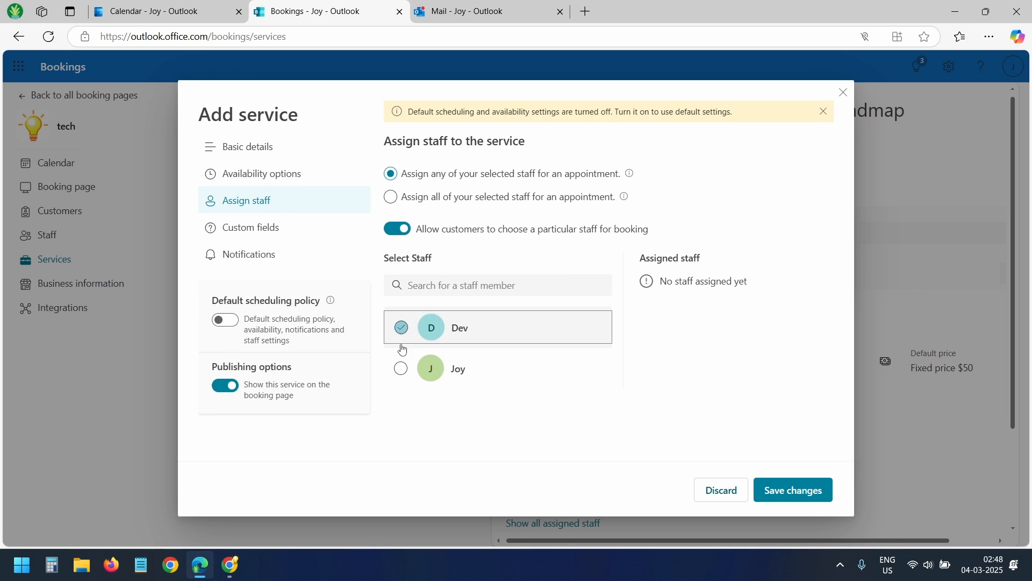
{"action": "left_click", "coordinate": [401, 328]}
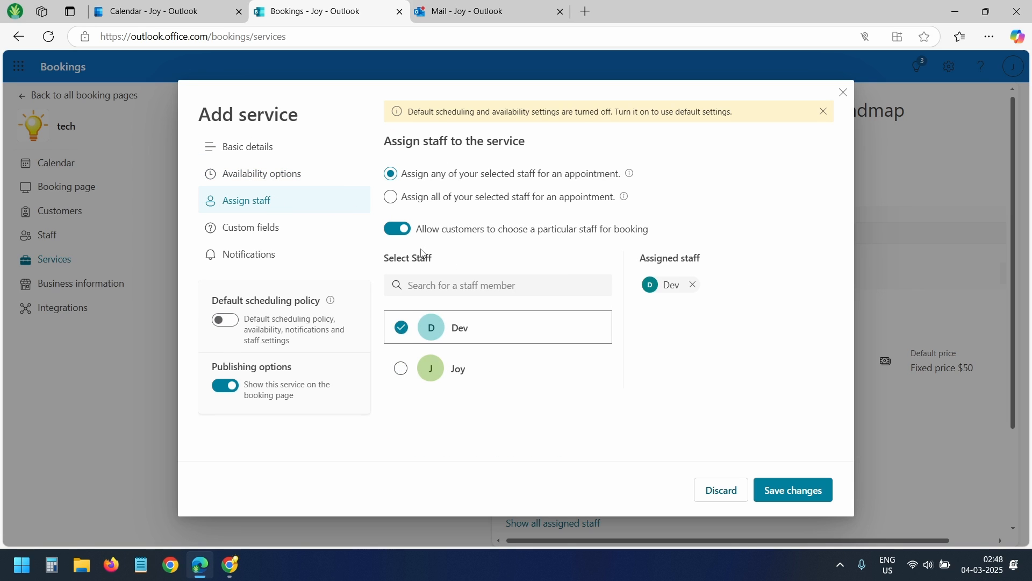
{"action": "left_click", "coordinate": [397, 230]}
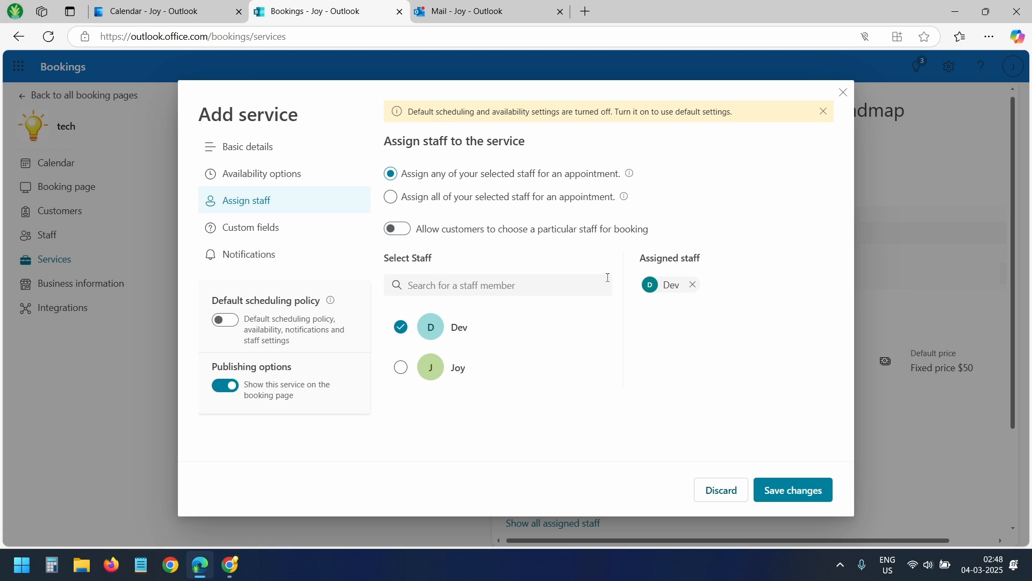
- Make the customer email required, select the Website URL and Business Type custom fields, and save the service
{"action": "left_click", "coordinate": [262, 228]}
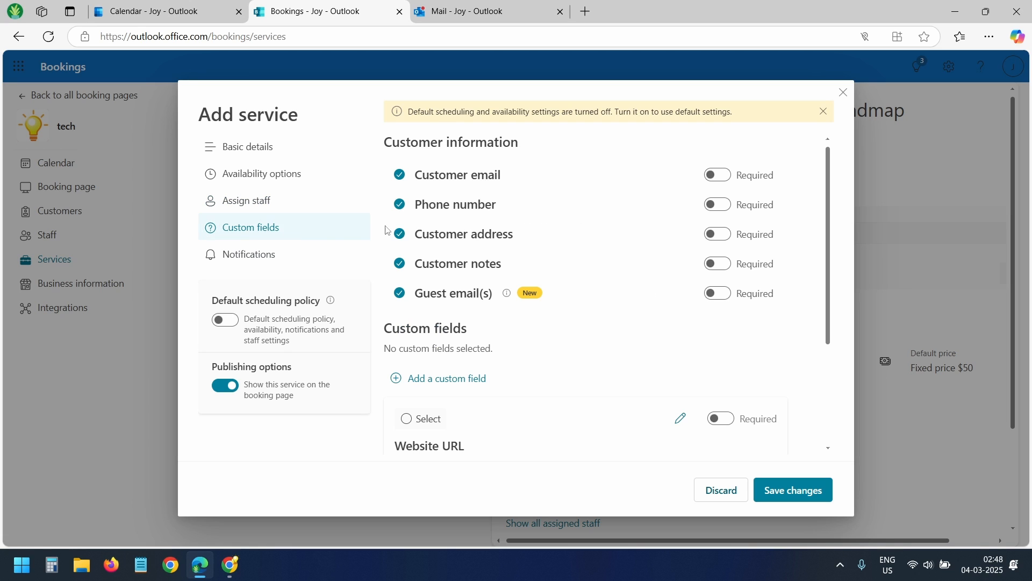
{"action": "left_click", "coordinate": [724, 179]}
{"action": "scroll", "coordinate": [551, 358], "scroll_direction": "down", "scroll_amount": 3}
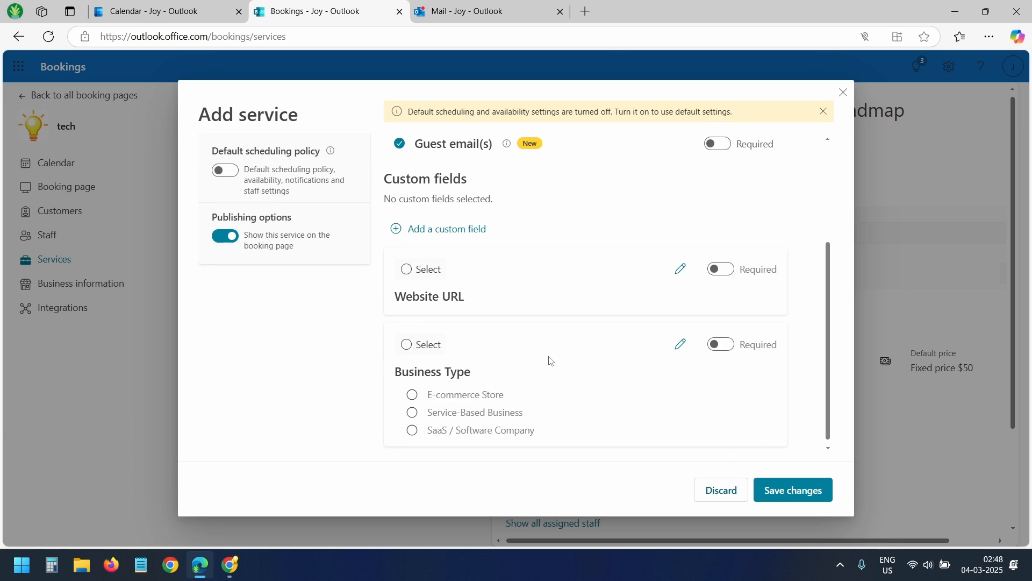
{"action": "left_click", "coordinate": [409, 275]}
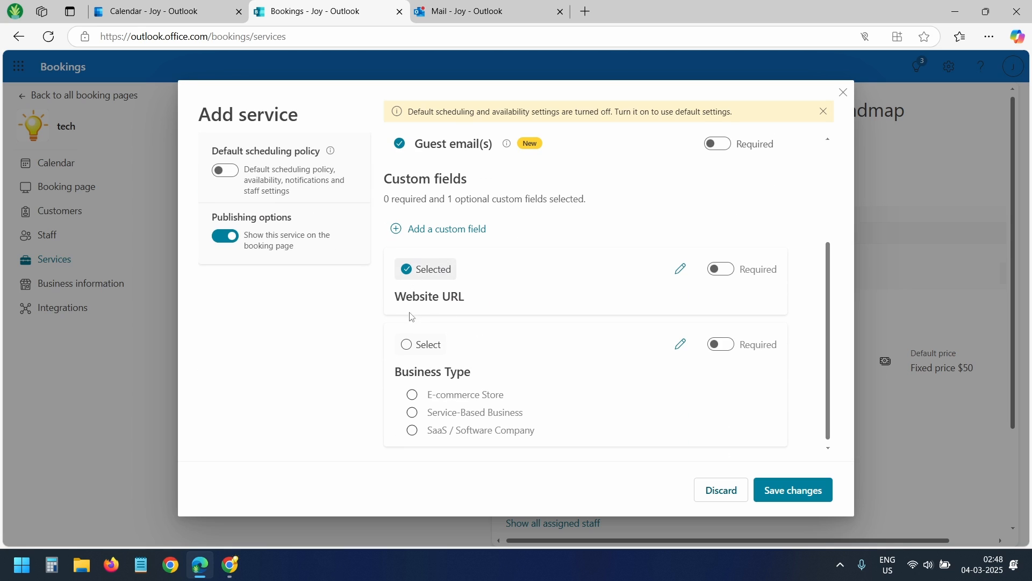
{"action": "left_click", "coordinate": [406, 346]}
{"action": "left_click", "coordinate": [796, 489]}
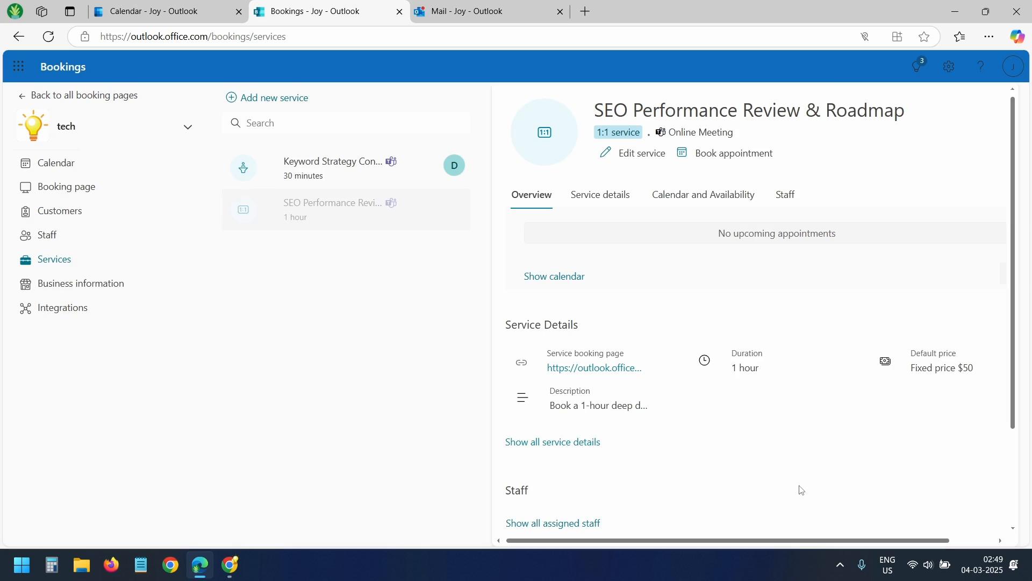
- Copy the public link of the tech team's booking page and open it in Chrome
{"action": "left_click", "coordinate": [94, 198]}
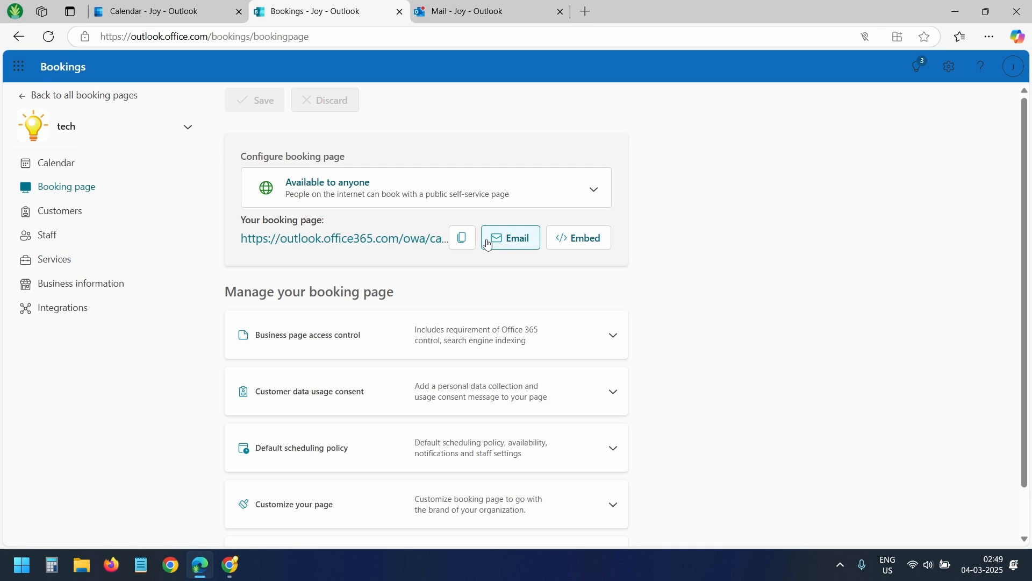
{"action": "left_click", "coordinate": [462, 240]}
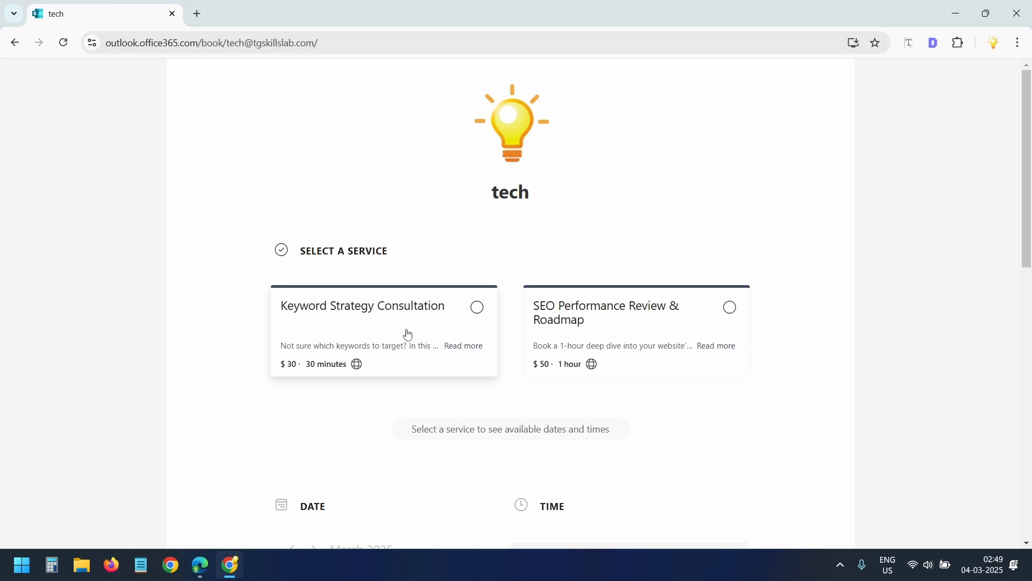
- Try booking SEO Performance Review & Roadmap with the second listed staff member on March 12, 2025 at 5:40 PM
{"action": "left_click", "coordinate": [629, 321]}
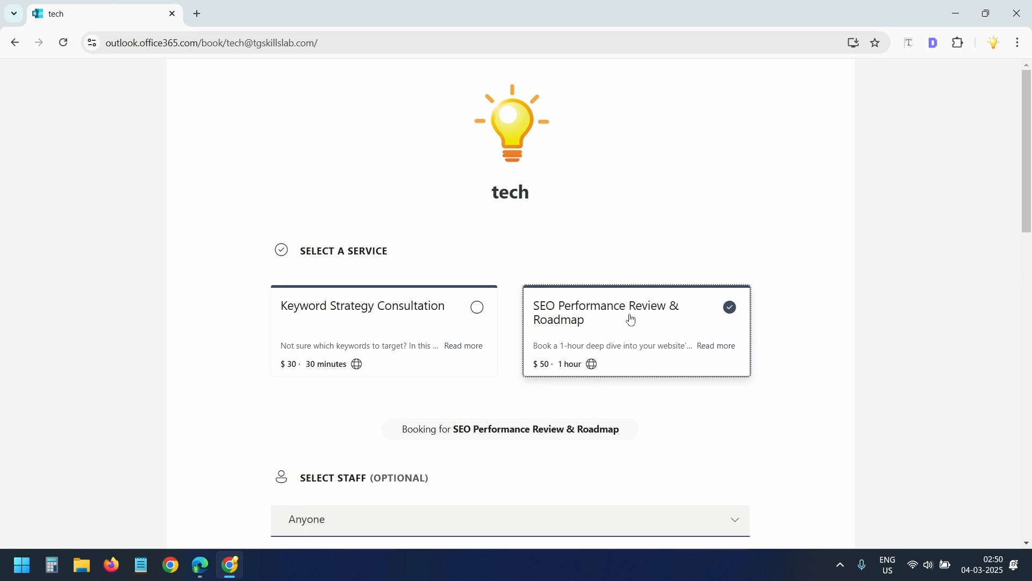
{"action": "scroll", "coordinate": [502, 362], "scroll_direction": "down", "scroll_amount": 3}
{"action": "left_click", "coordinate": [442, 393]}
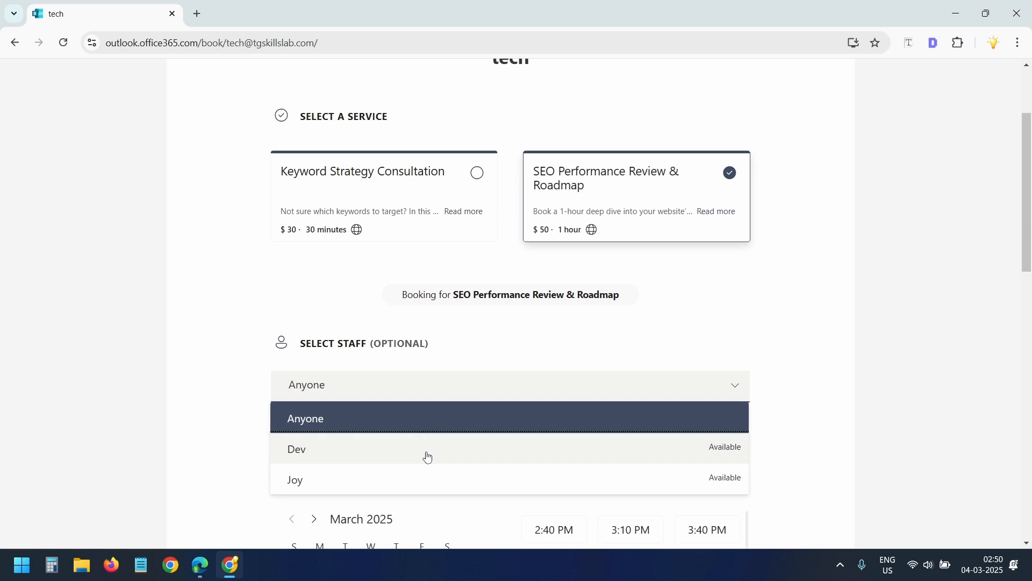
{"action": "left_click", "coordinate": [422, 481]}
{"action": "scroll", "coordinate": [541, 366], "scroll_direction": "down", "scroll_amount": 3}
{"action": "left_click", "coordinate": [371, 408]}
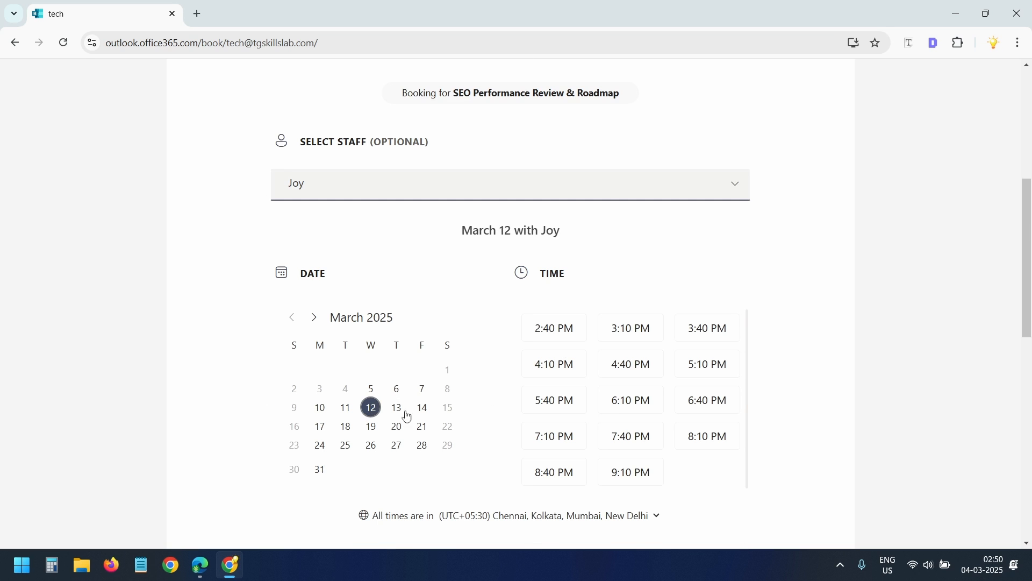
{"action": "left_click", "coordinate": [555, 401]}
- Try out the additional information fields of the booking form, choosing Service-Based Business as the Business Type
{"action": "scroll", "coordinate": [795, 366], "scroll_direction": "down", "scroll_amount": 1}
{"action": "scroll", "coordinate": [795, 366], "scroll_direction": "down", "scroll_amount": 5}
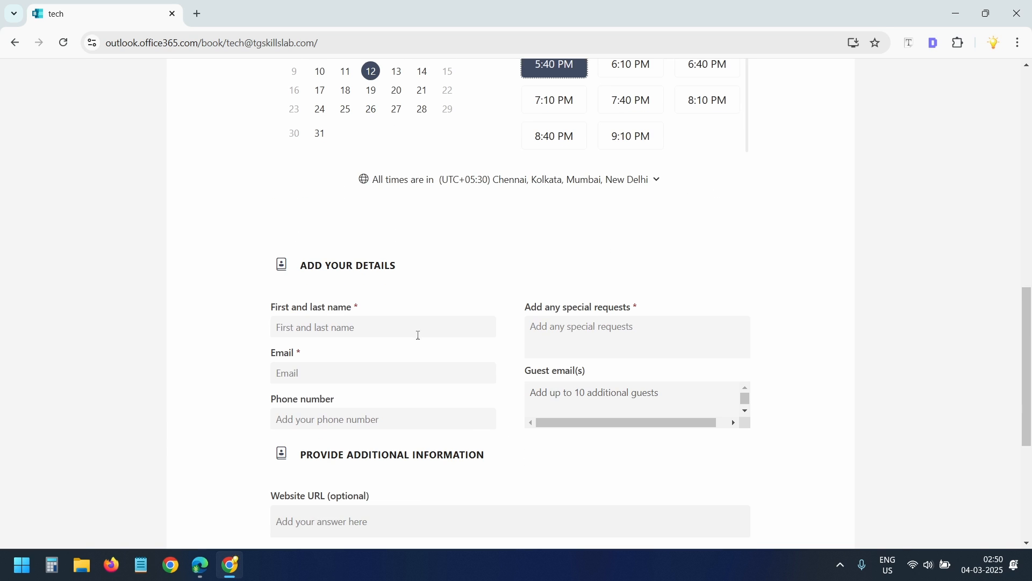
{"action": "scroll", "coordinate": [419, 335], "scroll_direction": "down", "scroll_amount": 4}
{"action": "left_click", "coordinate": [330, 319]}
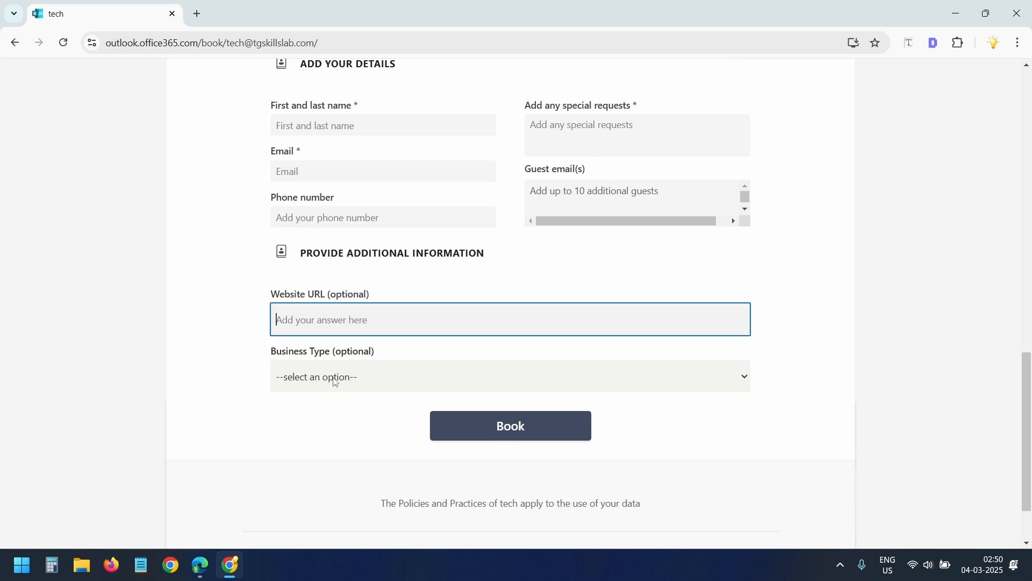
{"action": "left_click", "coordinate": [333, 380]}
{"action": "left_click", "coordinate": [333, 438]}
{"action": "left_click", "coordinate": [342, 320]}
- Switch the booking to Keyword Strategy Consultation and choose March 6, 2025 at 4:35 PM
{"action": "scroll", "coordinate": [342, 323], "scroll_direction": "up", "scroll_amount": 10}
{"action": "left_click", "coordinate": [422, 322]}
{"action": "scroll", "coordinate": [430, 323], "scroll_direction": "down", "scroll_amount": 1}
{"action": "scroll", "coordinate": [440, 321], "scroll_direction": "down", "scroll_amount": 3}
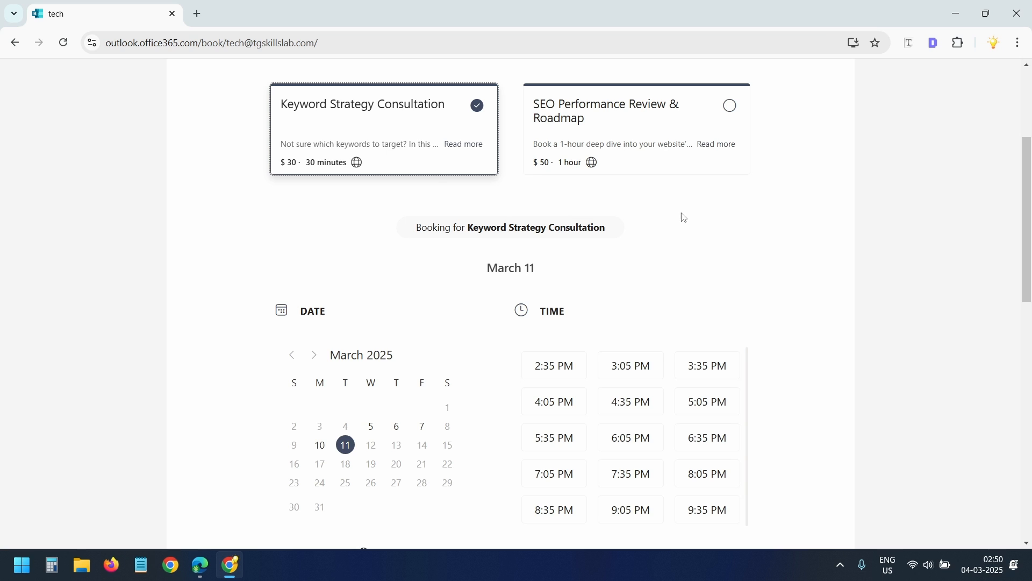
{"action": "left_click", "coordinate": [397, 426]}
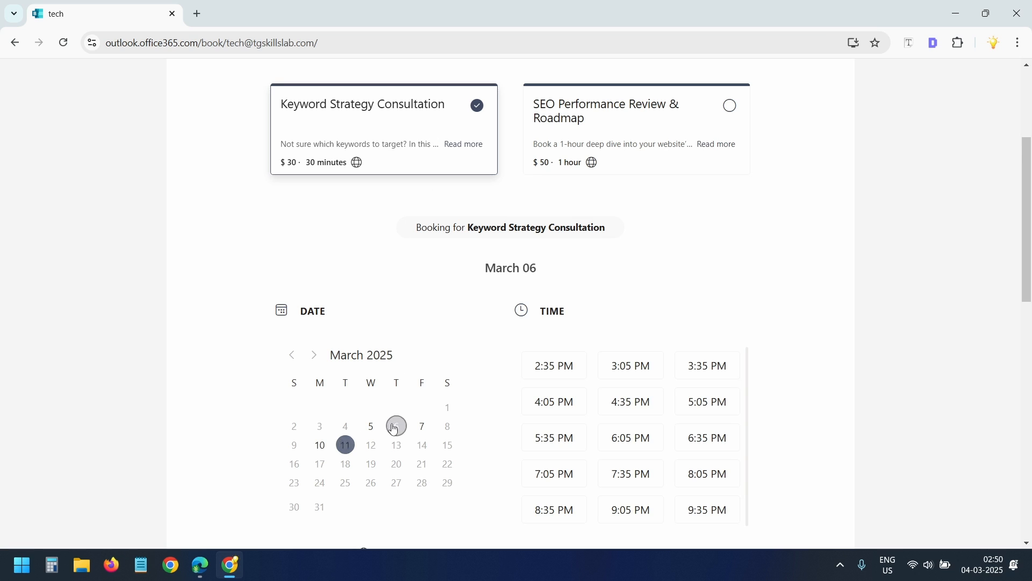
{"action": "left_click", "coordinate": [623, 407]}
- Fill in the customer's name and email address in the booking details
{"action": "scroll", "coordinate": [791, 362], "scroll_direction": "down", "scroll_amount": 6}
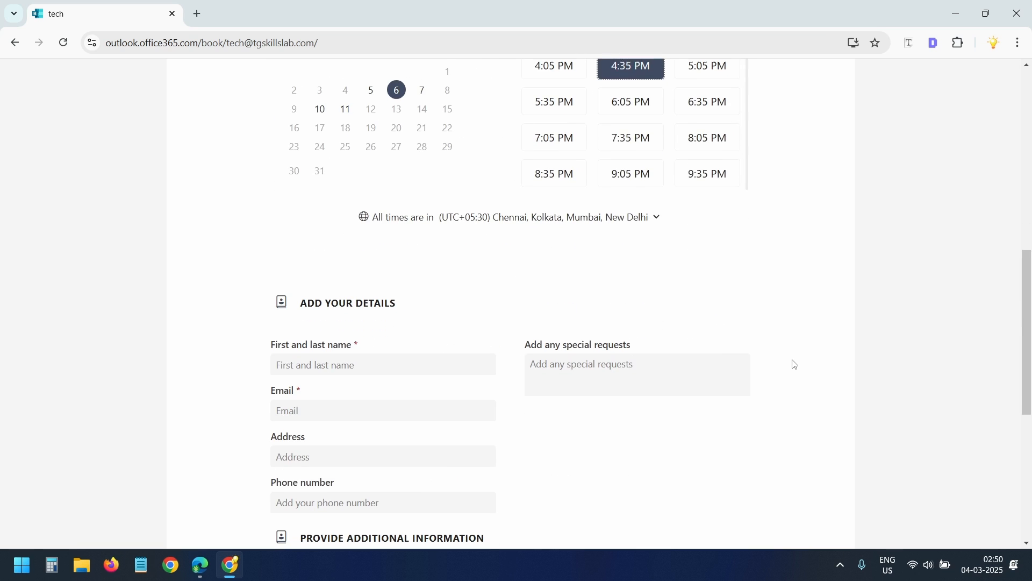
{"action": "left_click", "coordinate": [367, 363]}
{"action": "left_click", "coordinate": [381, 399]}
{"action": "left_click", "coordinate": [337, 410]}
{"action": "left_click", "coordinate": [379, 441]}
{"action": "scroll", "coordinate": [534, 404], "scroll_direction": "down", "scroll_amount": 3}
{"action": "key", "text": "Tab"}
{"action": "key", "text": "Tab"}
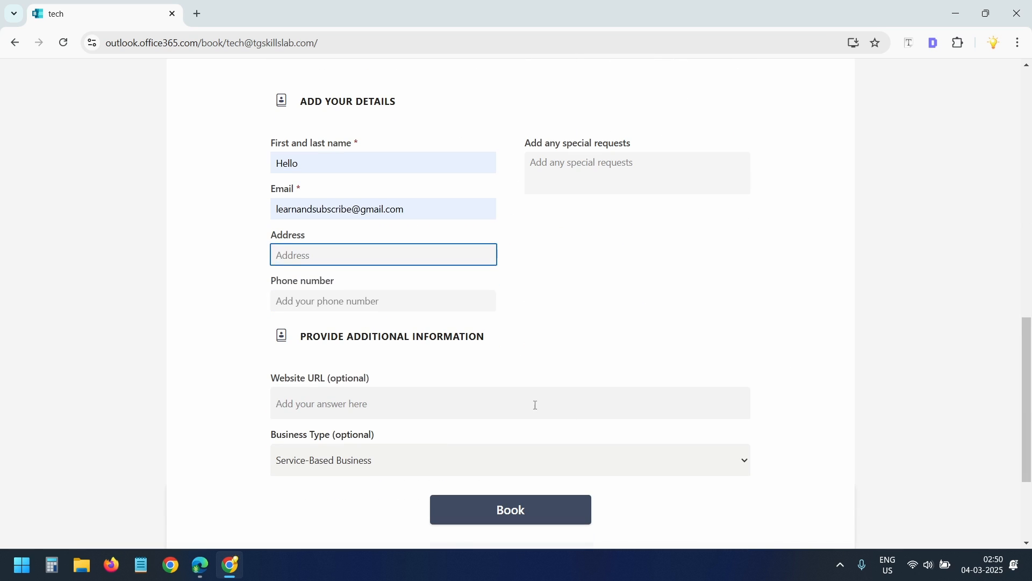
- Enter technologiate.com as the Website URL, choose SaaS / Software Company as the Business Type, and submit the booking
{"action": "left_click", "coordinate": [392, 403]}
{"action": "type", "text": "technologiate.com"}
{"action": "left_click", "coordinate": [392, 460]}
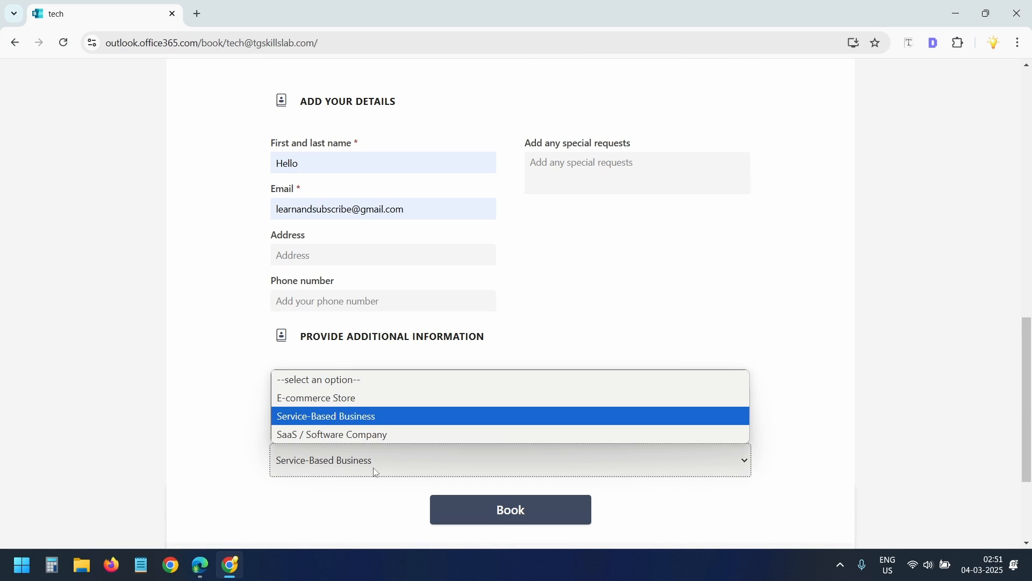
{"action": "left_click", "coordinate": [377, 431]}
{"action": "scroll", "coordinate": [579, 352], "scroll_direction": "down", "scroll_amount": 3}
{"action": "left_click", "coordinate": [580, 354]}
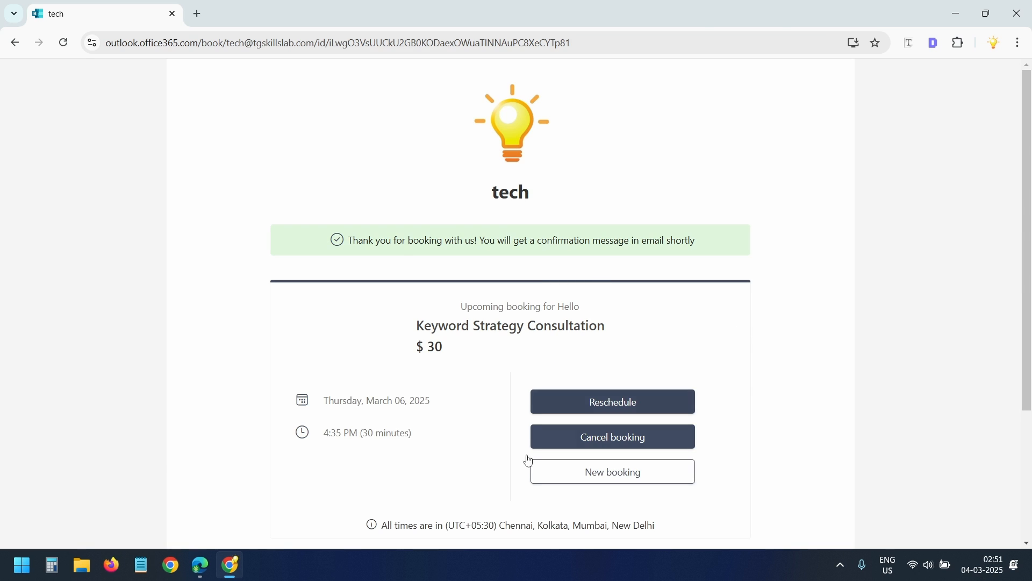
- Check the new Keyword Strategy Consultation booking in Outlook mail, the staff member's calendar and the Microsoft Bookings customer list
{"action": "key", "text": "alt+Tab"}
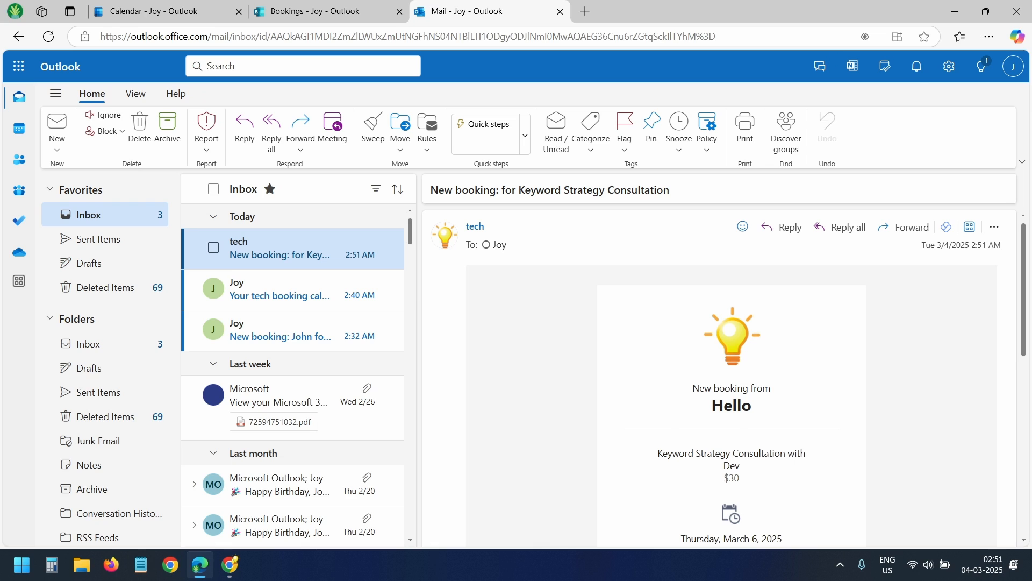
{"action": "key", "text": "alt+Tab"}
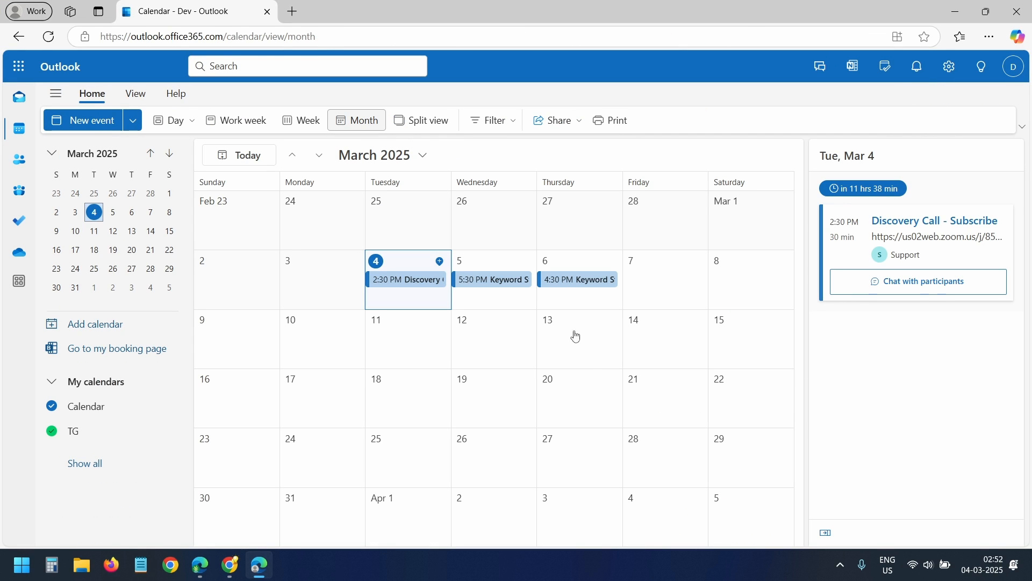
{"action": "left_click", "coordinate": [576, 280]}
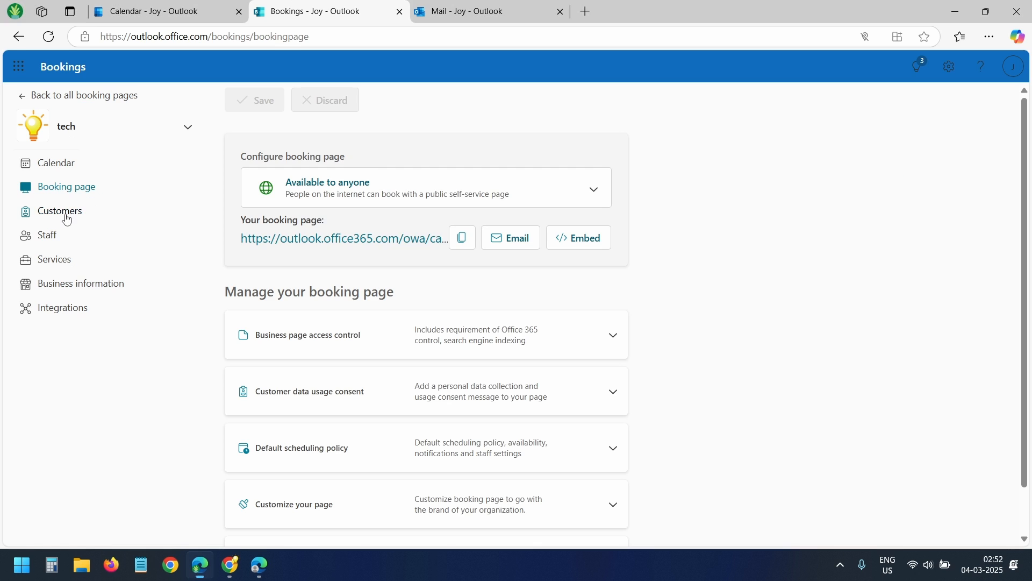
{"action": "left_click", "coordinate": [63, 213]}
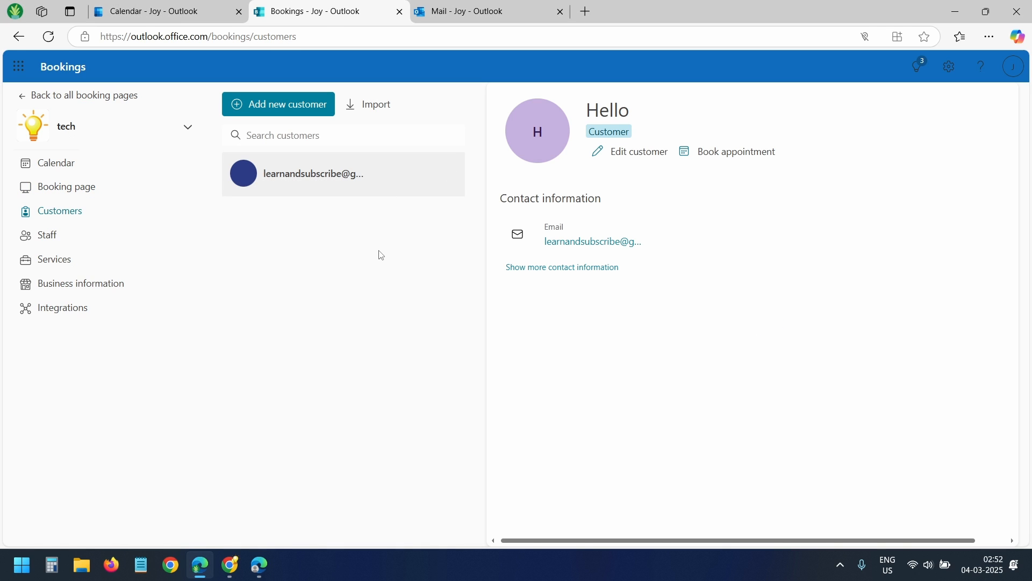
- Change the business name to Technologiate in the basic details of the business information
{"action": "left_click", "coordinate": [98, 285]}
{"action": "left_click", "coordinate": [612, 183]}
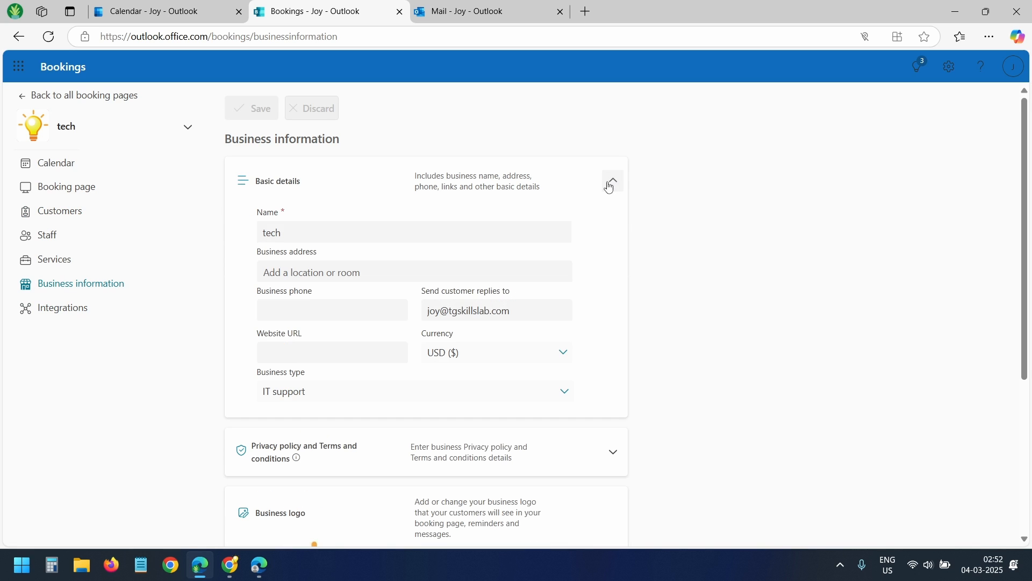
{"action": "left_click_drag", "start_coordinate": [316, 230], "coordinate": [250, 232]}
{"action": "type", "text": "techn"}
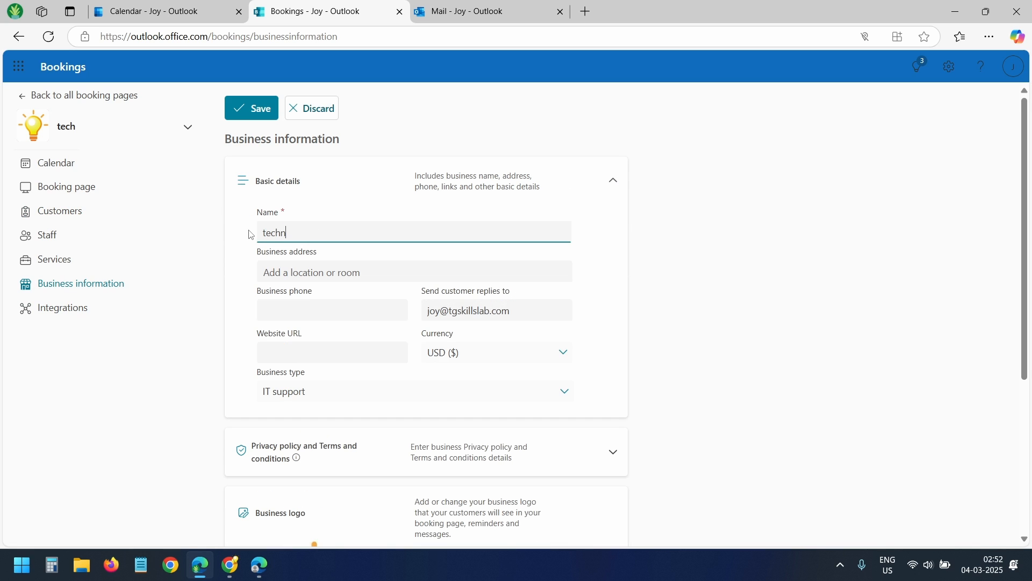
{"action": "type", "text": "ologiate"}
- Copy the iframe embed code of the shared booking page
{"action": "left_click", "coordinate": [90, 195]}
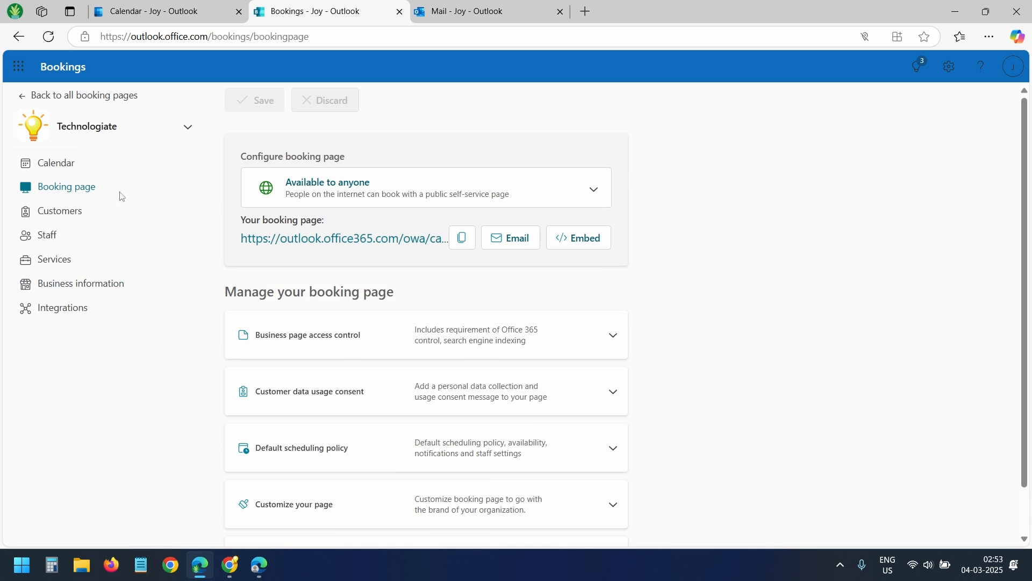
{"action": "left_click", "coordinate": [574, 239]}
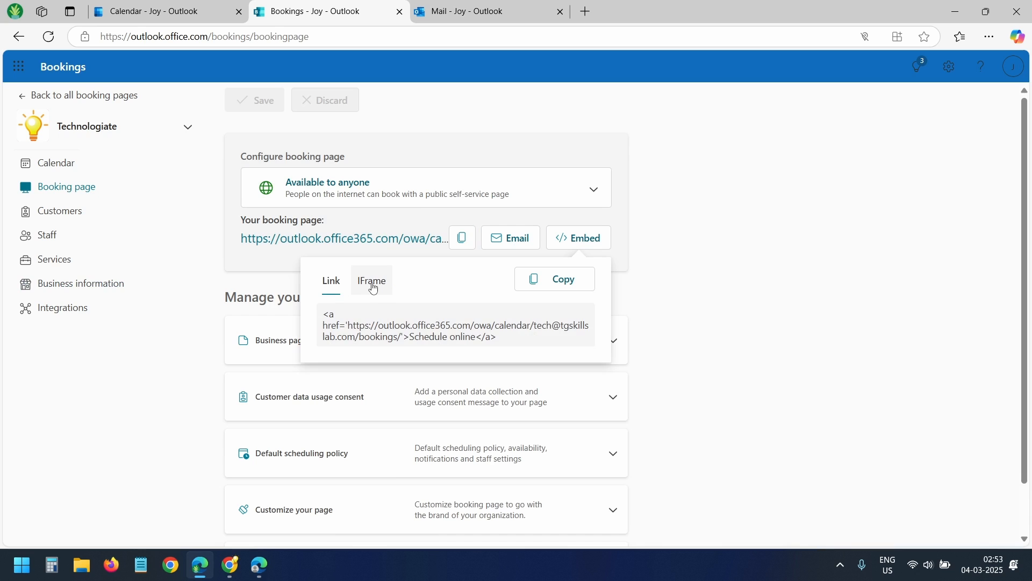
{"action": "left_click", "coordinate": [386, 290]}
{"action": "left_click", "coordinate": [568, 288]}
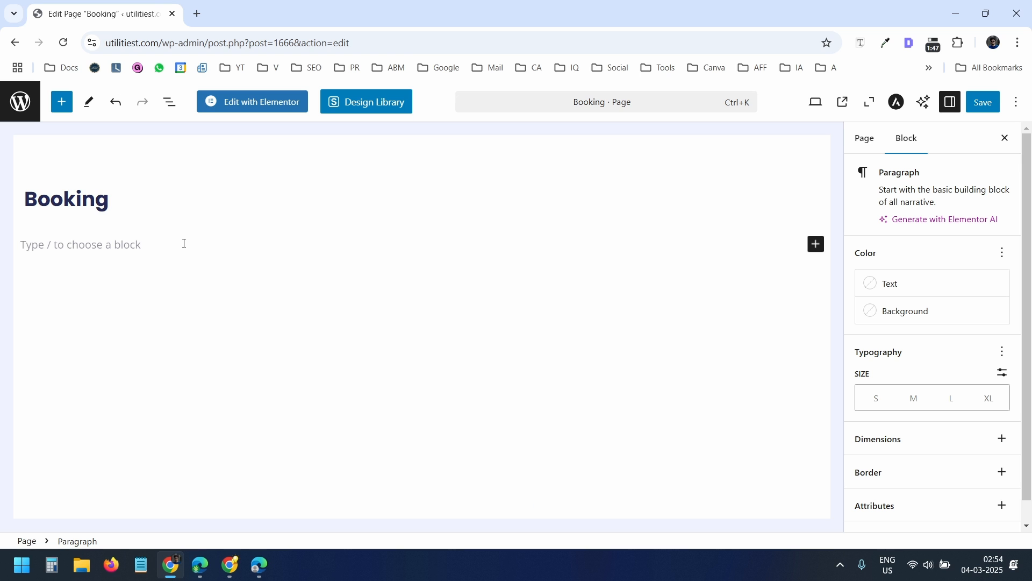
- In the WordPress editor, add a Custom HTML block with the copied iframe code to the Booking page and preview it
{"action": "left_click", "coordinate": [810, 246]}
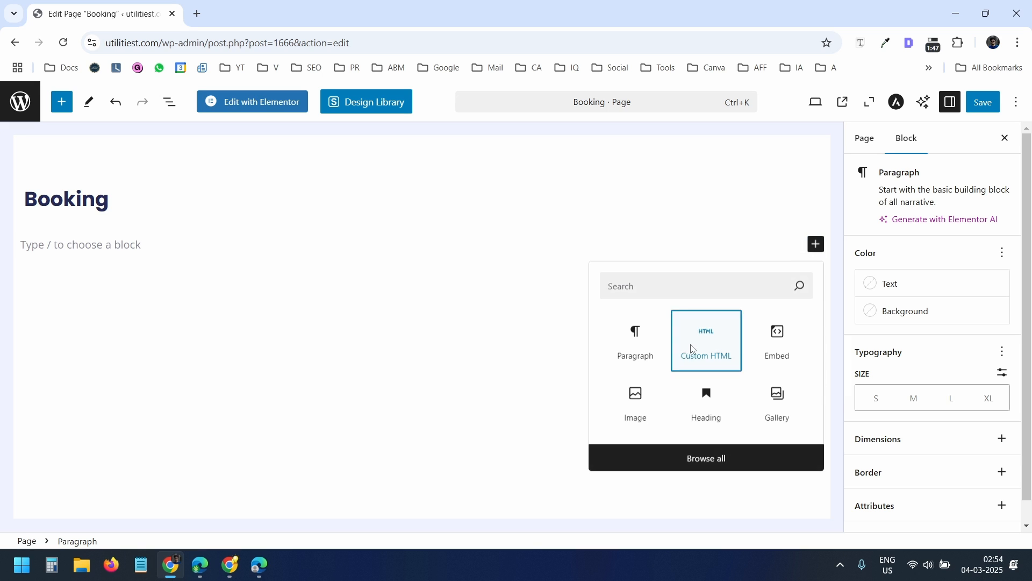
{"action": "left_click", "coordinate": [693, 349]}
{"action": "key", "text": "ctrl+v"}
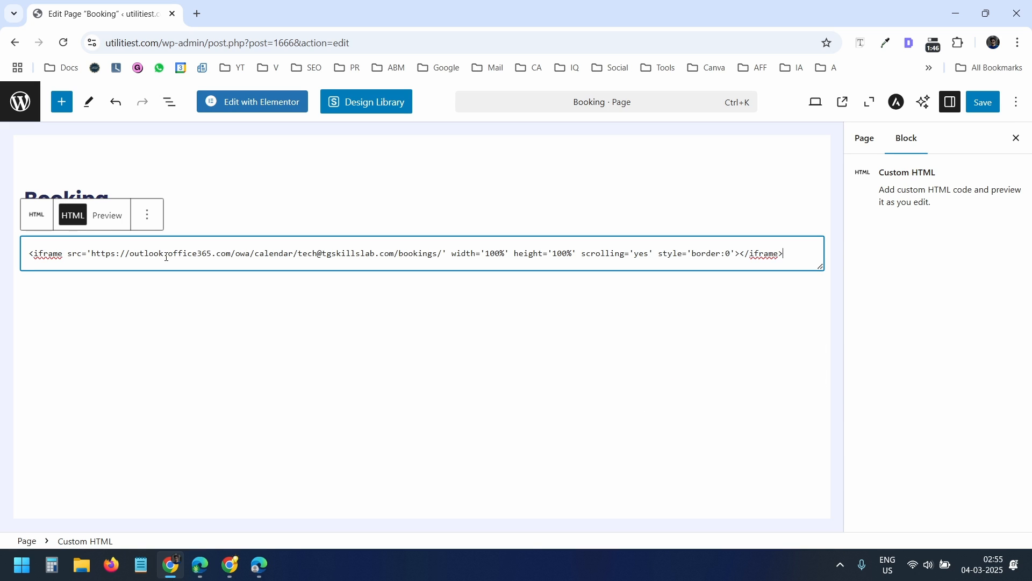
{"action": "left_click", "coordinate": [108, 217]}
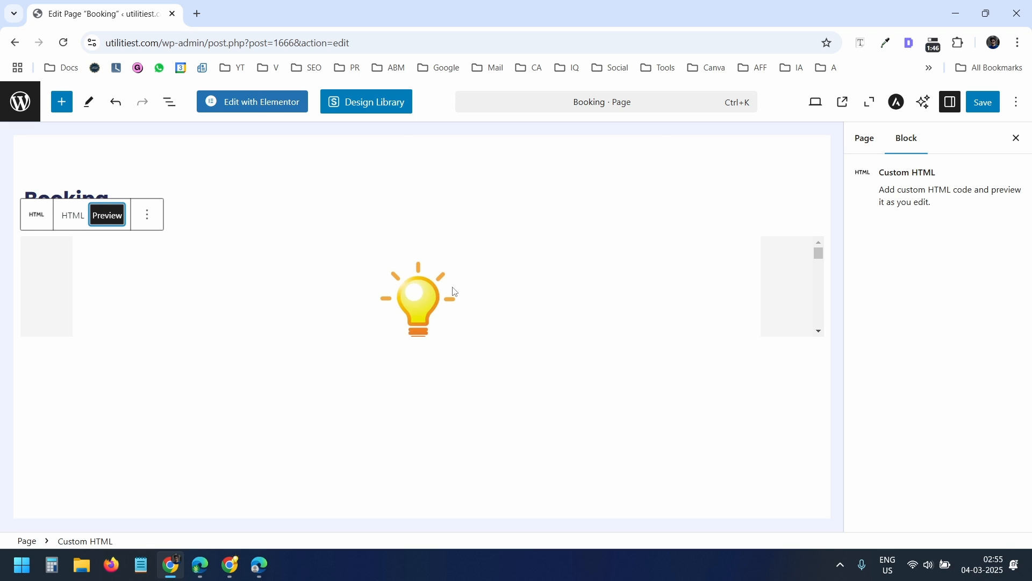
- Set the iframe's height to 1800px, review the embedded form in the preview and save the page
{"action": "left_click", "coordinate": [73, 220]}
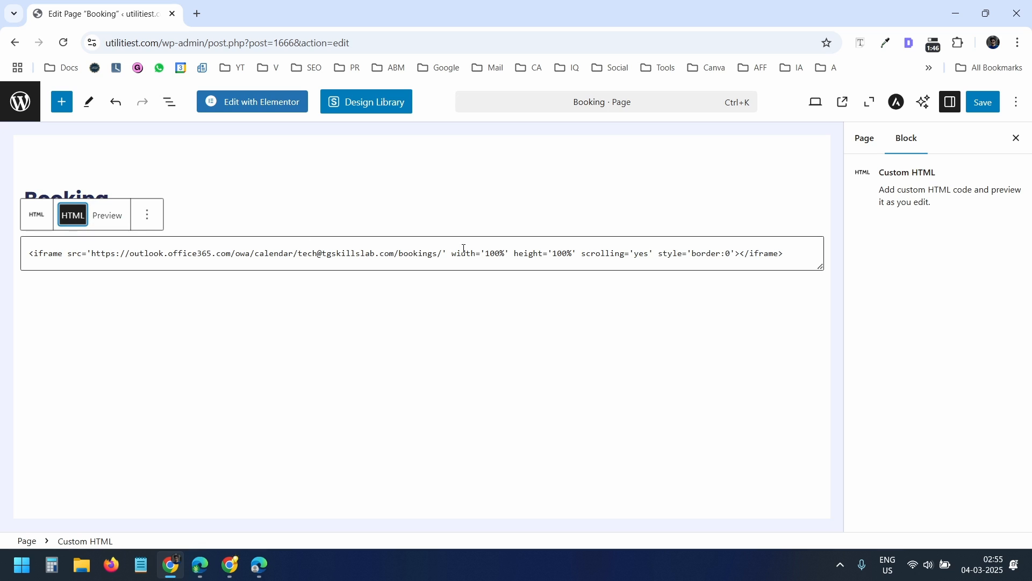
{"action": "left_click_drag", "start_coordinate": [573, 255], "coordinate": [556, 253]}
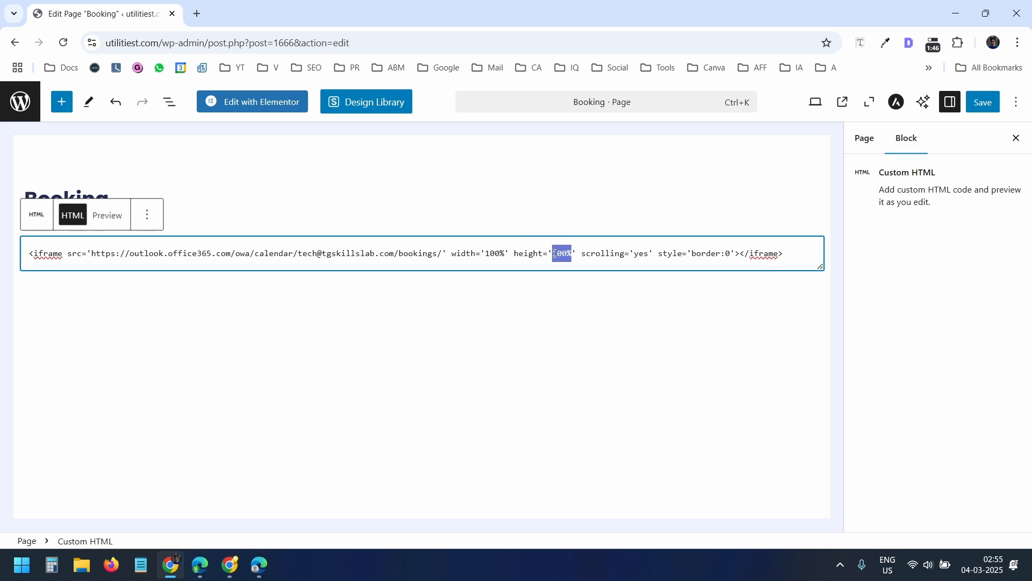
{"action": "type", "text": "1800px"}
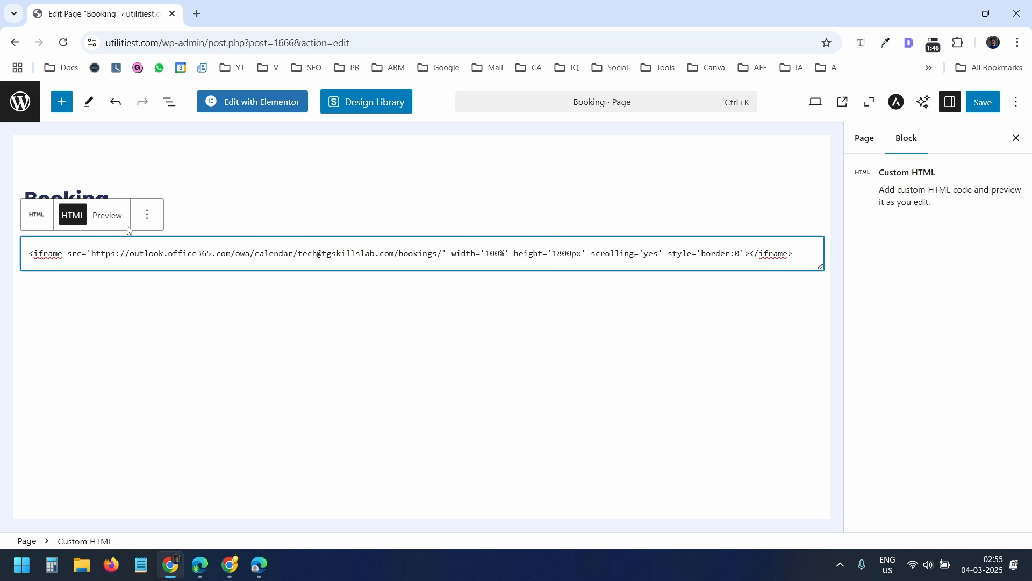
{"action": "left_click", "coordinate": [109, 220]}
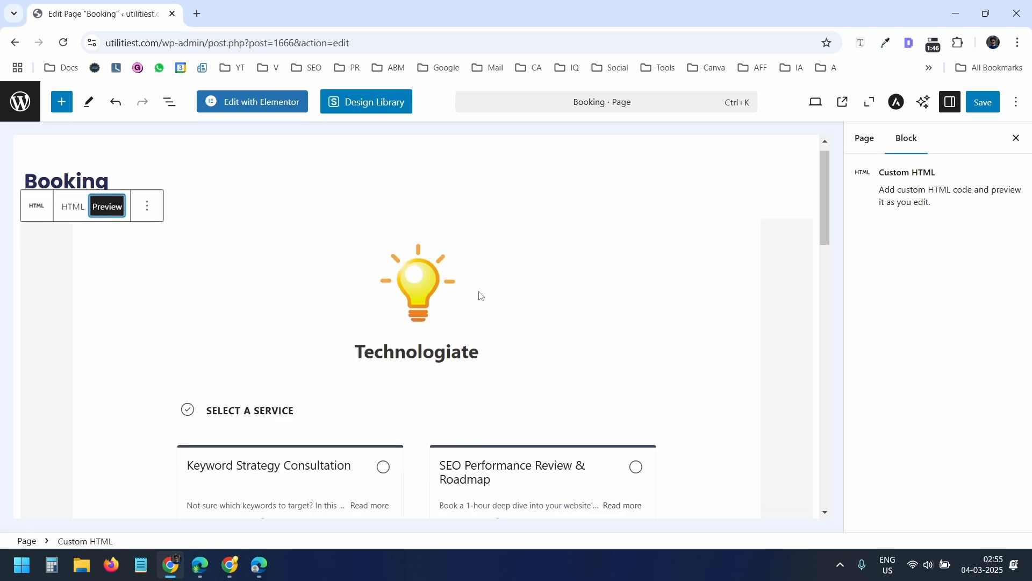
{"action": "scroll", "coordinate": [481, 296], "scroll_direction": "down", "scroll_amount": 15}
{"action": "scroll", "coordinate": [482, 301], "scroll_direction": "up", "scroll_amount": 12}
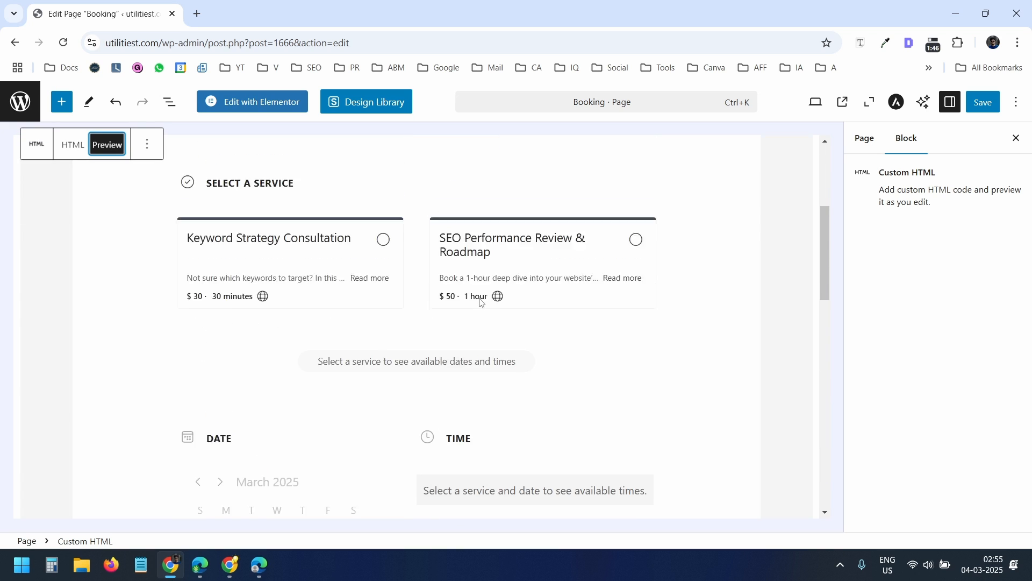
{"action": "scroll", "coordinate": [482, 303], "scroll_direction": "up", "scroll_amount": 5}
{"action": "left_click", "coordinate": [989, 108]}
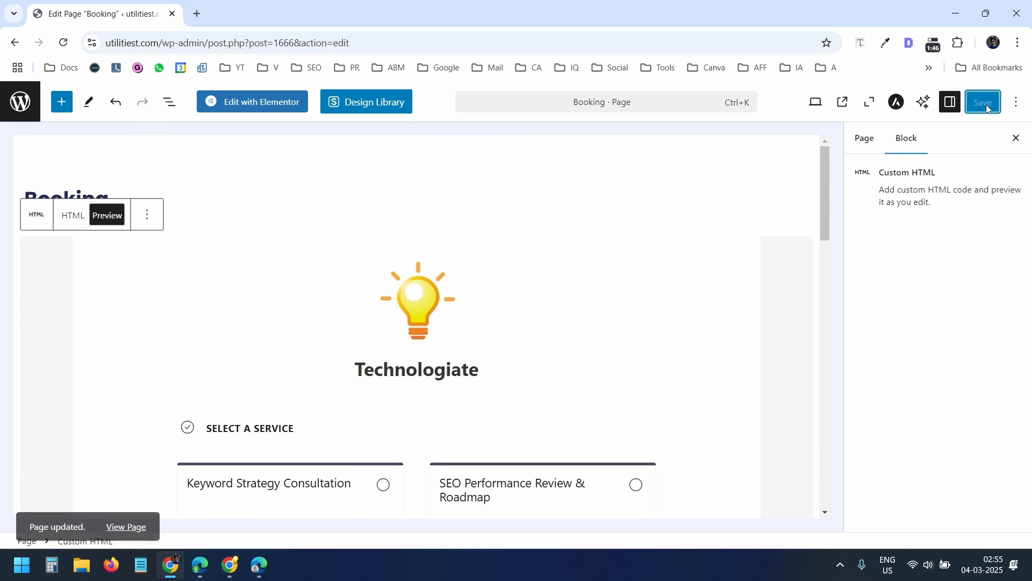
- View the published Booking page and try out the embedded form by selecting Keyword Strategy Consultation
{"action": "left_click", "coordinate": [843, 102]}
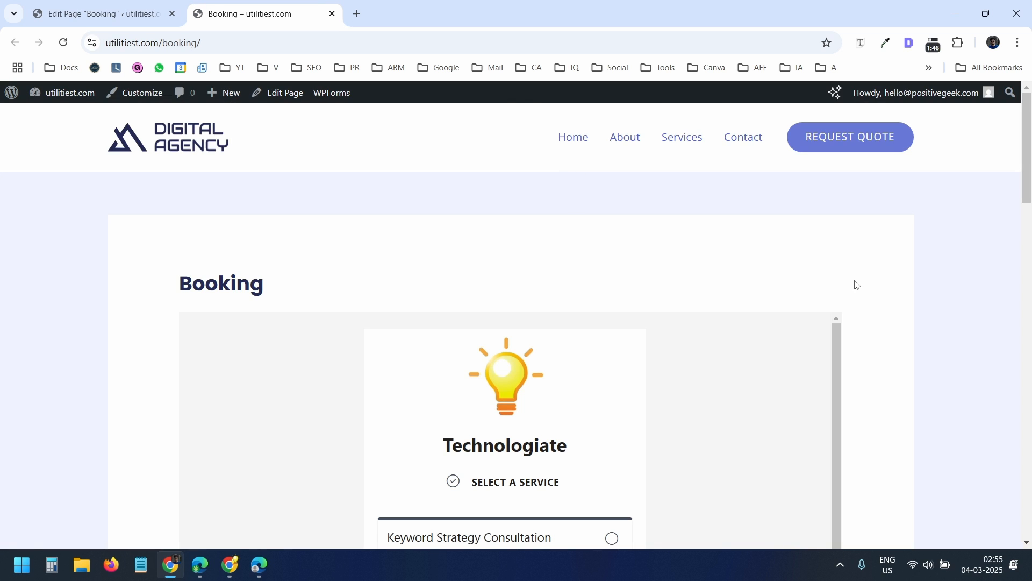
{"action": "scroll", "coordinate": [877, 309], "scroll_direction": "down", "scroll_amount": 8}
{"action": "scroll", "coordinate": [864, 307], "scroll_direction": "up", "scroll_amount": 8}
{"action": "scroll", "coordinate": [866, 307], "scroll_direction": "down", "scroll_amount": 4}
{"action": "scroll", "coordinate": [699, 344], "scroll_direction": "up", "scroll_amount": 1}
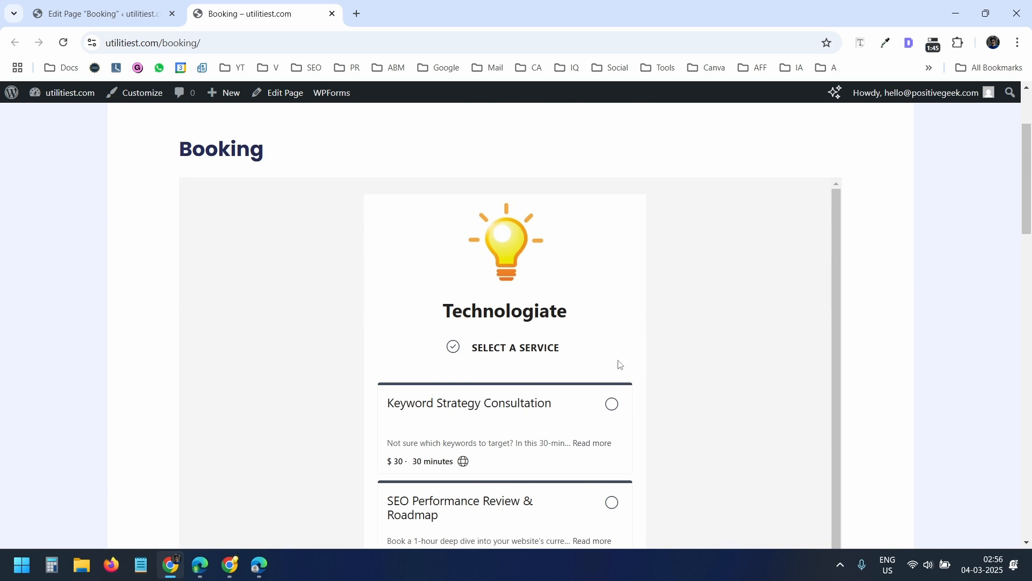
{"action": "left_click", "coordinate": [553, 416]}
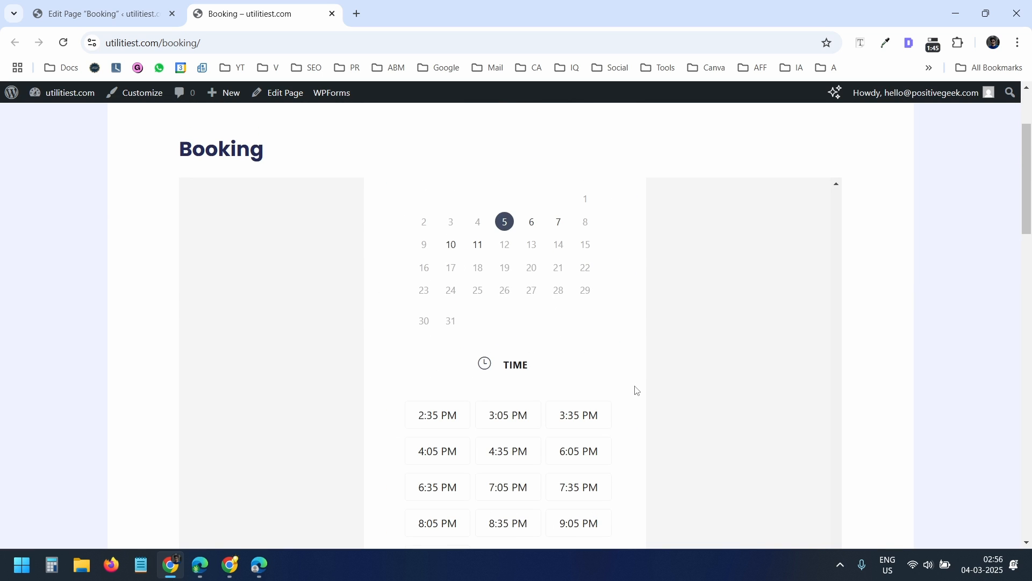
{"action": "scroll", "coordinate": [738, 392], "scroll_direction": "down", "scroll_amount": 5}
{"action": "scroll", "coordinate": [816, 394], "scroll_direction": "up", "scroll_amount": 10}
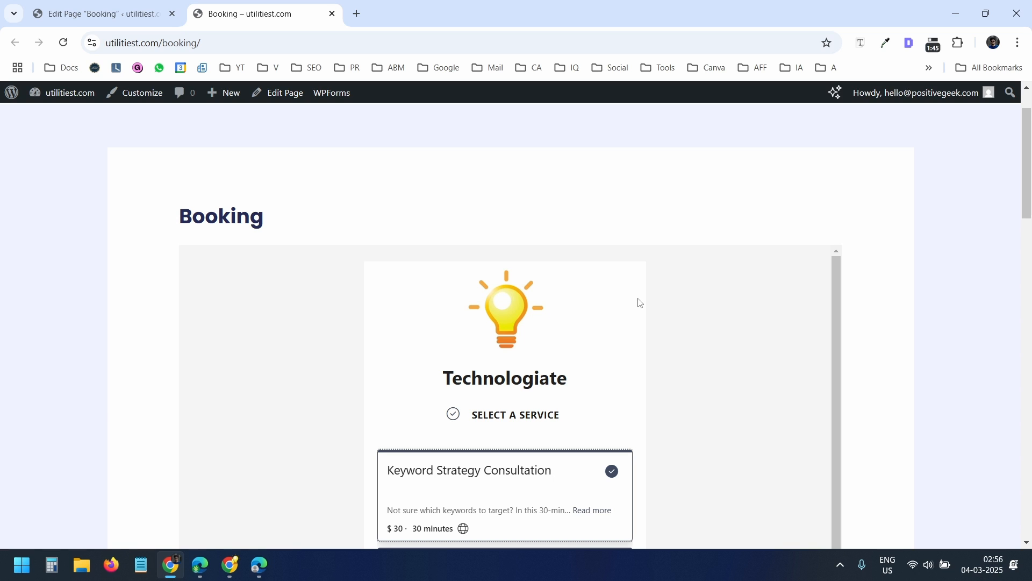
- Switch to Microsoft Bookings and copy the service booking page link of SEO Performance Review & Roadmap
{"action": "key", "text": "alt+Tab"}
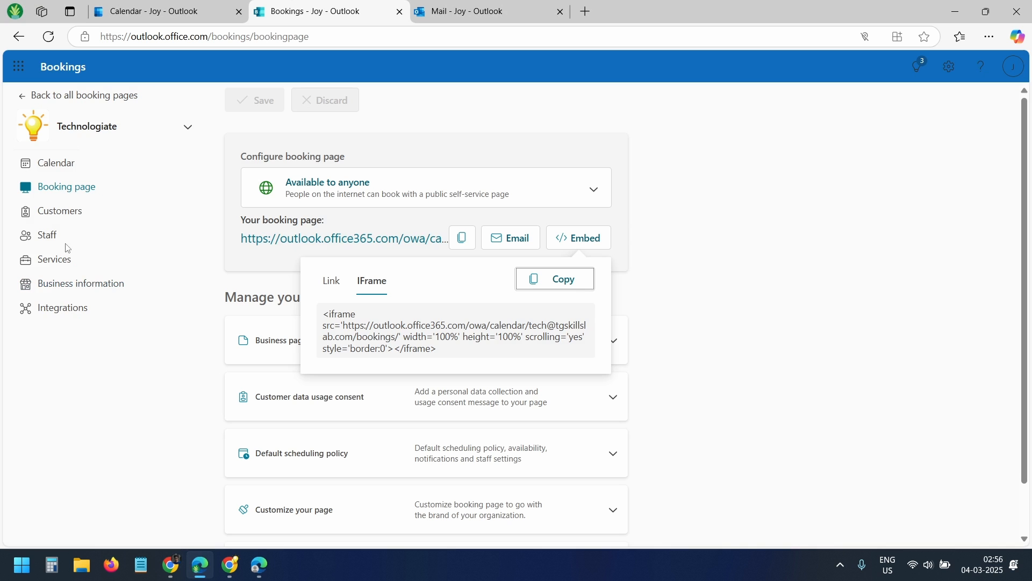
{"action": "left_click", "coordinate": [62, 269]}
{"action": "left_click", "coordinate": [313, 204]}
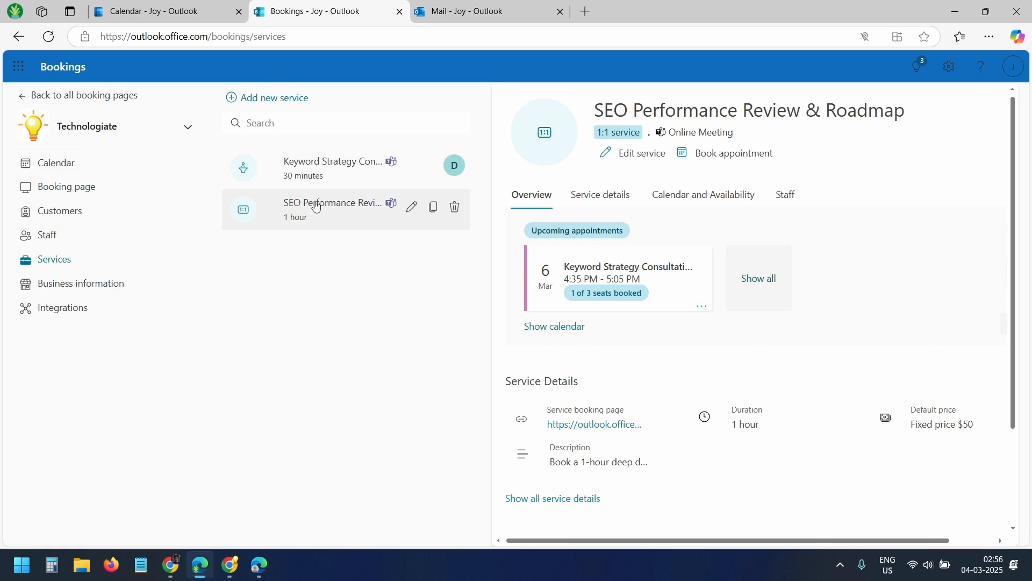
{"action": "mouse_move", "coordinate": [693, 379]}
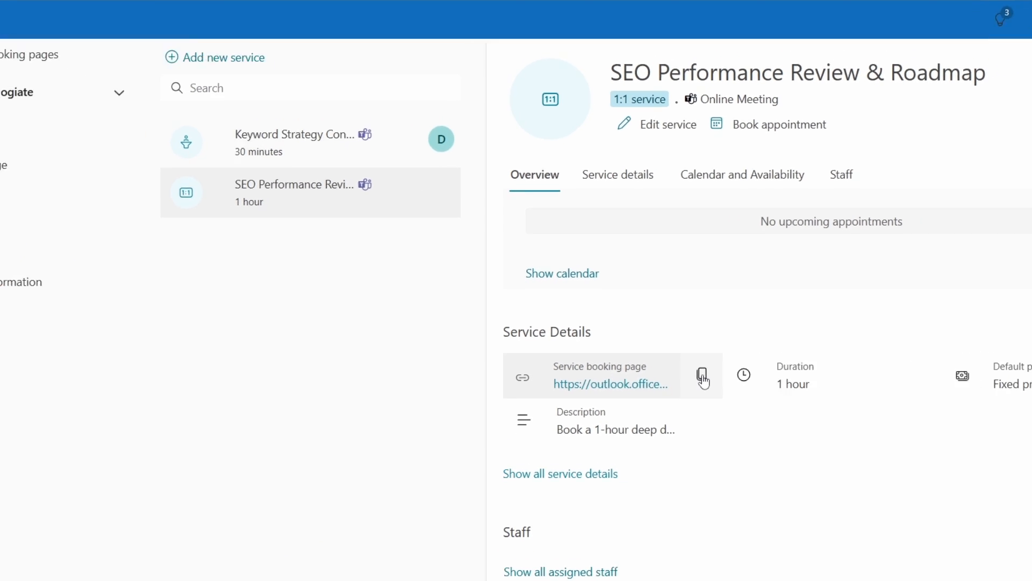
{"action": "left_click", "coordinate": [702, 378]}
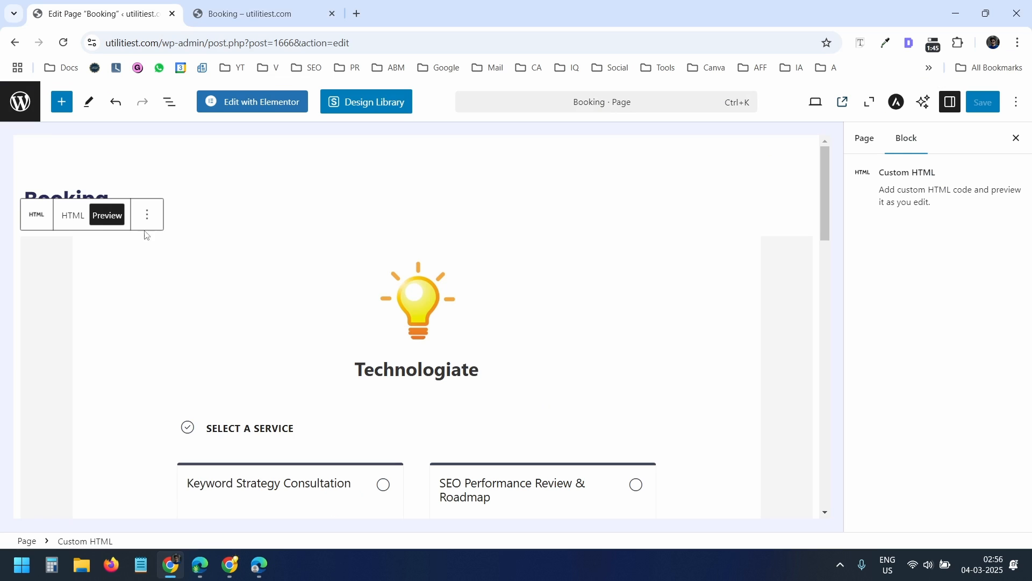
- In WordPress, replace the iframe's source URL with the copied service link, save the page and review it on the live site
{"action": "left_click", "coordinate": [75, 215]}
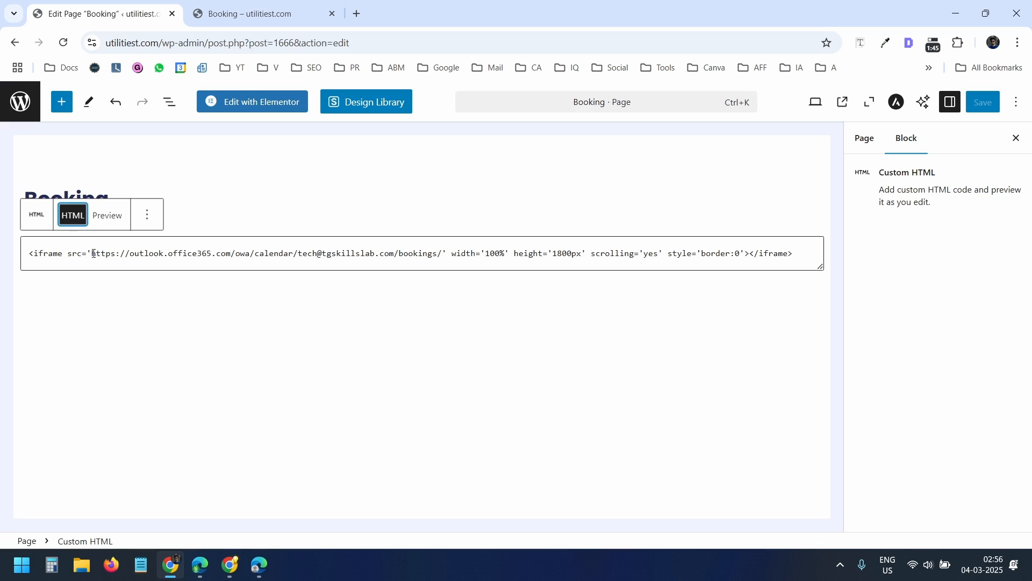
{"action": "left_click_drag", "start_coordinate": [94, 253], "coordinate": [439, 261]}
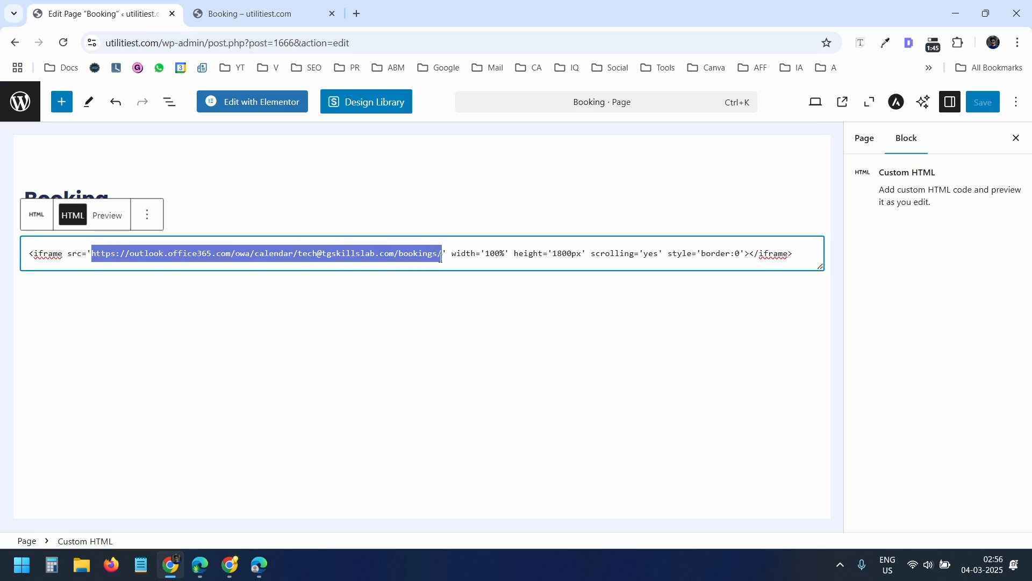
{"action": "key", "text": "ctrl+v"}
{"action": "left_click", "coordinate": [107, 215]}
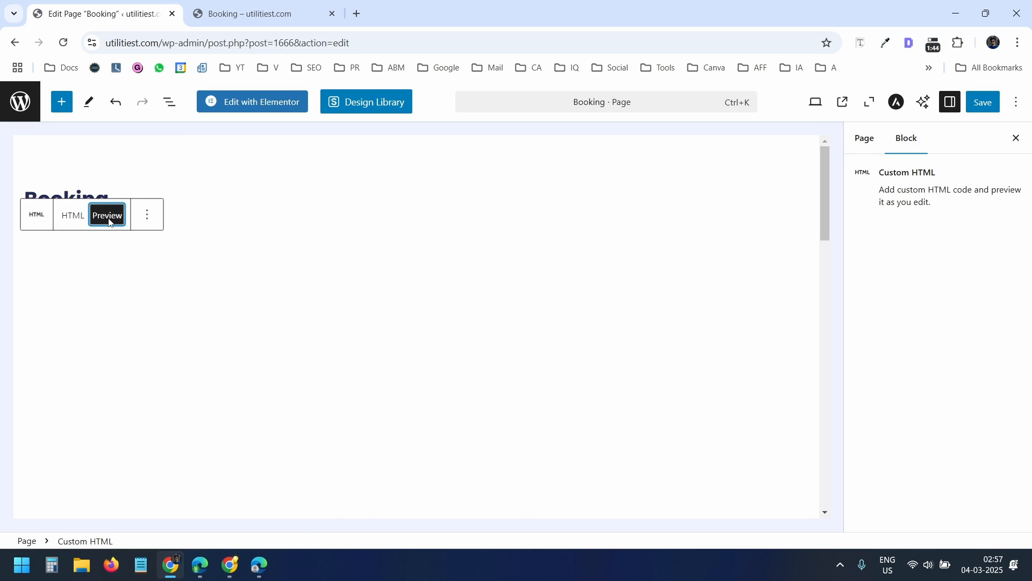
{"action": "left_click", "coordinate": [983, 102]}
{"action": "key", "text": "ctrl+Tab"}
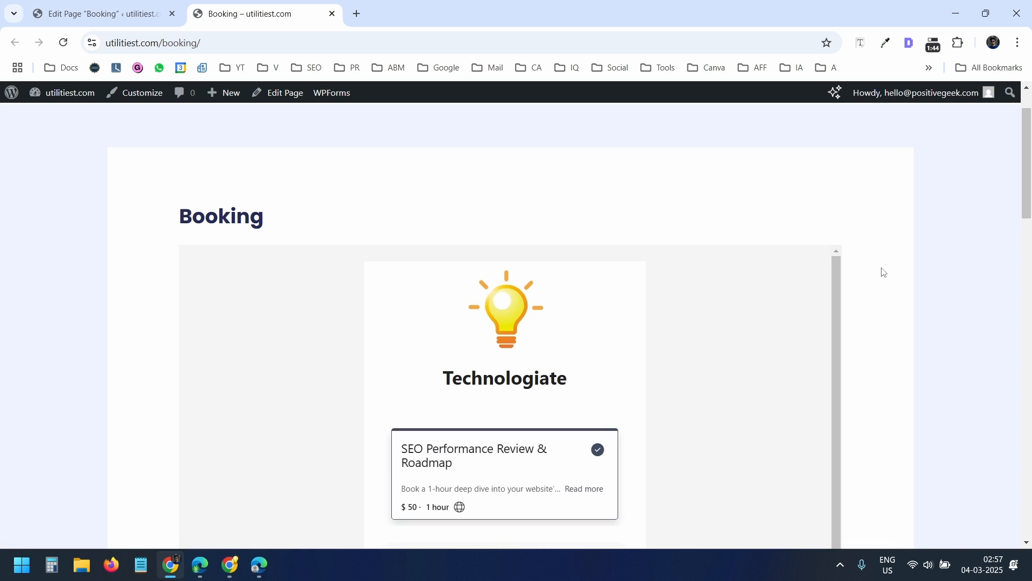
{"action": "scroll", "coordinate": [875, 274], "scroll_direction": "down", "scroll_amount": 10}
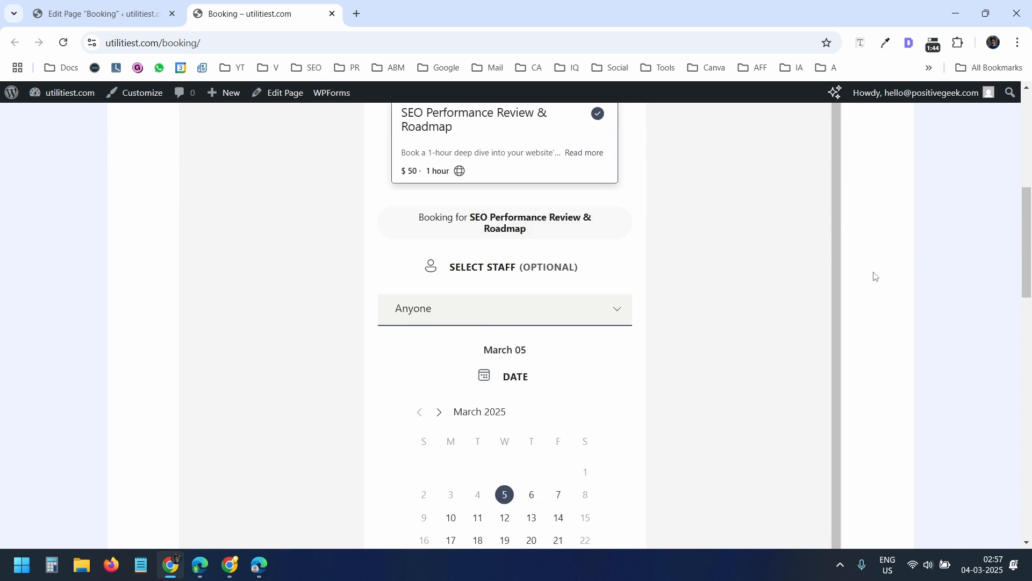
- In Microsoft Bookings, try out a manual Keyword Strategy Consultation appointment starting at 4:00 AM and close the form without creating it
{"action": "key", "text": "alt+Tab"}
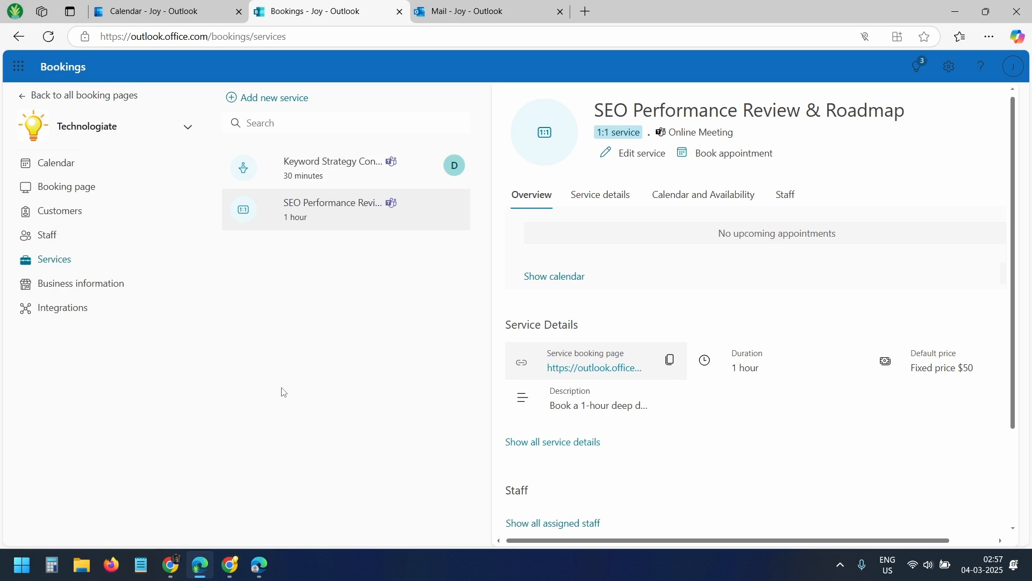
{"action": "left_click", "coordinate": [334, 173]}
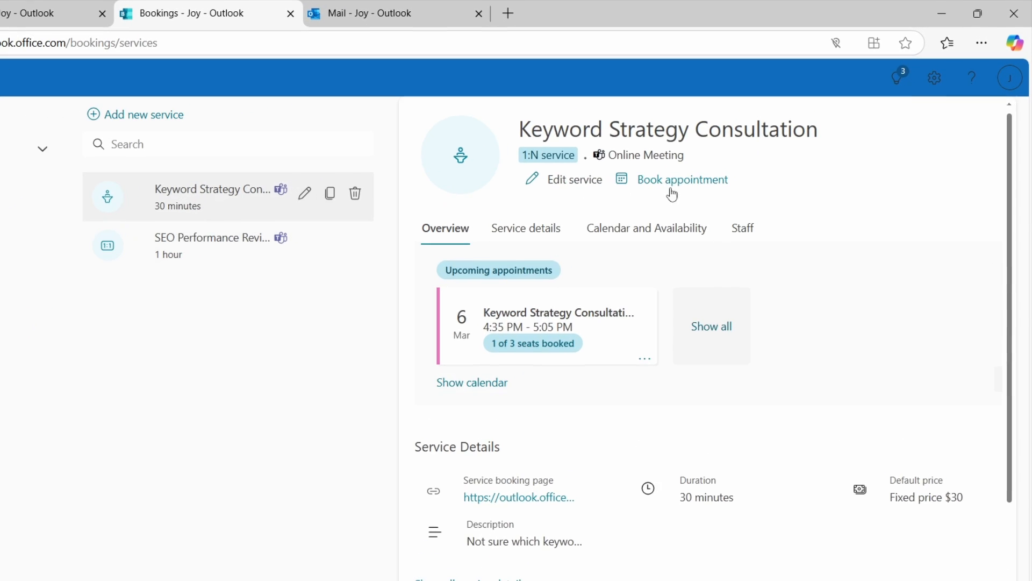
{"action": "left_click", "coordinate": [676, 189]}
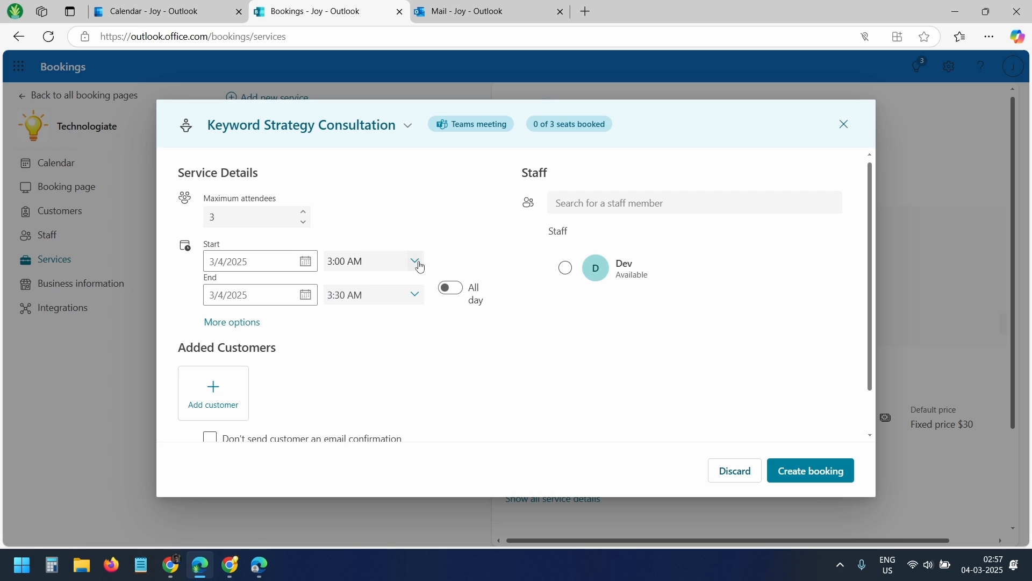
{"action": "left_click", "coordinate": [414, 262]}
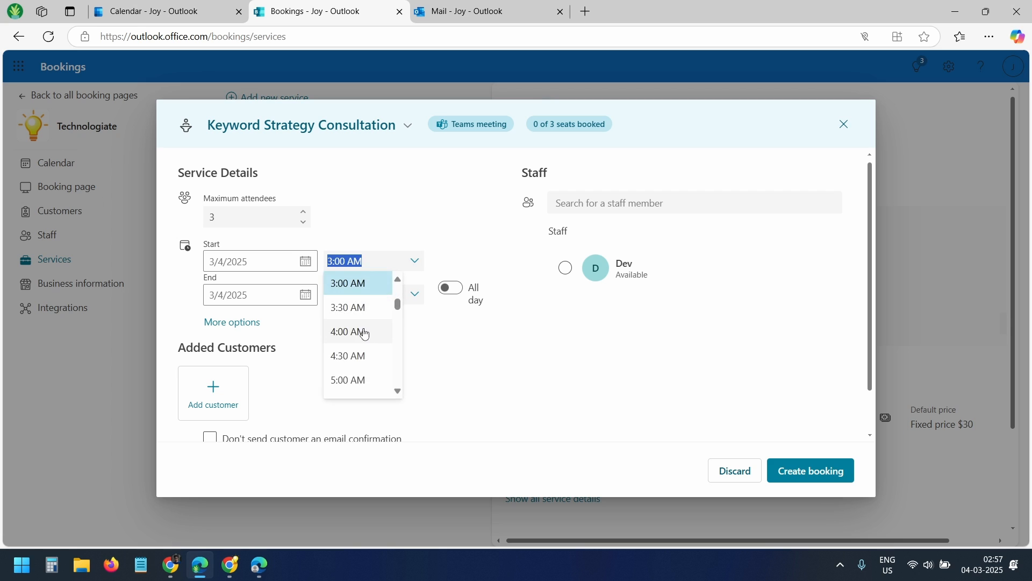
{"action": "left_click", "coordinate": [361, 330]}
{"action": "scroll", "coordinate": [449, 334], "scroll_direction": "down", "scroll_amount": 1}
{"action": "left_click", "coordinate": [230, 346]}
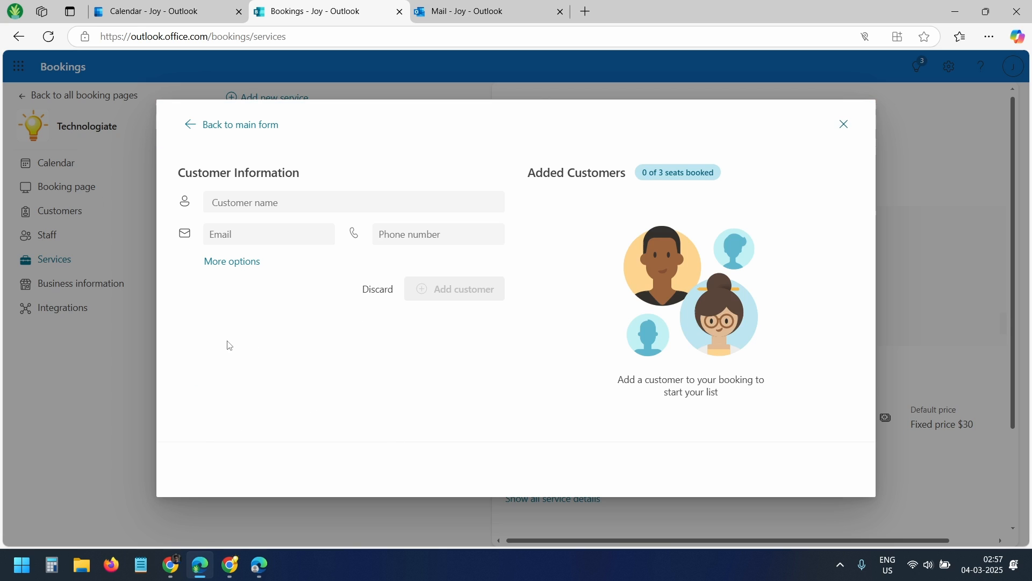
{"action": "left_click", "coordinate": [202, 125]}
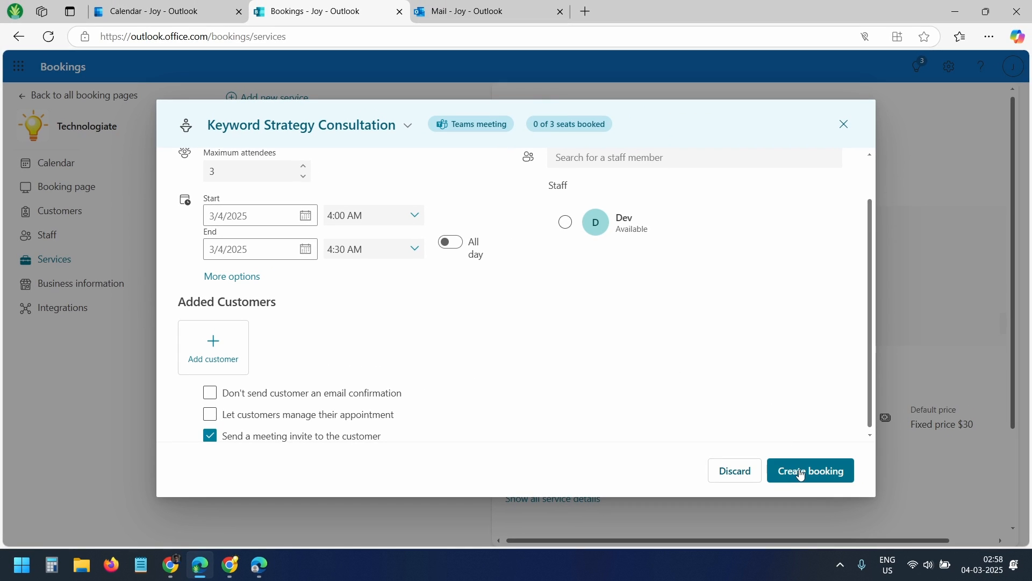
{"action": "left_click", "coordinate": [844, 127]}
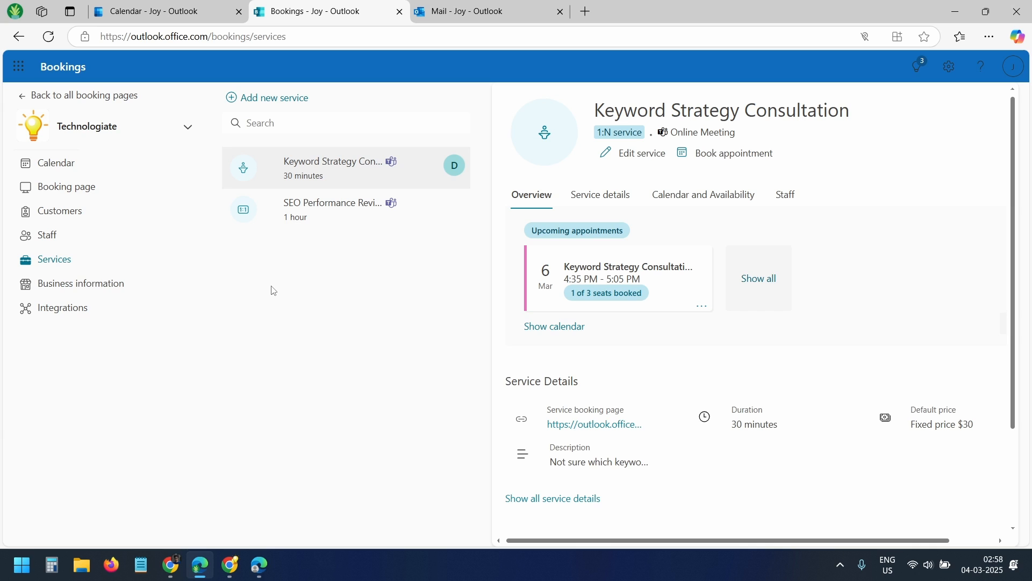